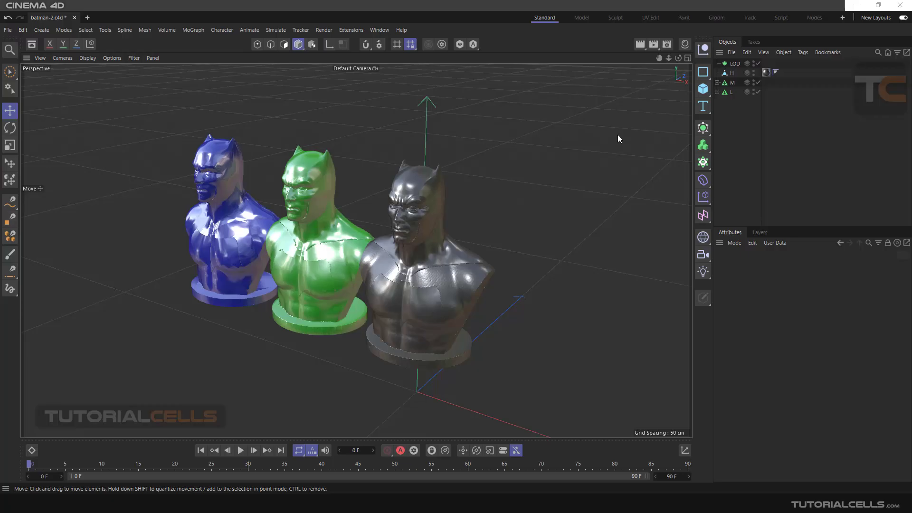
- Look up the LOD generator among the available generators and examine the three shaded busts from several distances and angles
{"action": "left_click", "coordinate": [703, 128]}
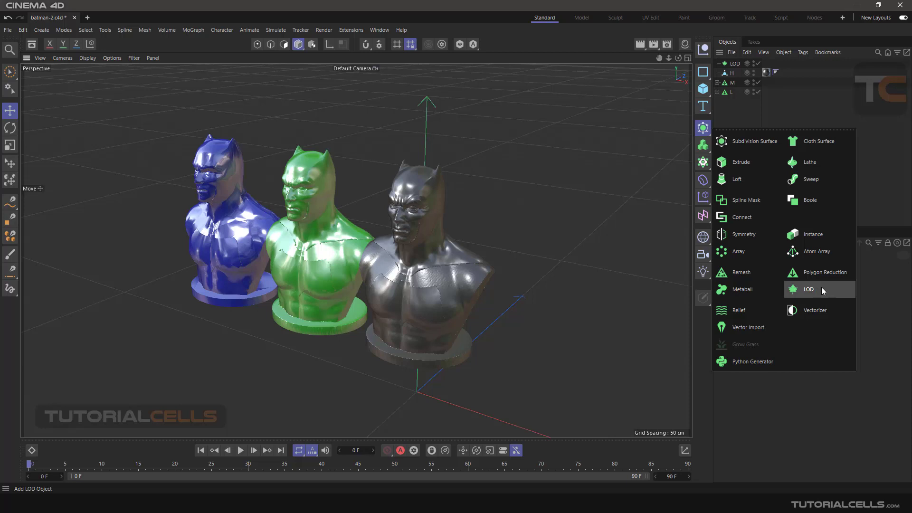
{"action": "left_click_drag", "start_coordinate": [360, 247], "coordinate": [370, 256], "text": "alt"}
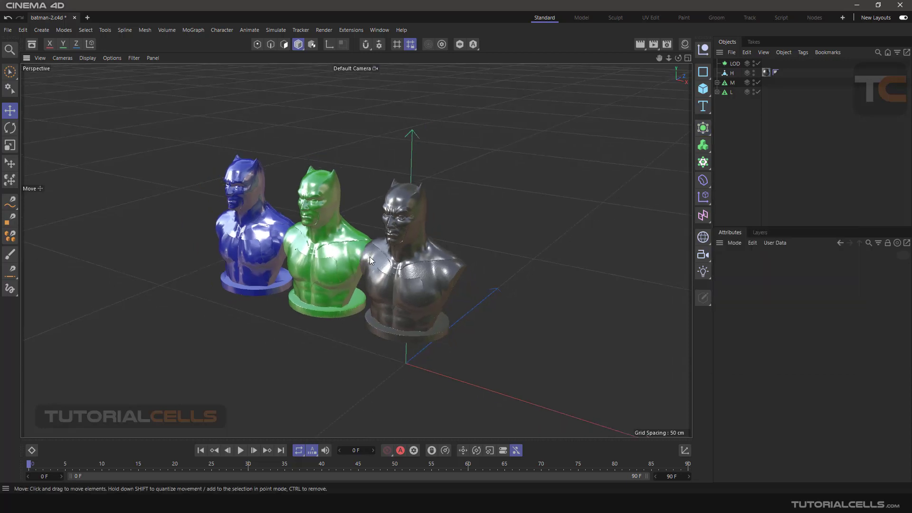
{"action": "middle_click_drag", "start_coordinate": [370, 256], "coordinate": [440, 277], "text": "alt"}
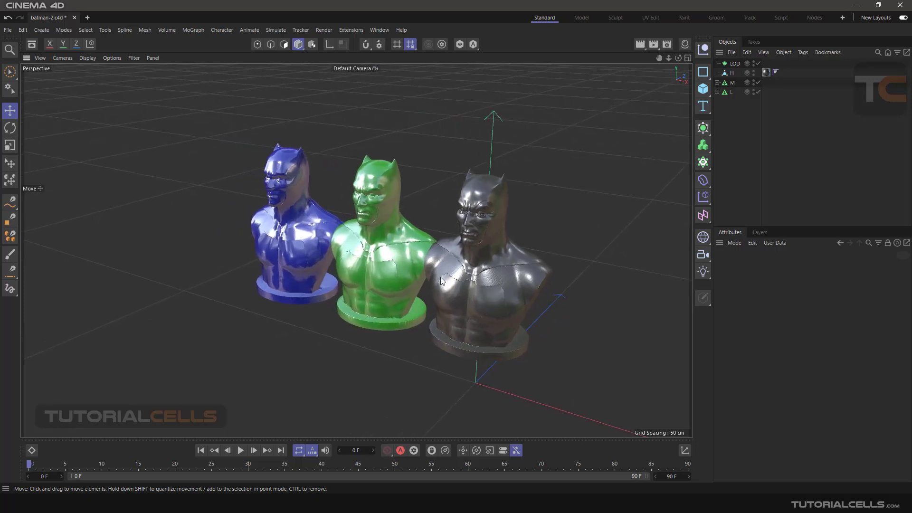
{"action": "scroll", "coordinate": [457, 267], "scroll_direction": "up", "scroll_amount": 2}
{"action": "scroll", "coordinate": [459, 272], "scroll_direction": "up", "scroll_amount": 1}
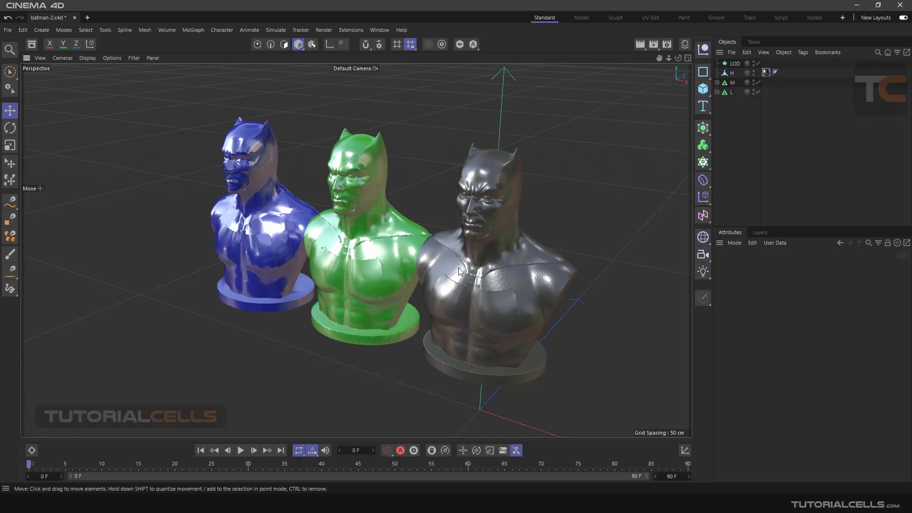
{"action": "scroll", "coordinate": [468, 268], "scroll_direction": "down", "scroll_amount": 3}
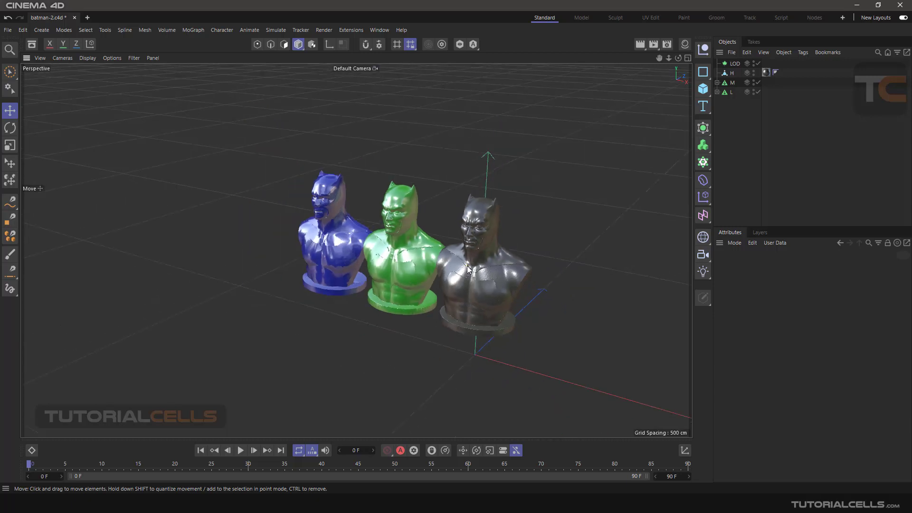
{"action": "left_click_drag", "start_coordinate": [467, 268], "coordinate": [452, 186], "text": "alt"}
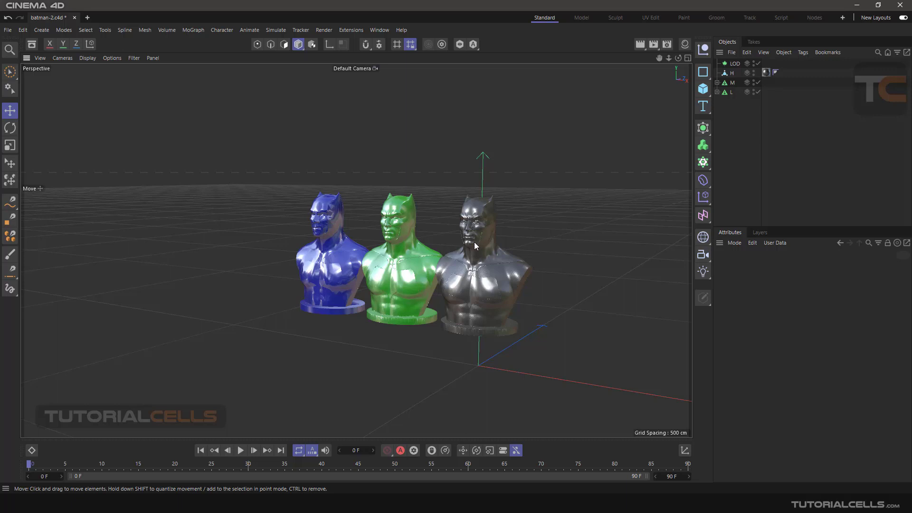
{"action": "left_click_drag", "start_coordinate": [474, 242], "coordinate": [472, 256], "text": "alt"}
{"action": "scroll", "coordinate": [472, 256], "scroll_direction": "up", "scroll_amount": 5}
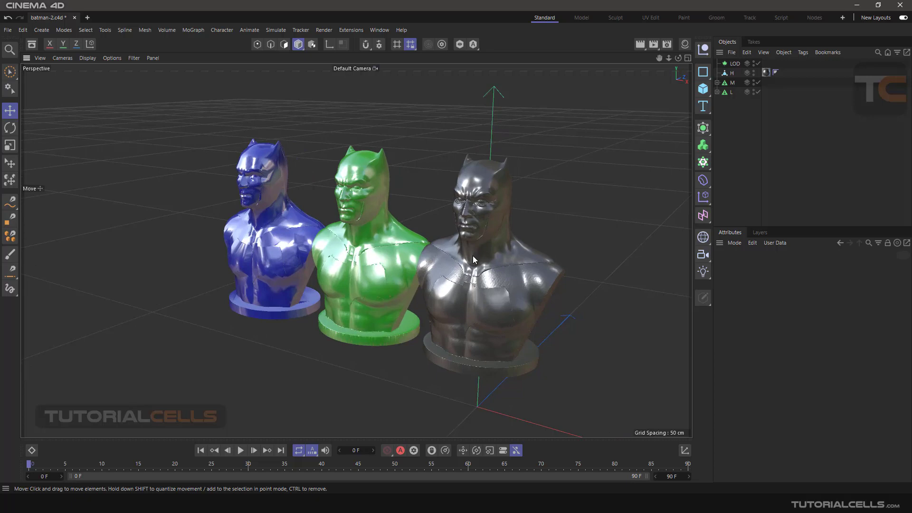
{"action": "scroll", "coordinate": [488, 252], "scroll_direction": "up", "scroll_amount": 6}
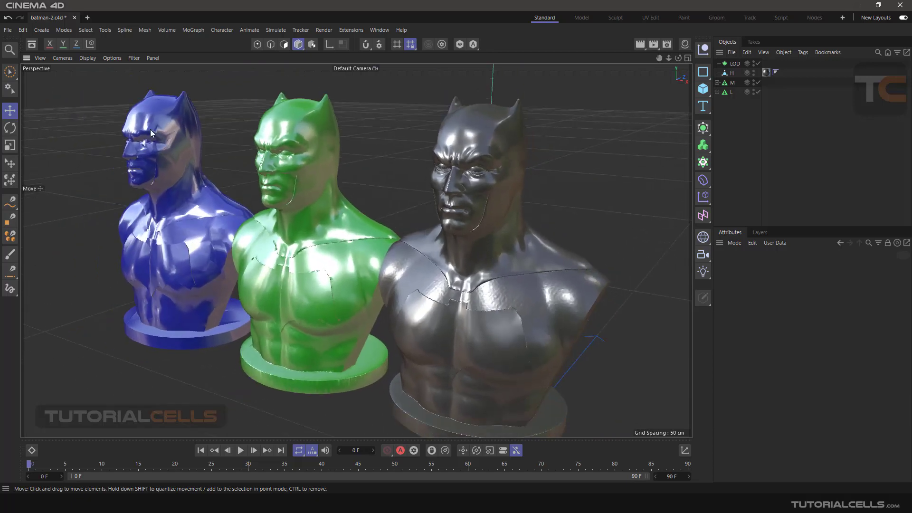
- Switch the viewport display to Gouraud Shading (Lines) to show the busts' polygon edges
{"action": "scroll", "coordinate": [150, 129], "scroll_direction": "down", "scroll_amount": 2}
{"action": "left_click", "coordinate": [88, 57]}
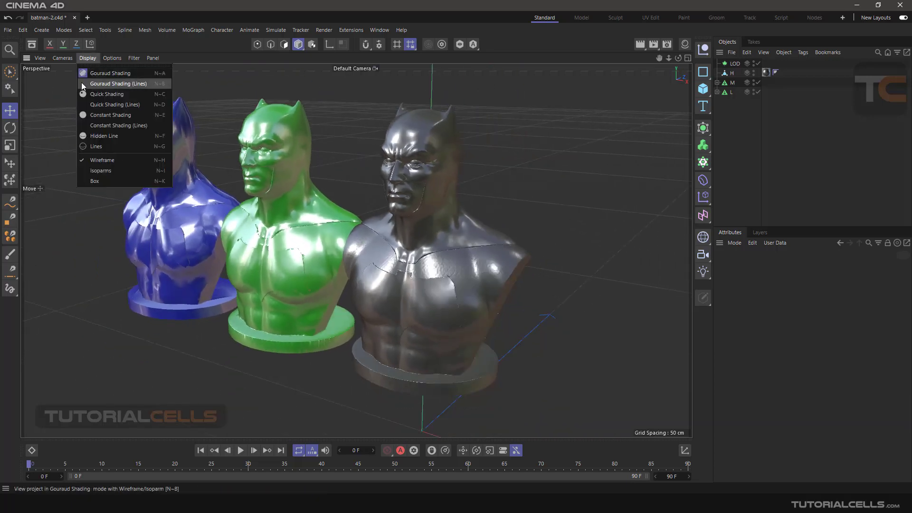
{"action": "left_click", "coordinate": [83, 79]}
{"action": "left_click", "coordinate": [88, 57]}
{"action": "left_click", "coordinate": [95, 82]}
- Examine the mesh density of the blue, green and black busts, comparing them up close and from a distance
{"action": "left_click_drag", "start_coordinate": [364, 262], "coordinate": [415, 256], "text": "alt"}
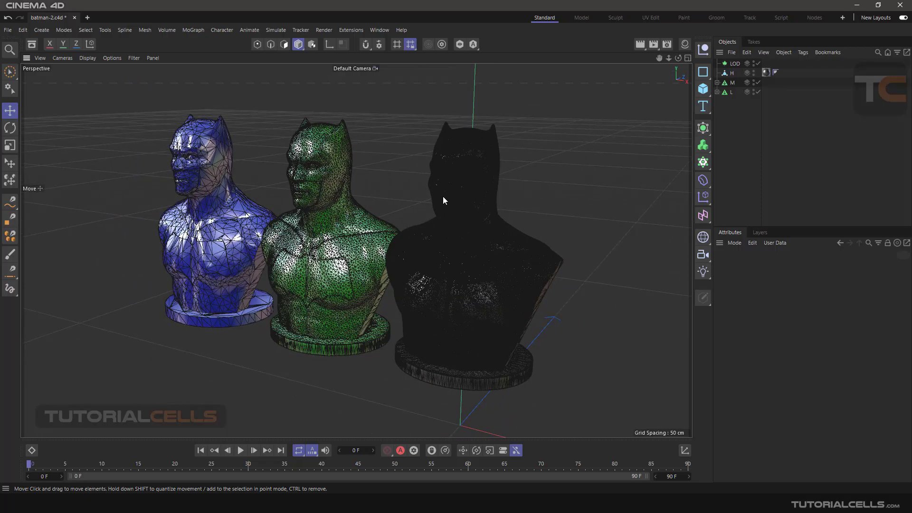
{"action": "scroll", "coordinate": [443, 196], "scroll_direction": "up", "scroll_amount": 4}
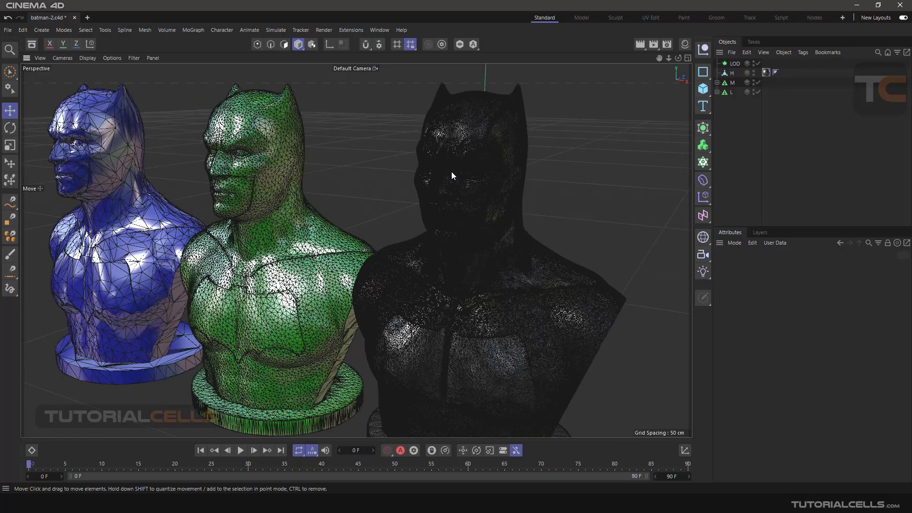
{"action": "scroll", "coordinate": [481, 272], "scroll_direction": "up", "scroll_amount": 5}
{"action": "scroll", "coordinate": [482, 272], "scroll_direction": "down", "scroll_amount": 5}
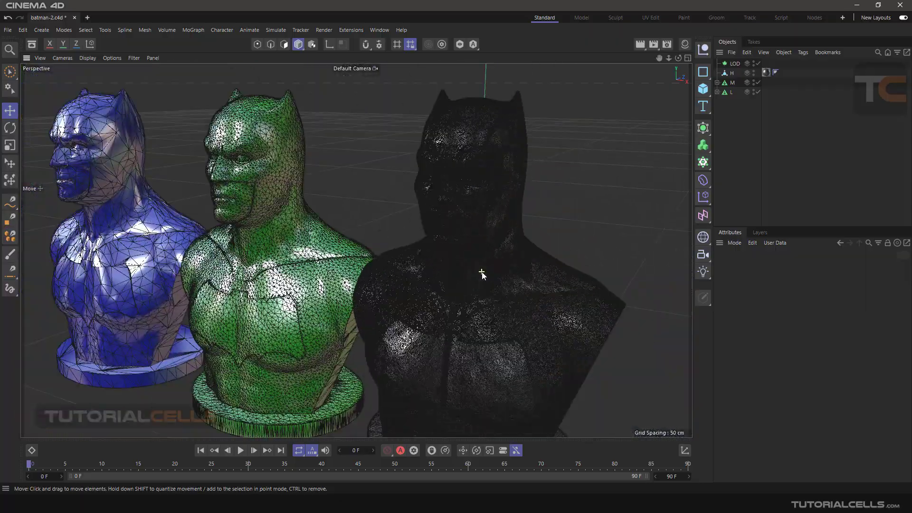
{"action": "scroll", "coordinate": [489, 298], "scroll_direction": "up", "scroll_amount": 6}
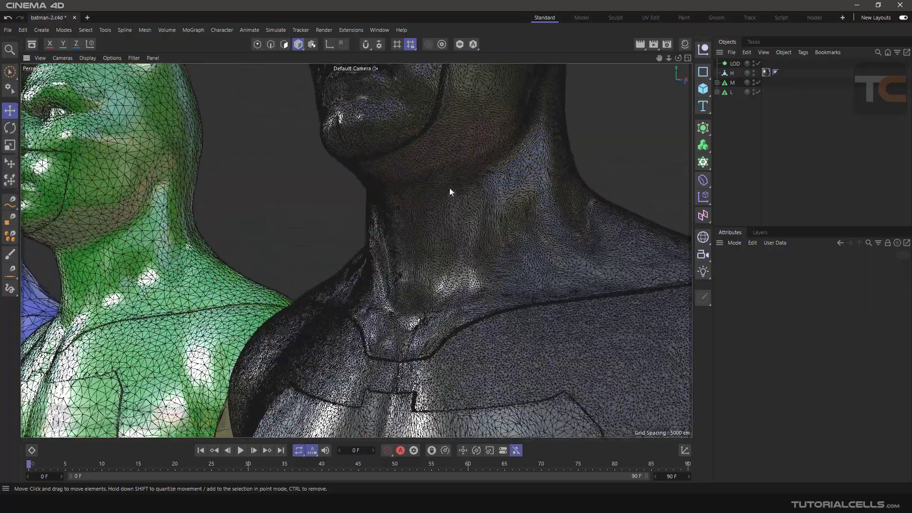
{"action": "scroll", "coordinate": [450, 295], "scroll_direction": "down", "scroll_amount": 6}
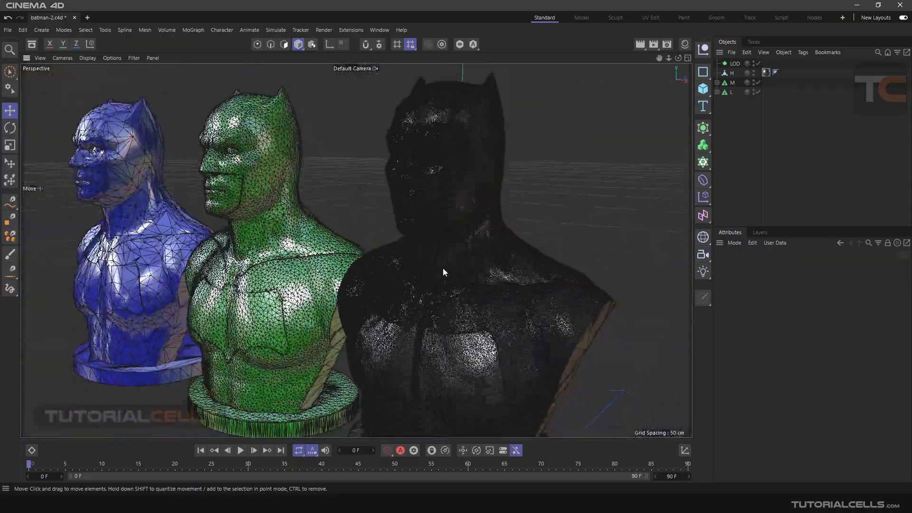
{"action": "middle_click_drag", "start_coordinate": [438, 249], "coordinate": [600, 280], "text": "alt"}
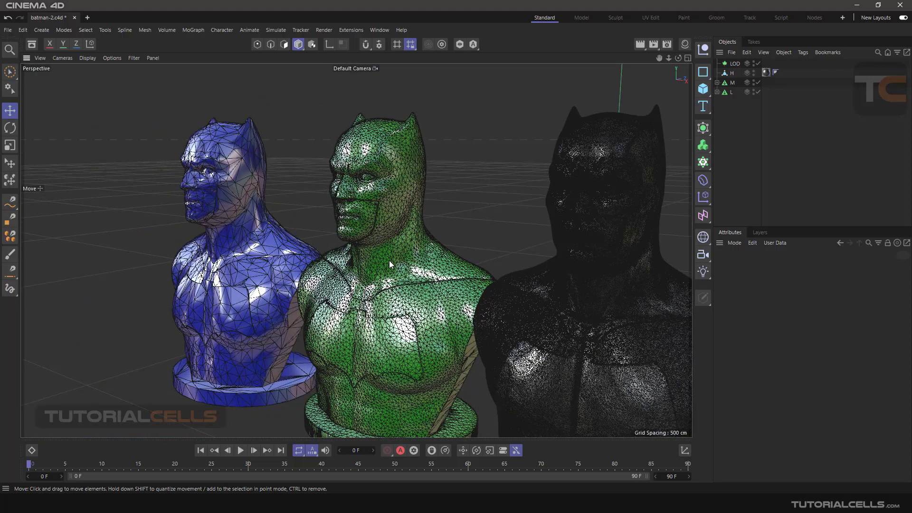
{"action": "scroll", "coordinate": [385, 278], "scroll_direction": "down", "scroll_amount": 3}
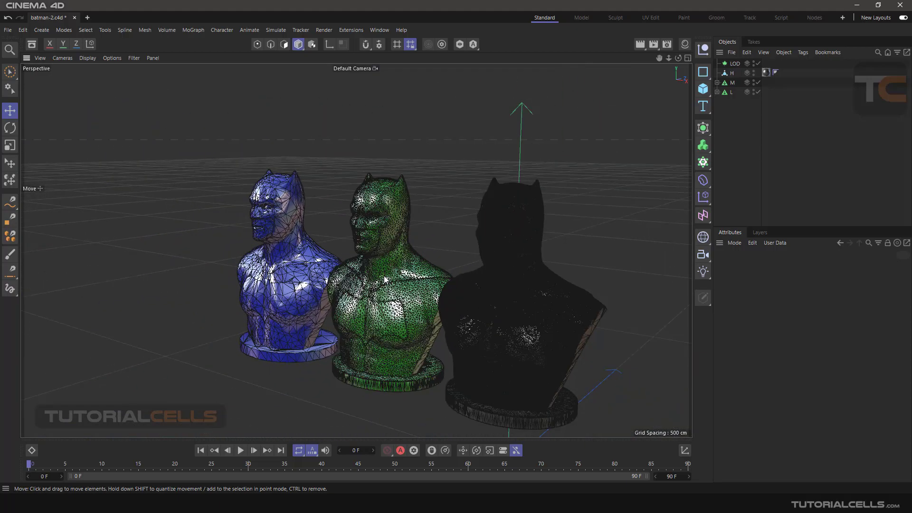
{"action": "scroll", "coordinate": [302, 272], "scroll_direction": "down", "scroll_amount": 2}
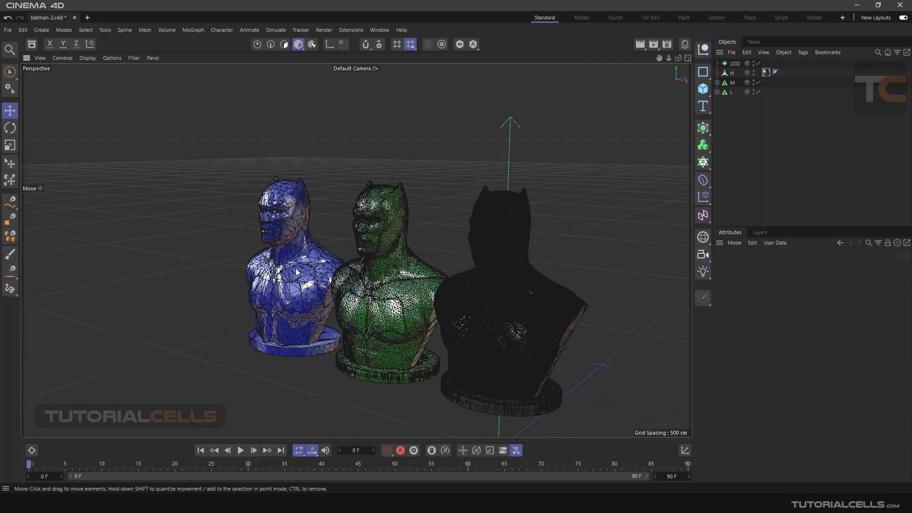
{"action": "scroll", "coordinate": [296, 271], "scroll_direction": "down", "scroll_amount": 5}
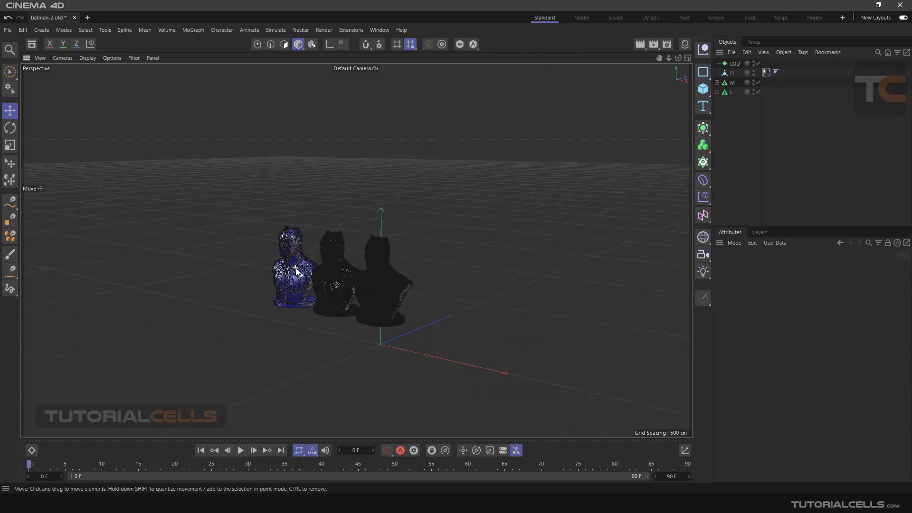
{"action": "scroll", "coordinate": [297, 271], "scroll_direction": "up", "scroll_amount": 8}
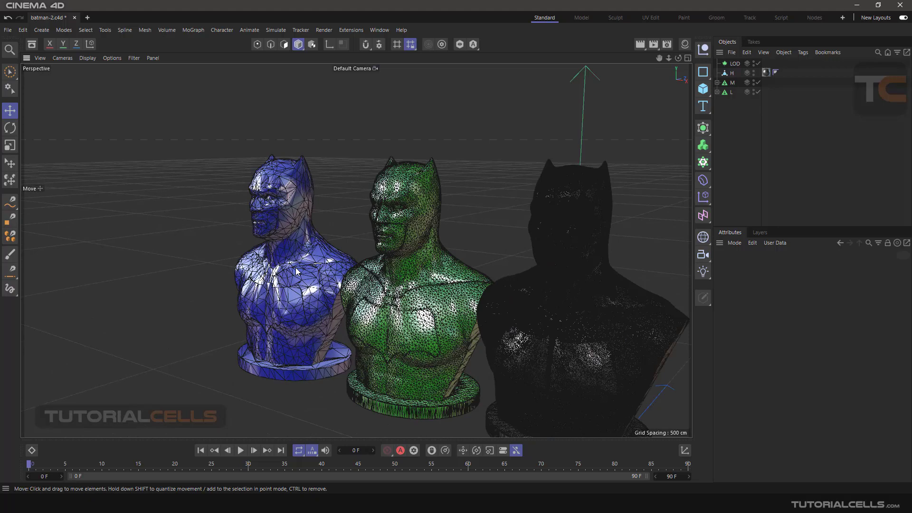
{"action": "middle_click_drag", "start_coordinate": [519, 264], "coordinate": [469, 224], "text": "alt"}
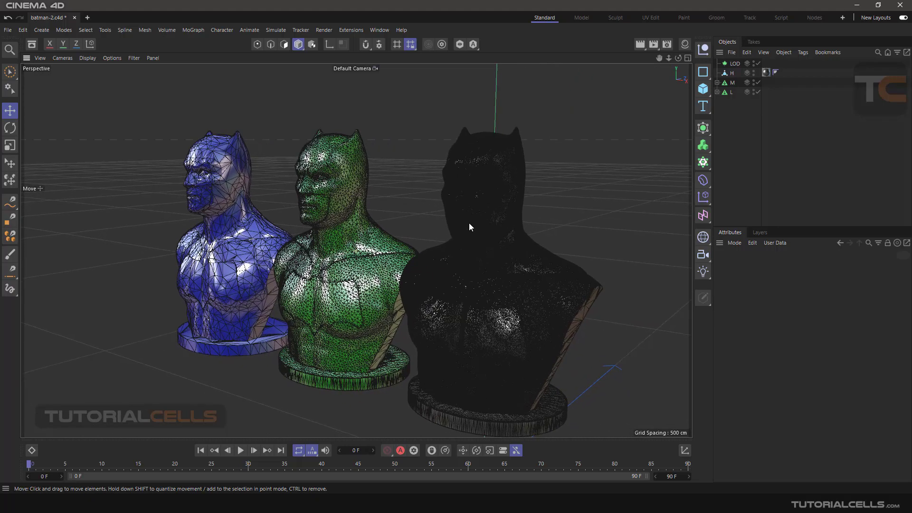
- Inspect the LOD object's properties and the H mesh, comparing the black bust with the other two
{"action": "left_click", "coordinate": [732, 64]}
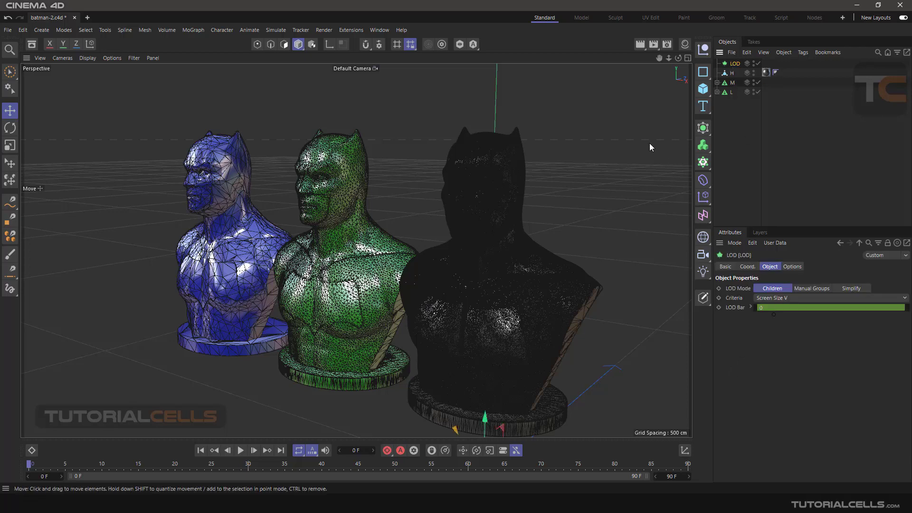
{"action": "left_click", "coordinate": [732, 73]}
{"action": "scroll", "coordinate": [495, 241], "scroll_direction": "down", "scroll_amount": 5}
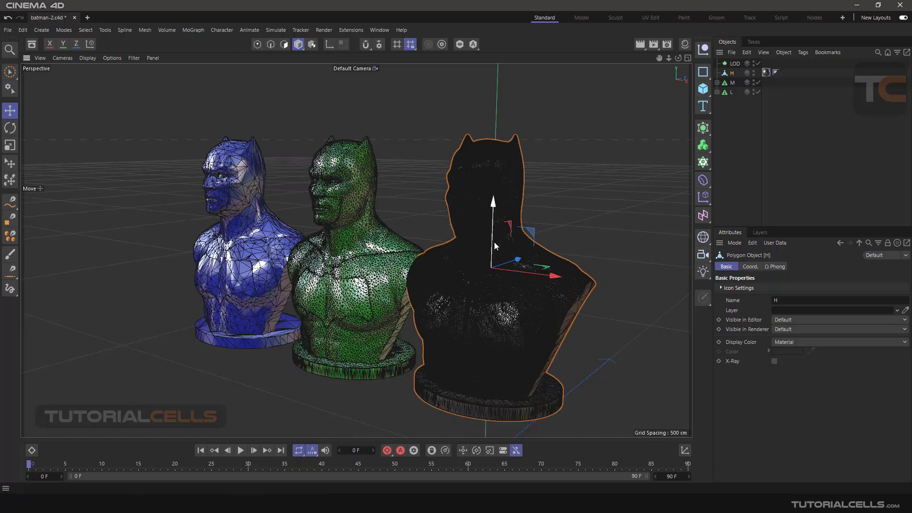
{"action": "middle_click_drag", "start_coordinate": [492, 248], "coordinate": [471, 239], "text": "alt"}
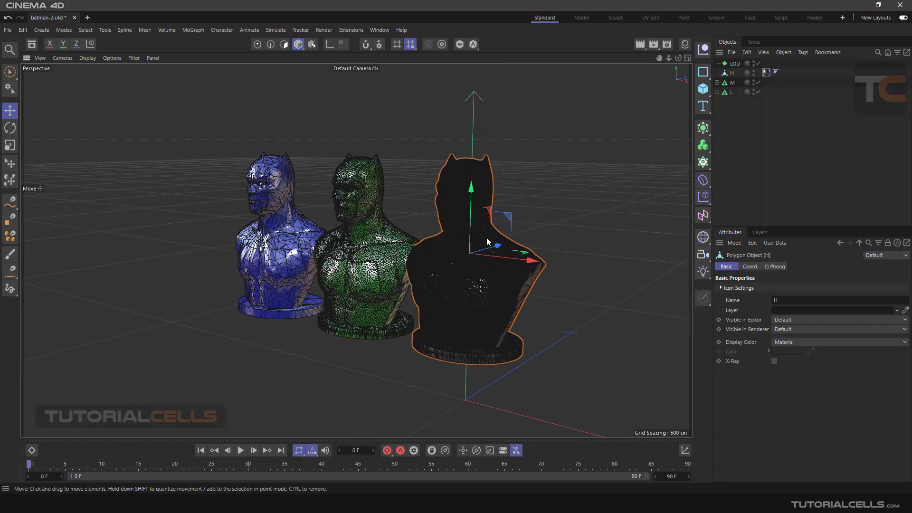
{"action": "scroll", "coordinate": [480, 239], "scroll_direction": "up", "scroll_amount": 3}
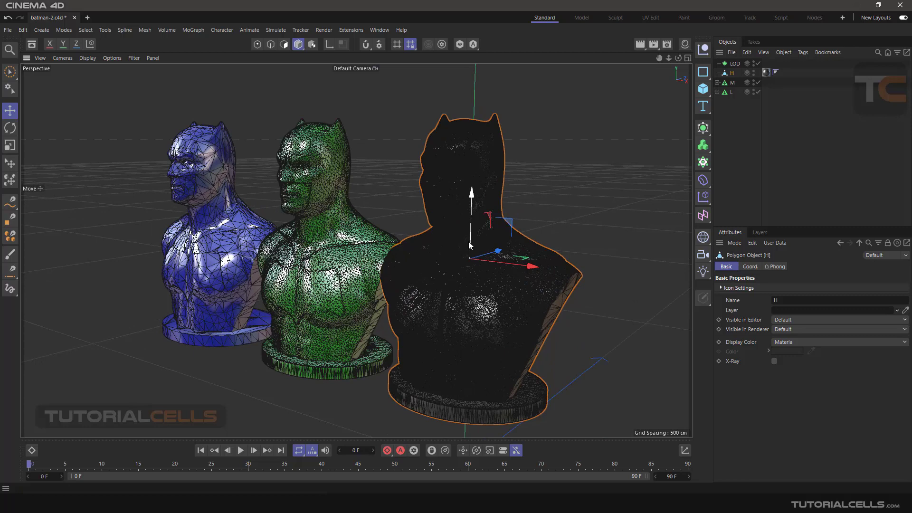
{"action": "scroll", "coordinate": [371, 241], "scroll_direction": "up", "scroll_amount": 5}
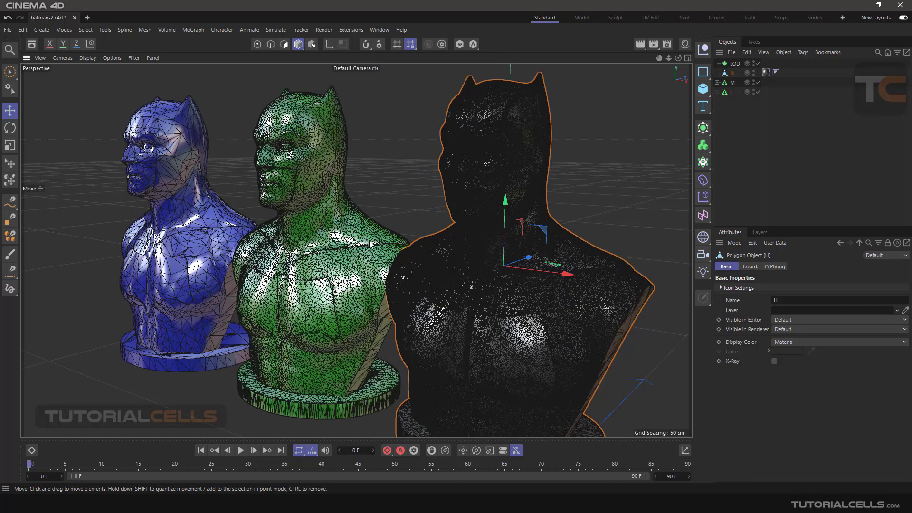
- Make the M and L Polygon Reduction generators editable
{"action": "left_click", "coordinate": [726, 84]}
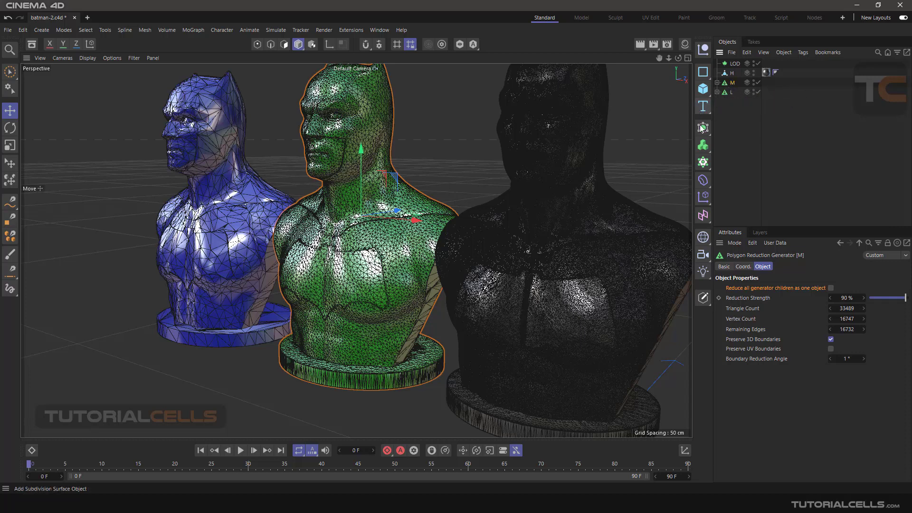
{"action": "left_click", "coordinate": [704, 298]}
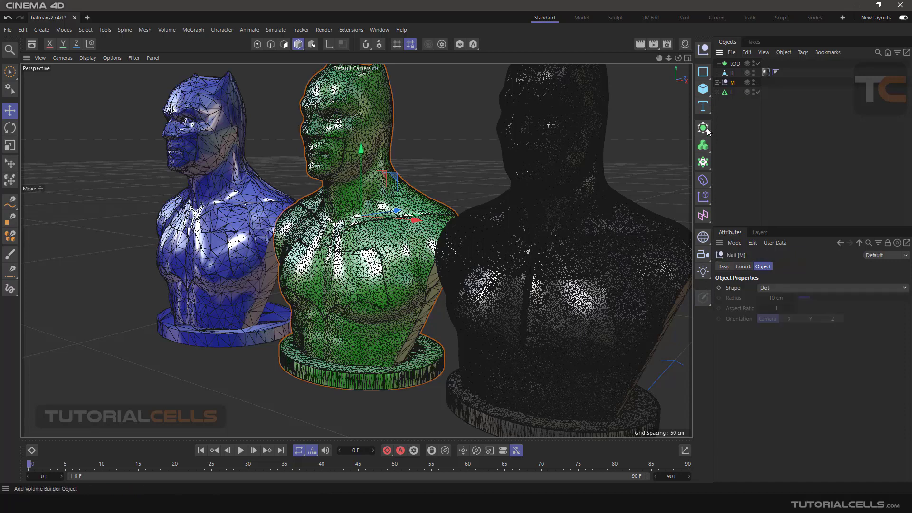
{"action": "left_click", "coordinate": [731, 92]}
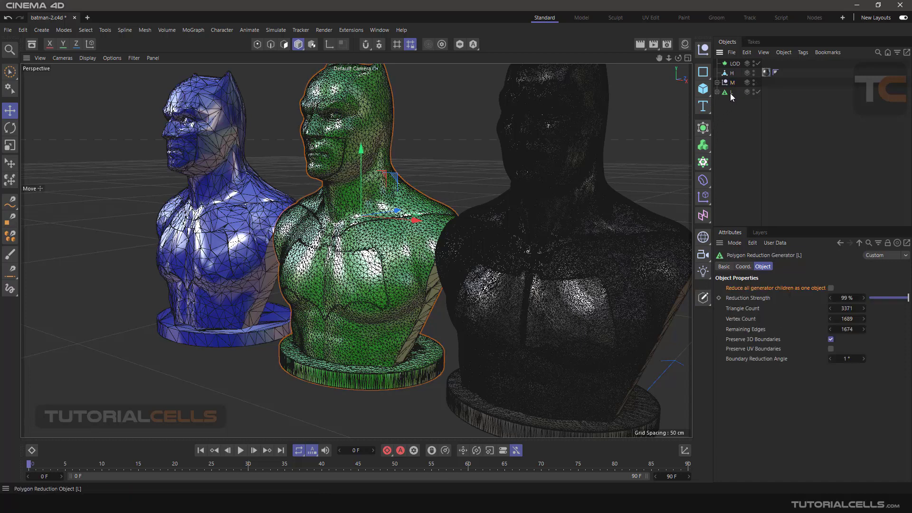
{"action": "left_click", "coordinate": [704, 298]}
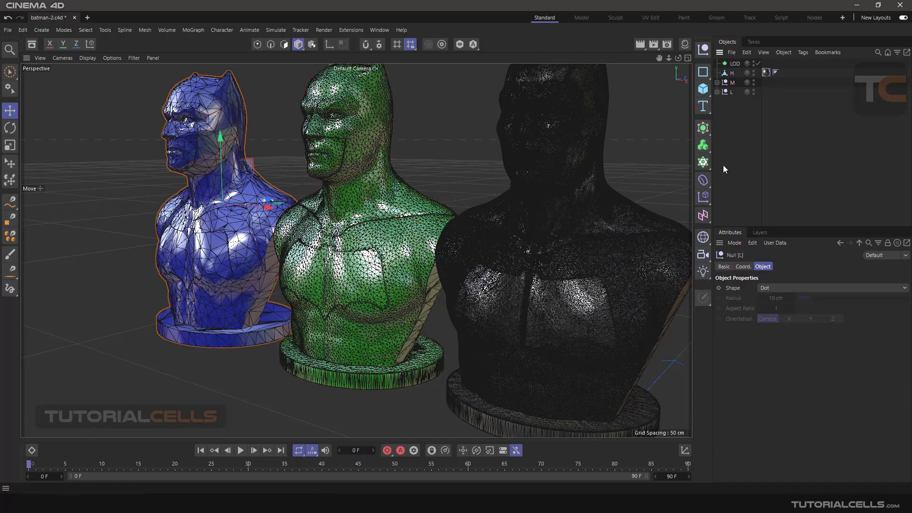
- Rename the green bust's mesh inside the M null as M
{"action": "left_click", "coordinate": [717, 83]}
{"action": "left_click", "coordinate": [739, 93]}
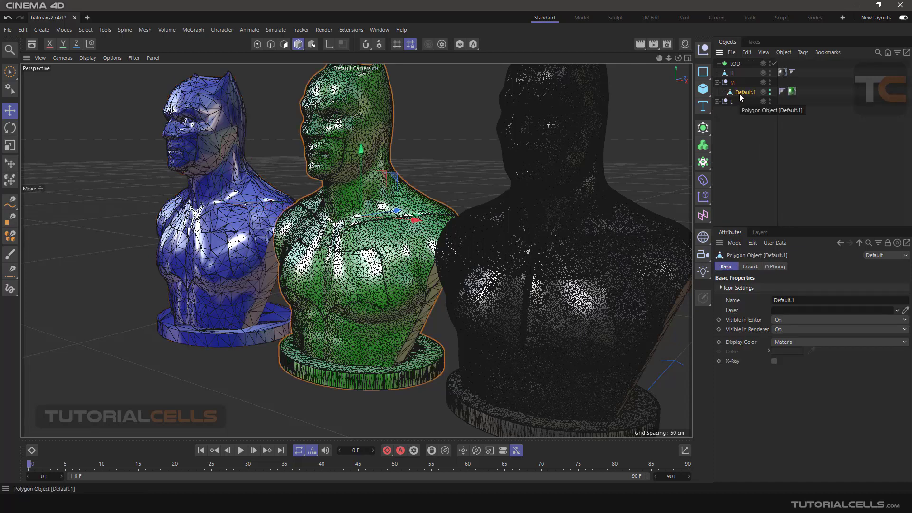
{"action": "double_click", "coordinate": [739, 93]}
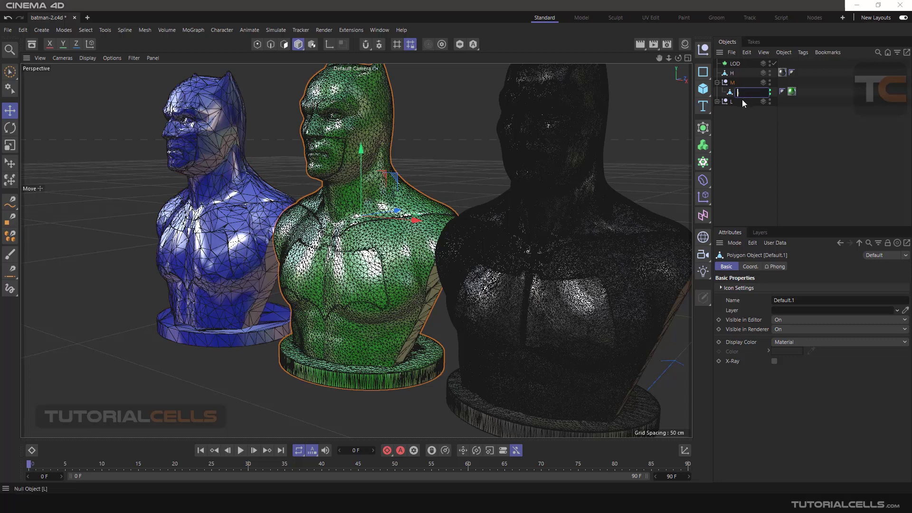
{"action": "type", "text": "M"}
- Take the blue bust's mesh out of the L null and rename it L
{"action": "left_click", "coordinate": [717, 101]}
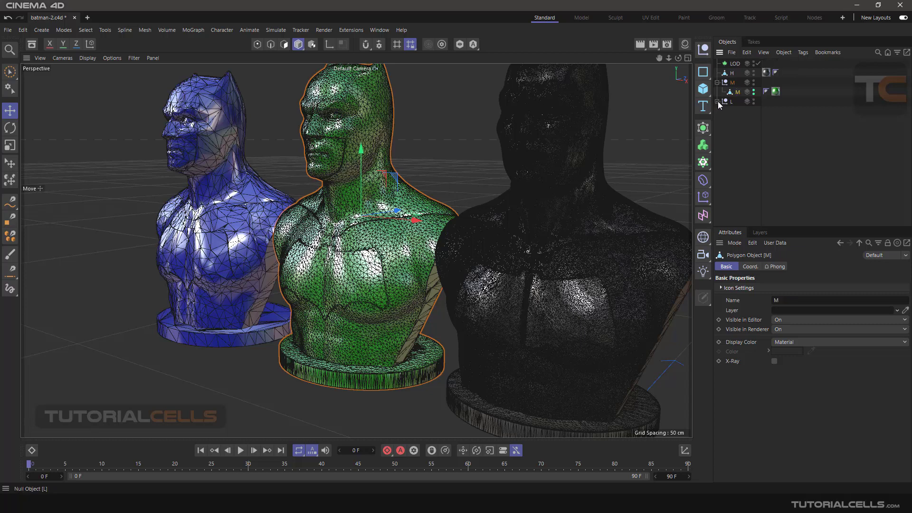
{"action": "left_click_drag", "start_coordinate": [744, 111], "coordinate": [737, 98]}
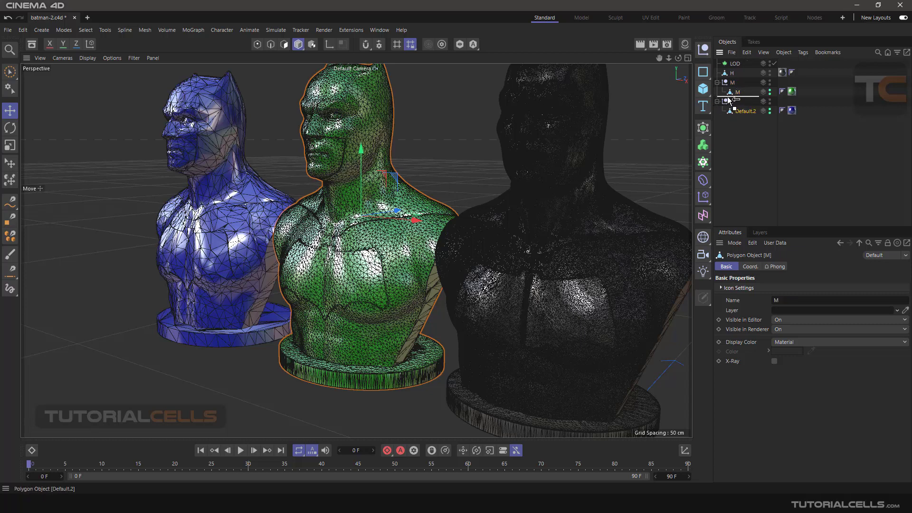
{"action": "double_click", "coordinate": [740, 102]}
{"action": "type", "text": "L"}
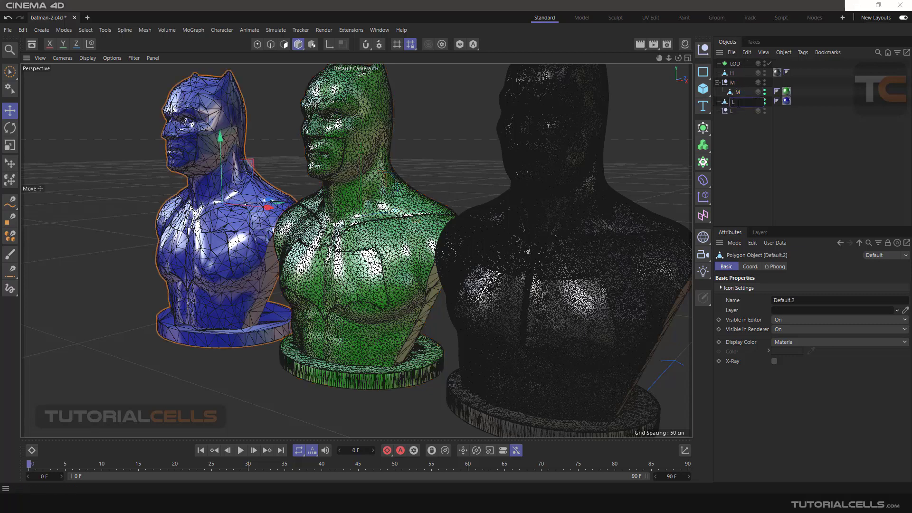
{"action": "key", "text": "Return"}
- Take the M mesh out of its null and delete both leftover nulls, keeping the H, M and L meshes
{"action": "left_click_drag", "start_coordinate": [733, 101], "coordinate": [720, 124]}
{"action": "left_click", "coordinate": [719, 125]}
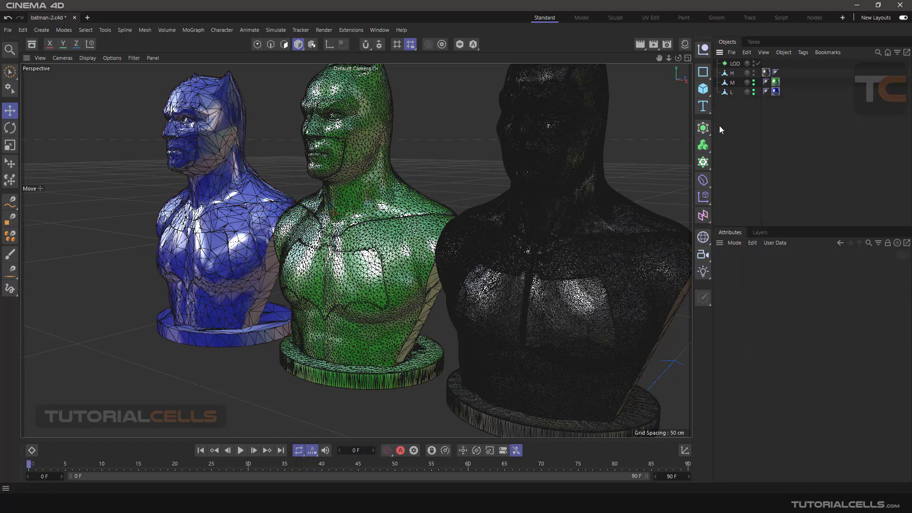
- Select the H, M and L meshes in turn to identify which bust each one is
{"action": "left_click", "coordinate": [731, 75]}
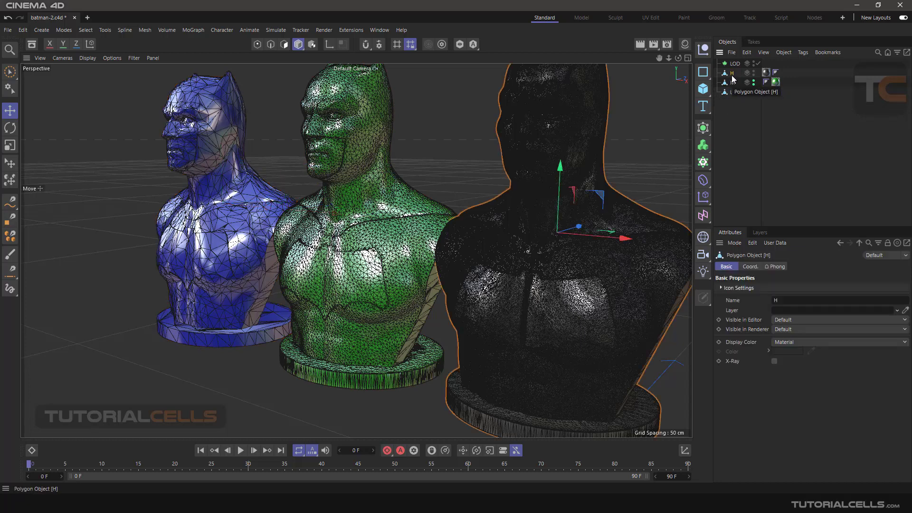
{"action": "left_click", "coordinate": [732, 82]}
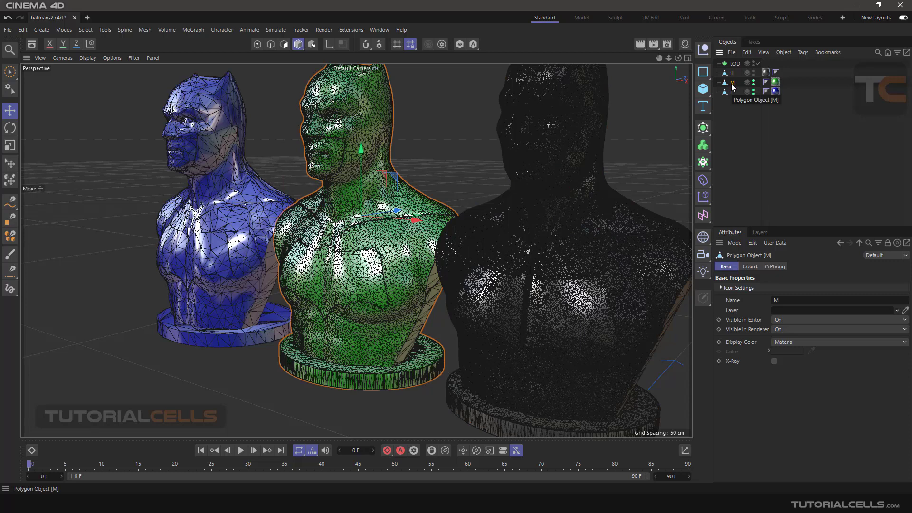
{"action": "left_click", "coordinate": [731, 92]}
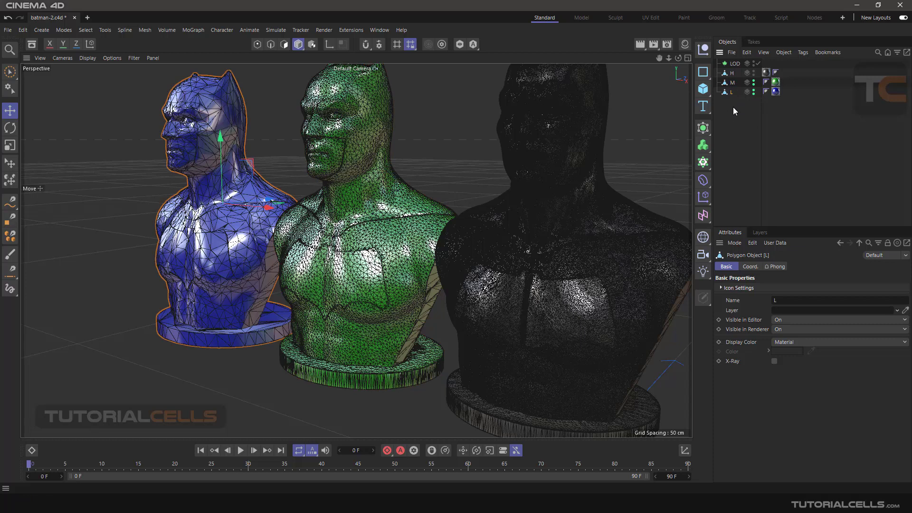
{"action": "left_click_drag", "start_coordinate": [739, 103], "coordinate": [721, 69]}
{"action": "left_click", "coordinate": [728, 107]}
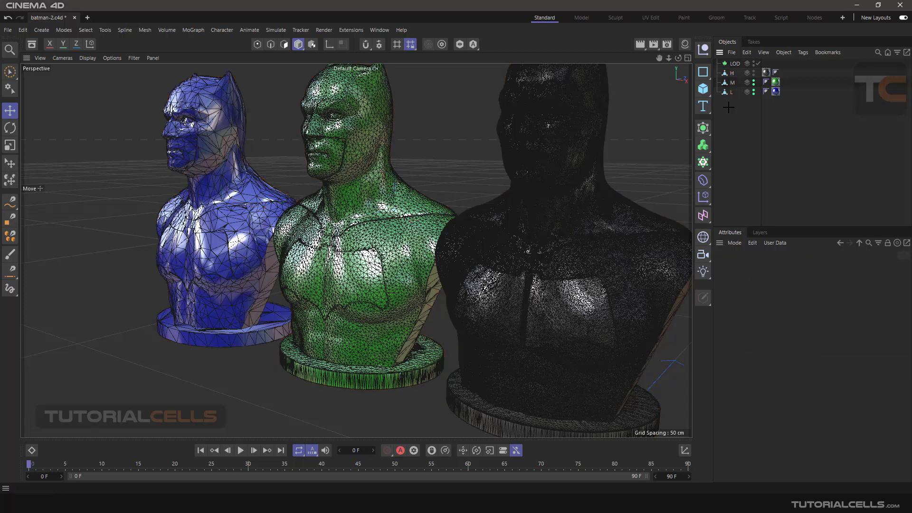
- Show the Coordinate Manager and reset the transform of the green M mesh
{"action": "left_click", "coordinate": [732, 74]}
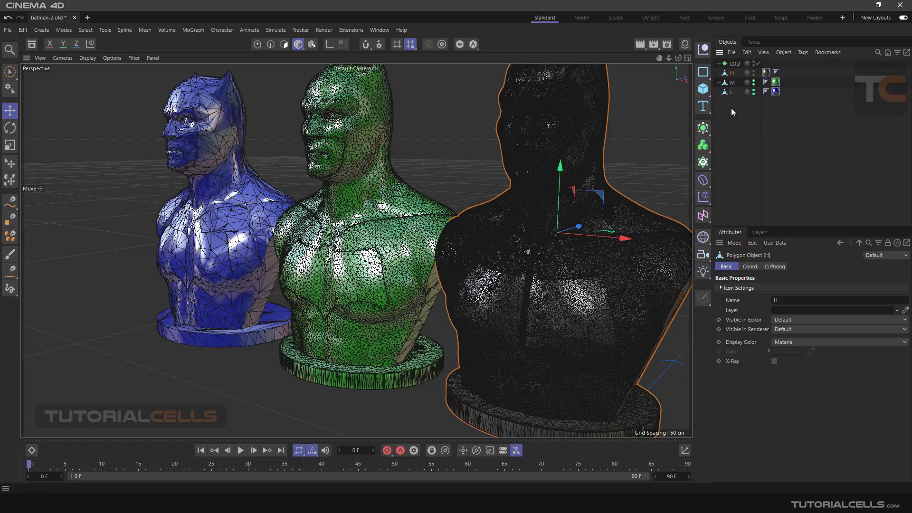
{"action": "scroll", "coordinate": [515, 158], "scroll_direction": "down", "scroll_amount": 5}
{"action": "scroll", "coordinate": [524, 166], "scroll_direction": "down", "scroll_amount": 4}
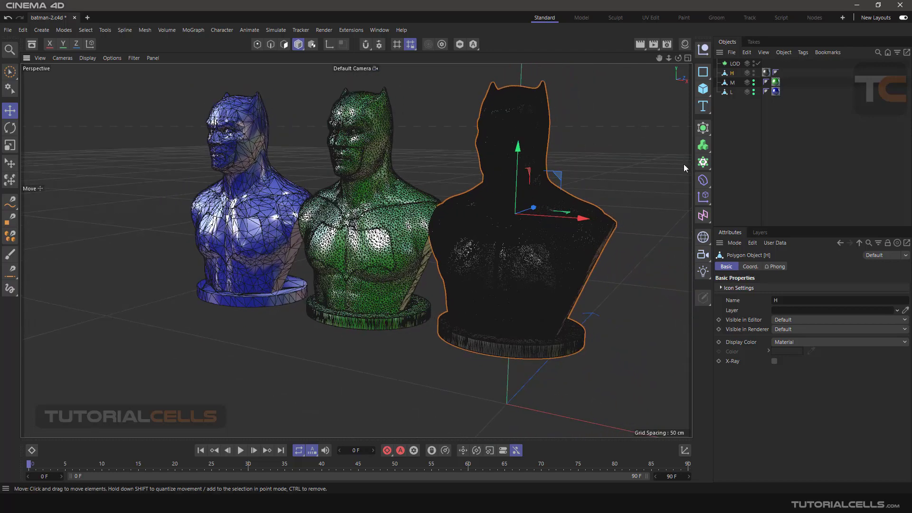
{"action": "left_click", "coordinate": [685, 450]}
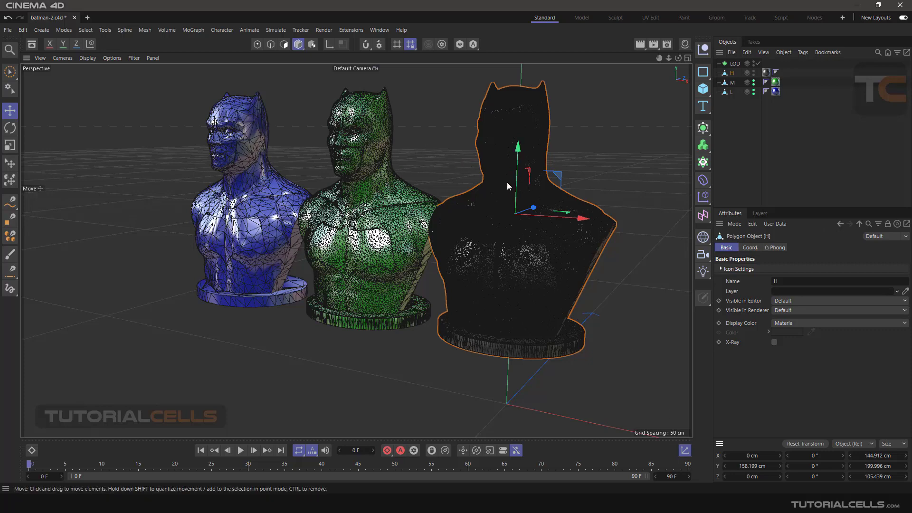
{"action": "left_click", "coordinate": [732, 83]}
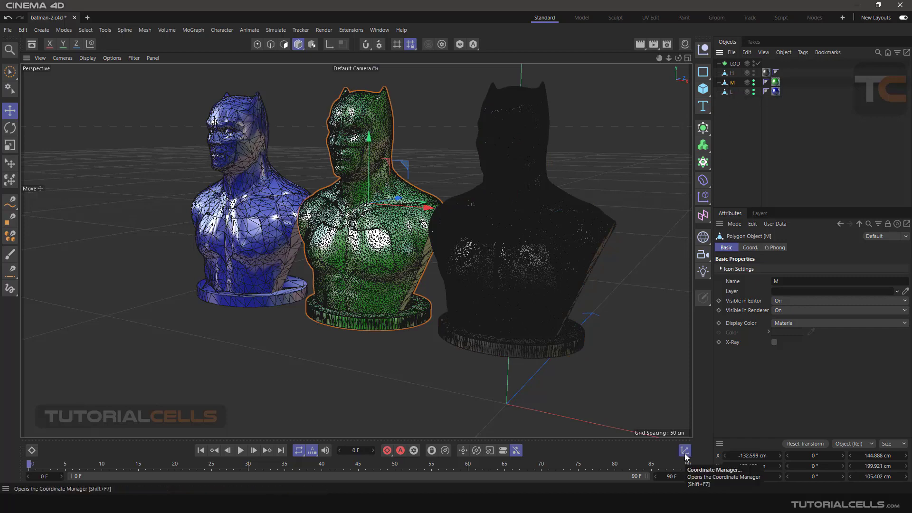
{"action": "left_click", "coordinate": [798, 444]}
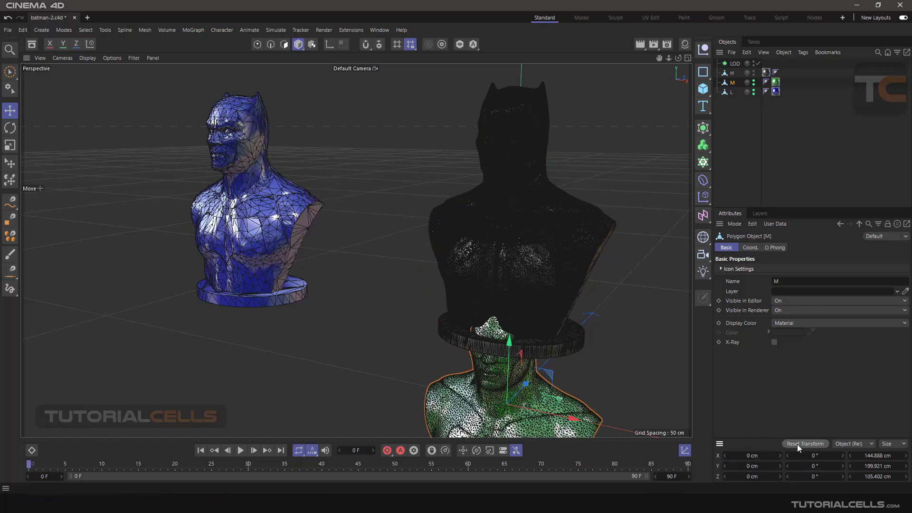
- Reset the transforms of the H and L meshes so that all three busts share the world origin
{"action": "left_click", "coordinate": [732, 73]}
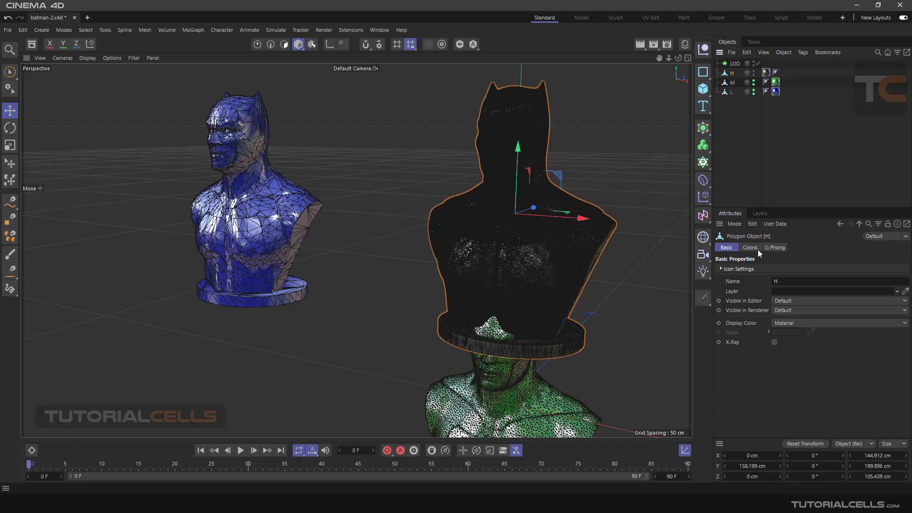
{"action": "left_click", "coordinate": [803, 444]}
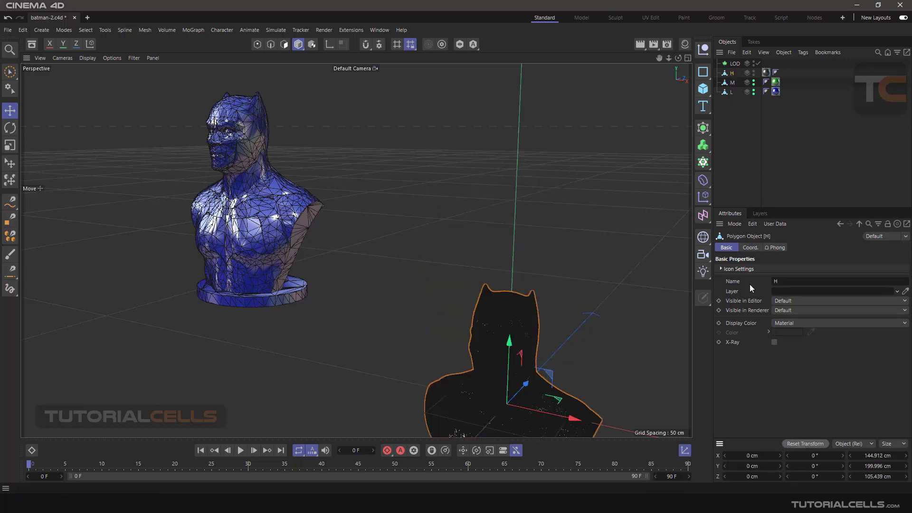
{"action": "left_click", "coordinate": [730, 92]}
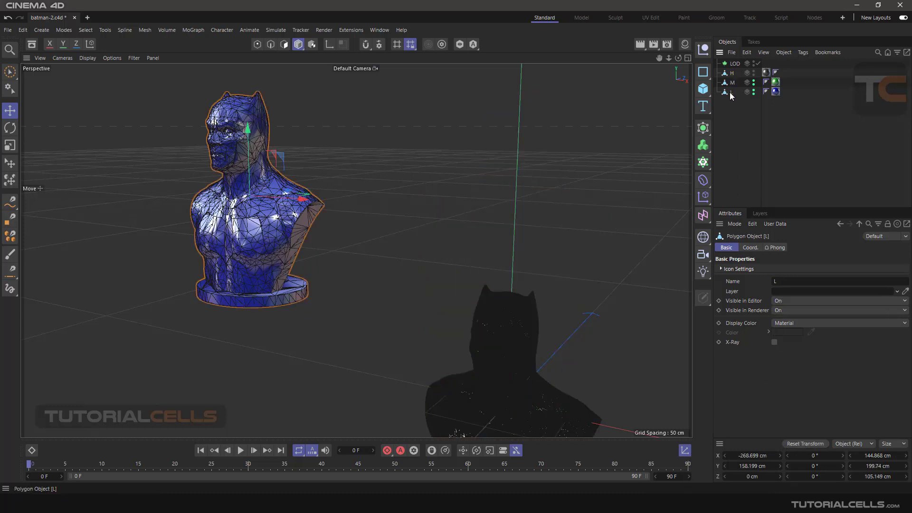
{"action": "left_click", "coordinate": [797, 442]}
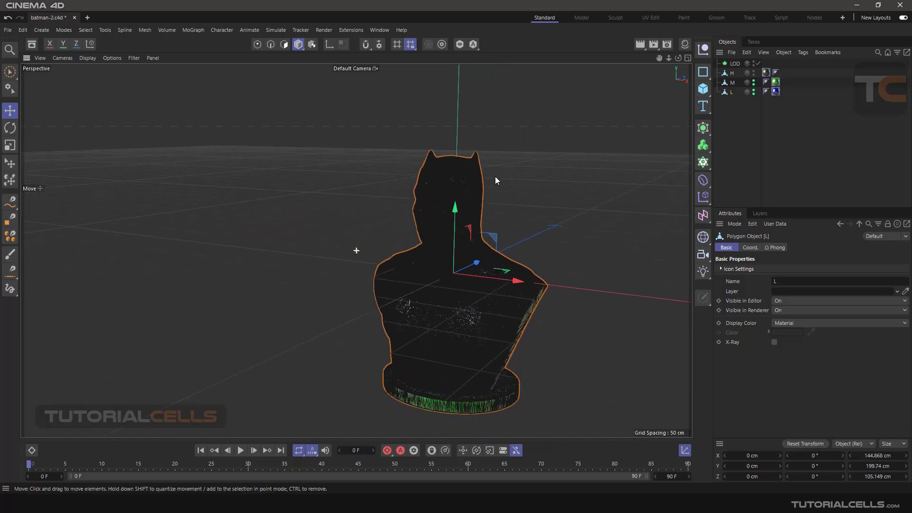
- Select the H, M and L meshes together and raise them along Y to about 106 cm
{"action": "left_click_drag", "start_coordinate": [723, 109], "coordinate": [719, 67]}
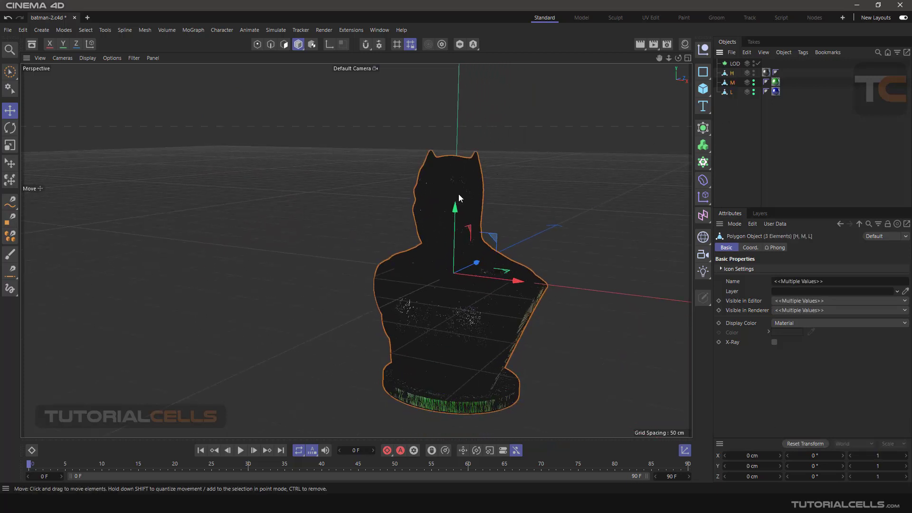
{"action": "left_click_drag", "start_coordinate": [456, 266], "coordinate": [462, 139]}
{"action": "scroll", "coordinate": [440, 224], "scroll_direction": "up", "scroll_amount": 3}
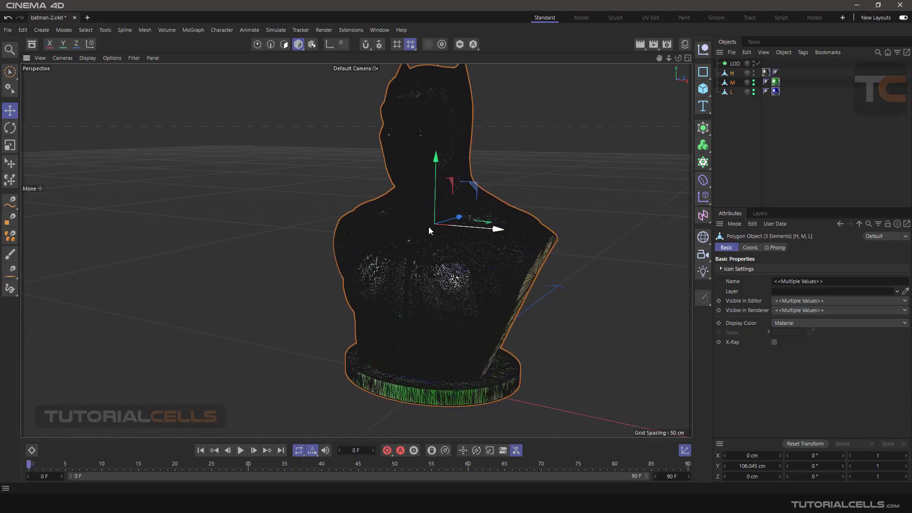
{"action": "mouse_move", "coordinate": [429, 226]}
{"action": "left_mouse_down", "text": "alt"}
{"action": "mouse_move", "coordinate": [408, 228]}
{"action": "mouse_move", "coordinate": [417, 243]}
{"action": "mouse_move", "coordinate": [420, 228]}
{"action": "left_mouse_up", "text": "alt"}
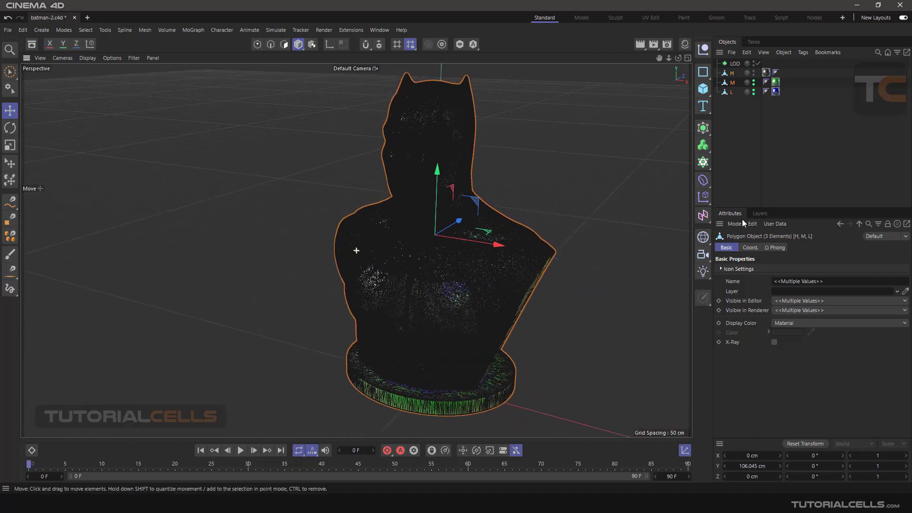
- Examine the LOD object's mode setting and its available Criteria options, keeping Screen Size V
{"action": "left_click_drag", "start_coordinate": [728, 107], "coordinate": [724, 71]}
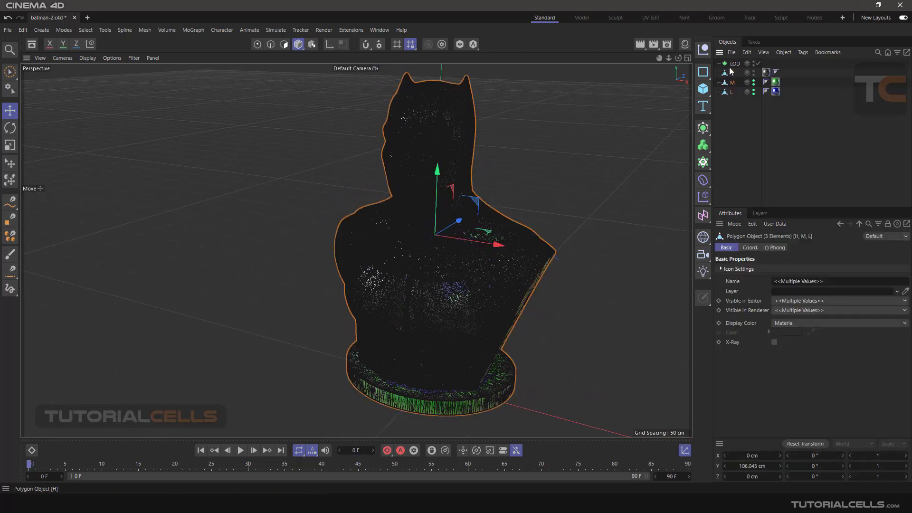
{"action": "left_click", "coordinate": [733, 64]}
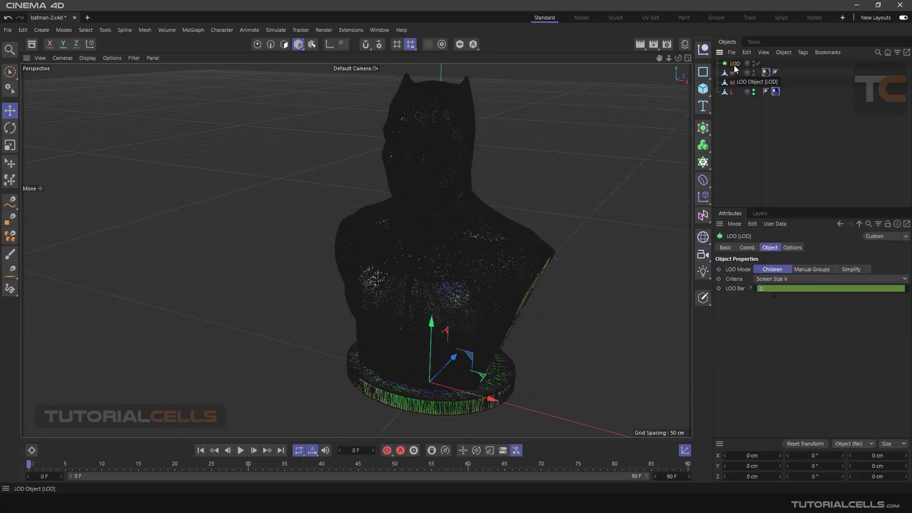
{"action": "left_click", "coordinate": [704, 130]}
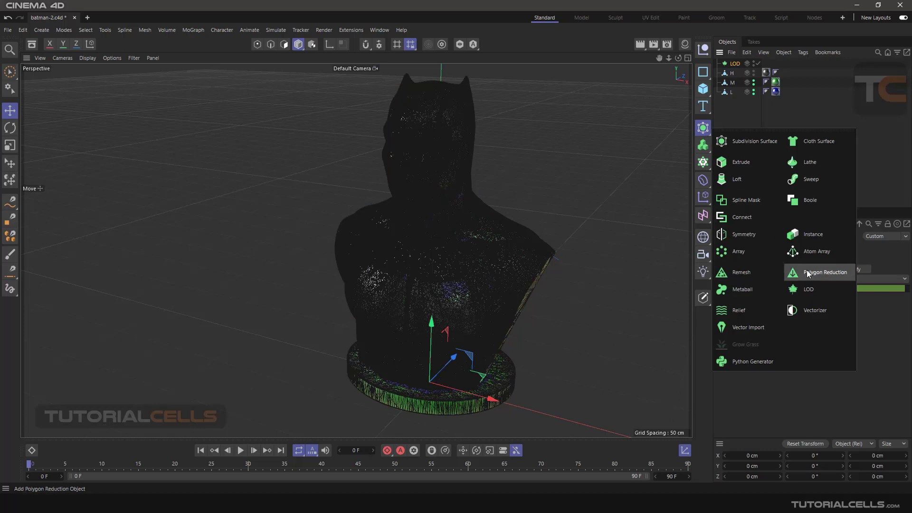
{"action": "left_click", "coordinate": [732, 65]}
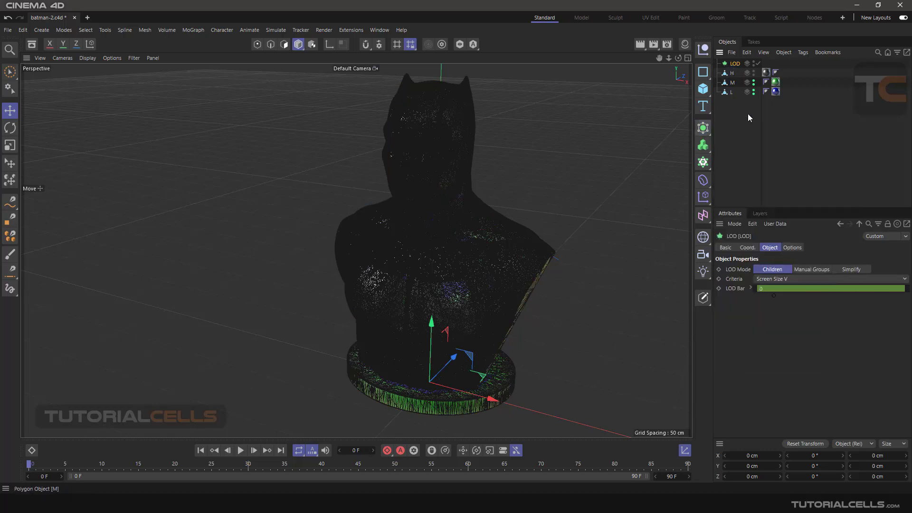
{"action": "left_click", "coordinate": [735, 269]}
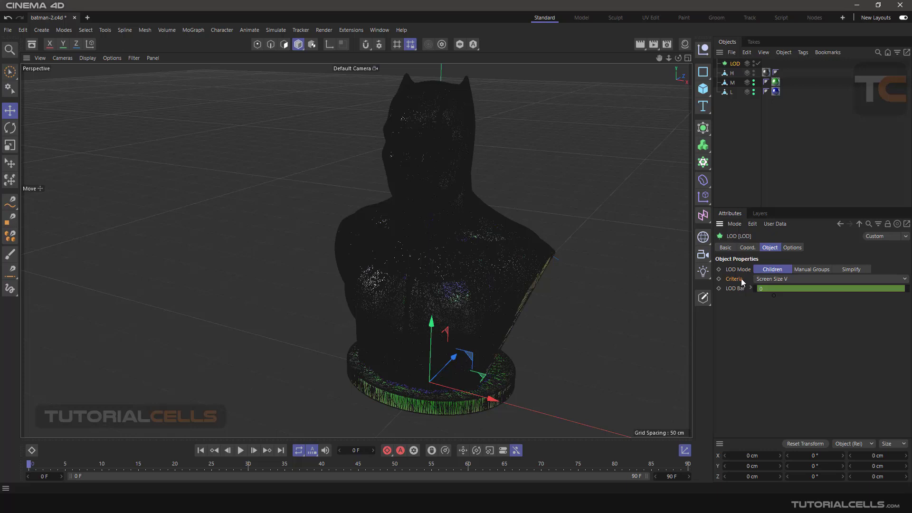
{"action": "left_click", "coordinate": [770, 280]}
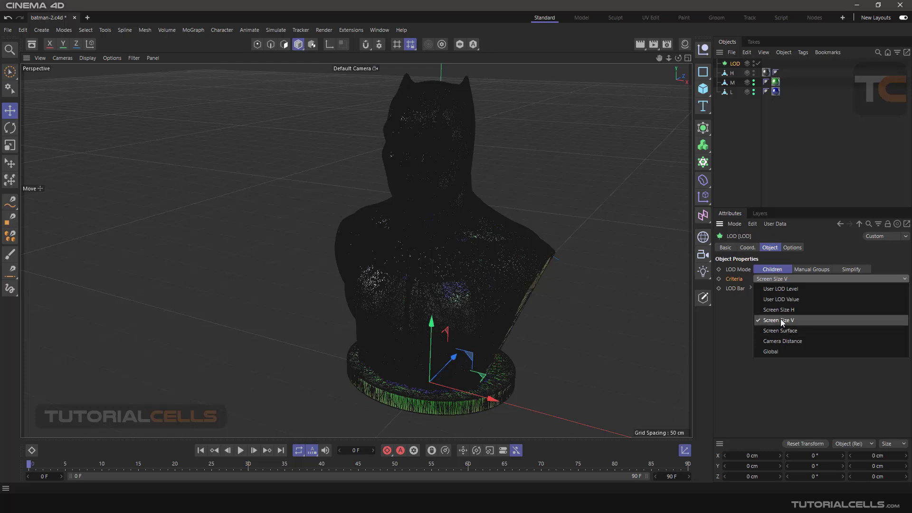
{"action": "left_click", "coordinate": [730, 317]}
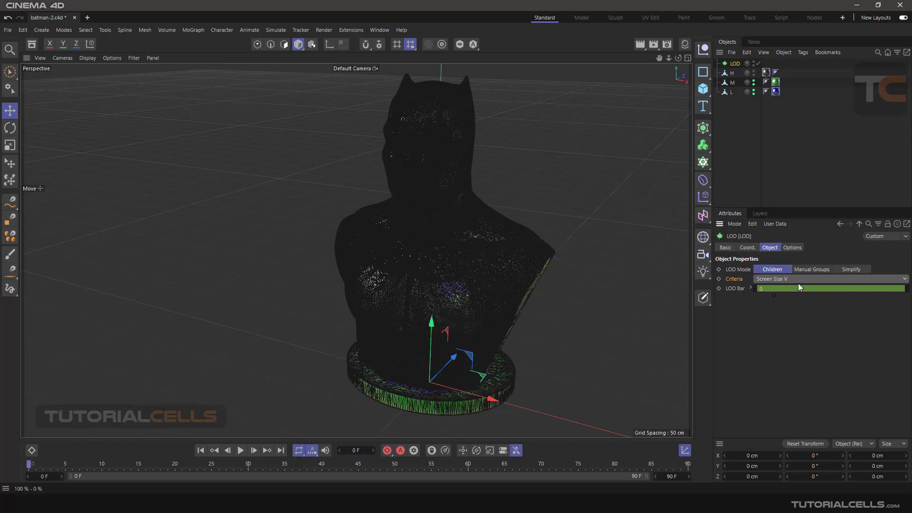
- Make the H, M and L meshes children of the LOD object and collapse its Level 1 and Level 2 settings
{"action": "left_click_drag", "start_coordinate": [737, 112], "coordinate": [737, 64]}
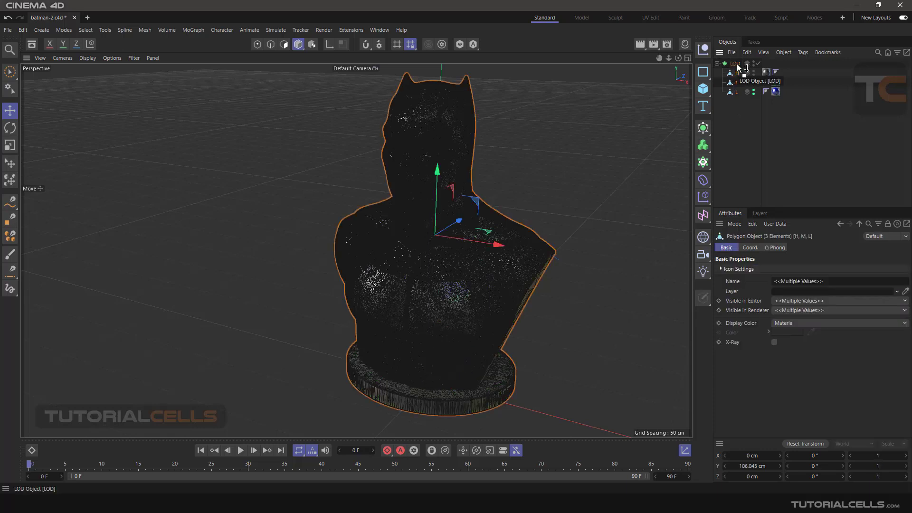
{"action": "left_click", "coordinate": [737, 64]}
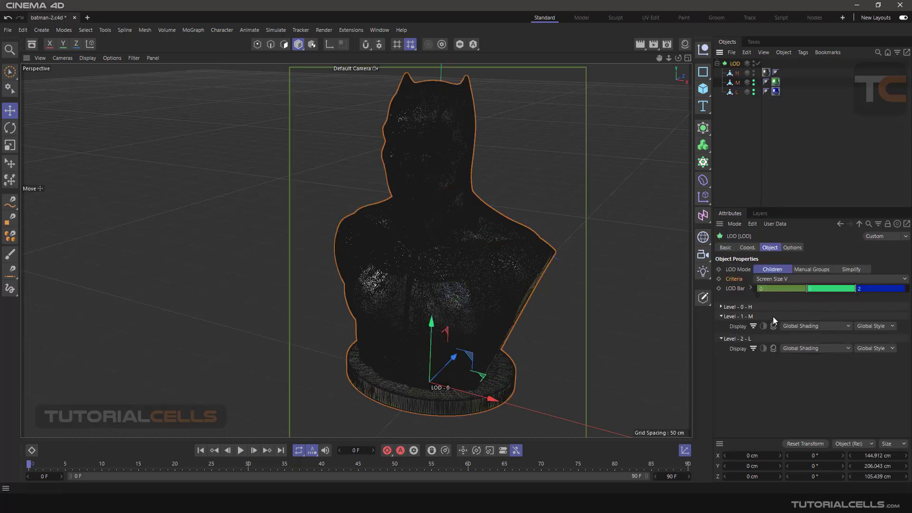
{"action": "left_click", "coordinate": [722, 317]}
{"action": "left_click", "coordinate": [721, 326]}
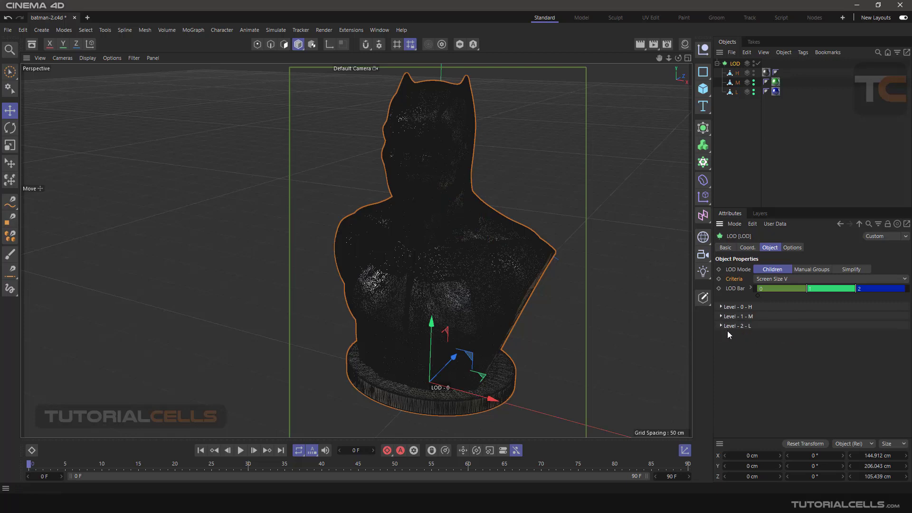
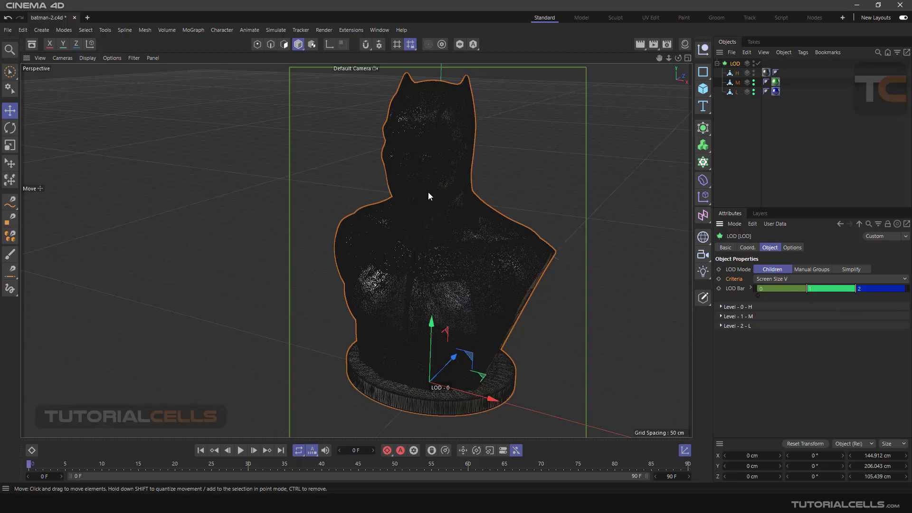
- Examine how the LOD object swaps the H, M and L meshes as the bust's size in the view changes
{"action": "scroll", "coordinate": [428, 195], "scroll_direction": "up", "scroll_amount": 8}
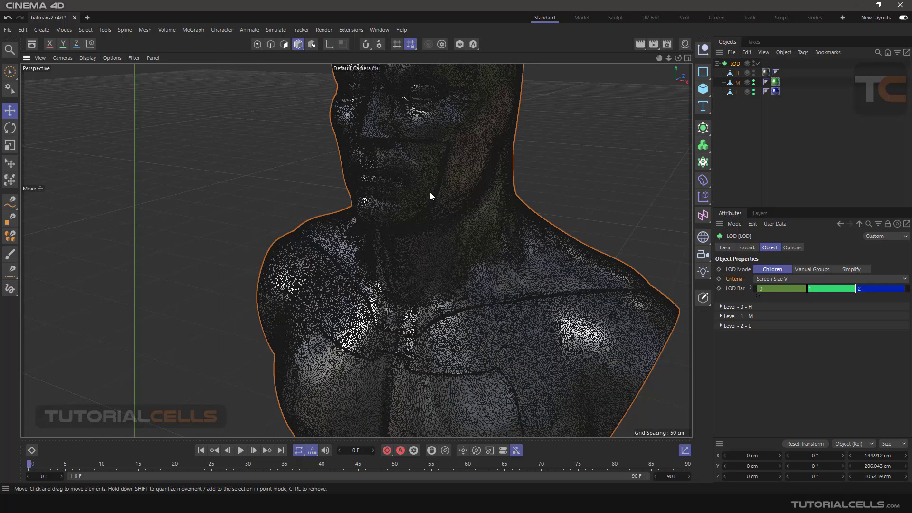
{"action": "scroll", "coordinate": [431, 195], "scroll_direction": "up", "scroll_amount": 3}
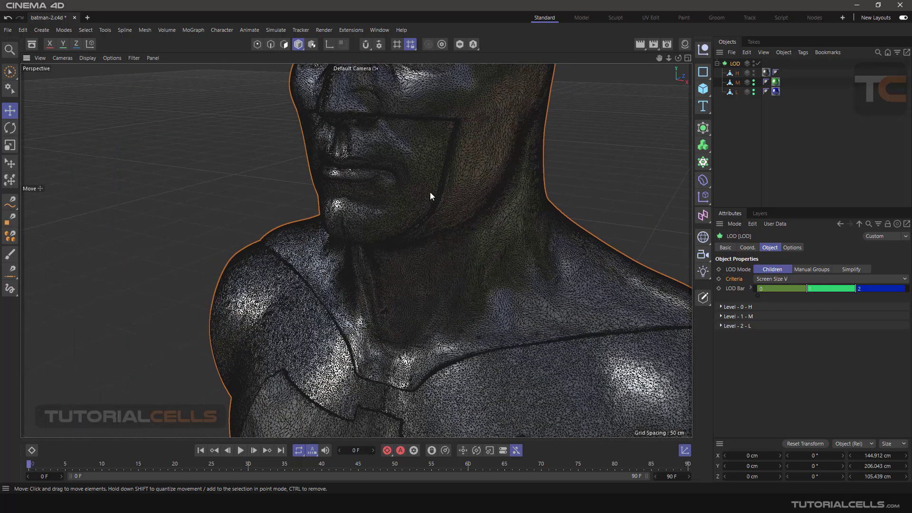
{"action": "scroll", "coordinate": [429, 191], "scroll_direction": "down", "scroll_amount": 6}
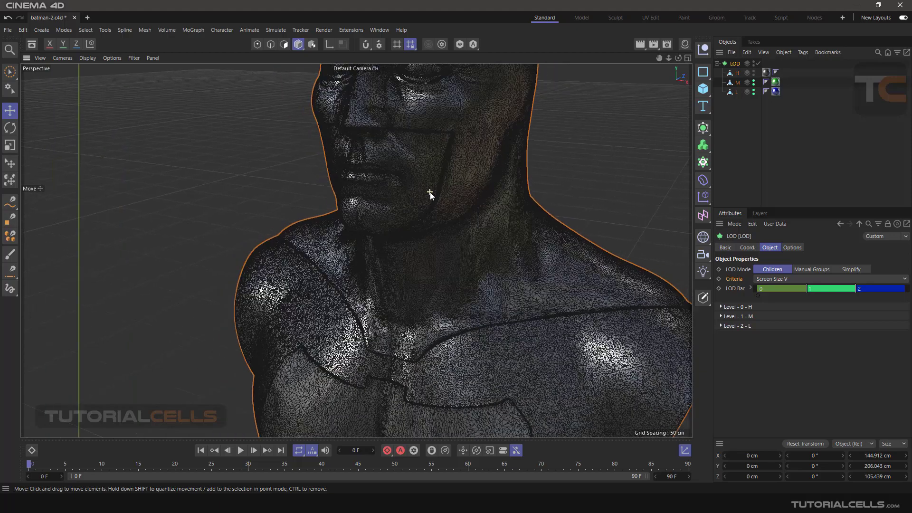
{"action": "scroll", "coordinate": [429, 191], "scroll_direction": "down", "scroll_amount": 8}
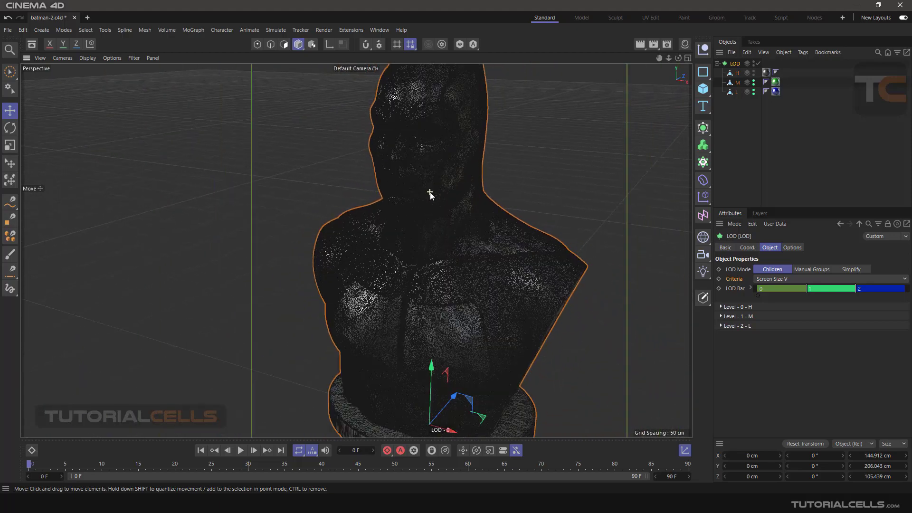
{"action": "scroll", "coordinate": [471, 209], "scroll_direction": "down", "scroll_amount": 6}
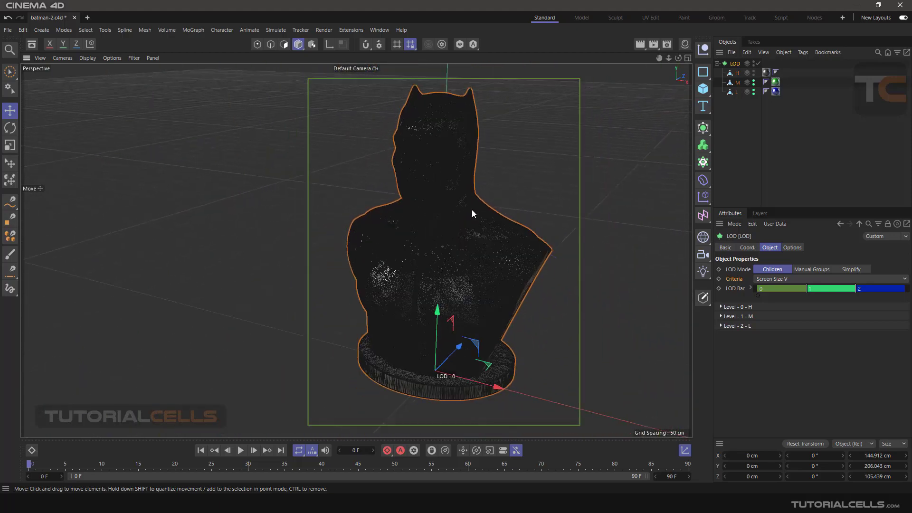
{"action": "scroll", "coordinate": [471, 210], "scroll_direction": "down", "scroll_amount": 3}
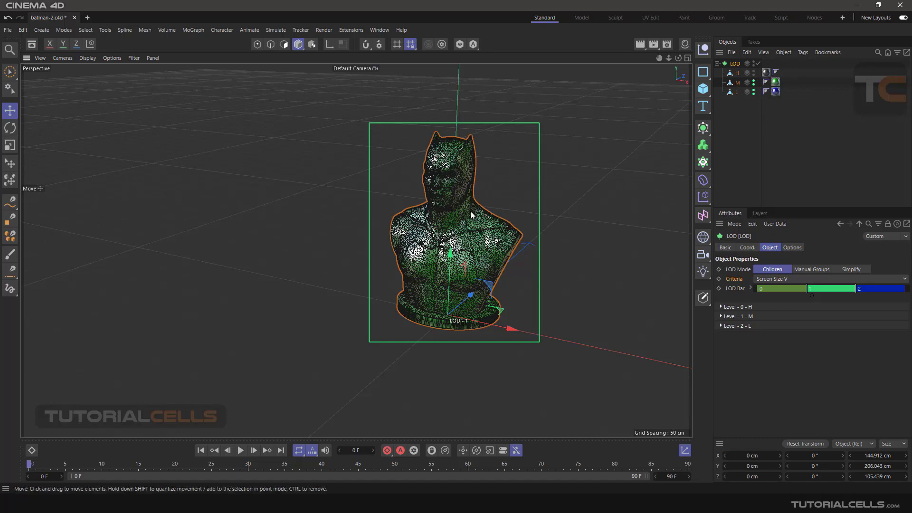
{"action": "scroll", "coordinate": [473, 219], "scroll_direction": "down", "scroll_amount": 1}
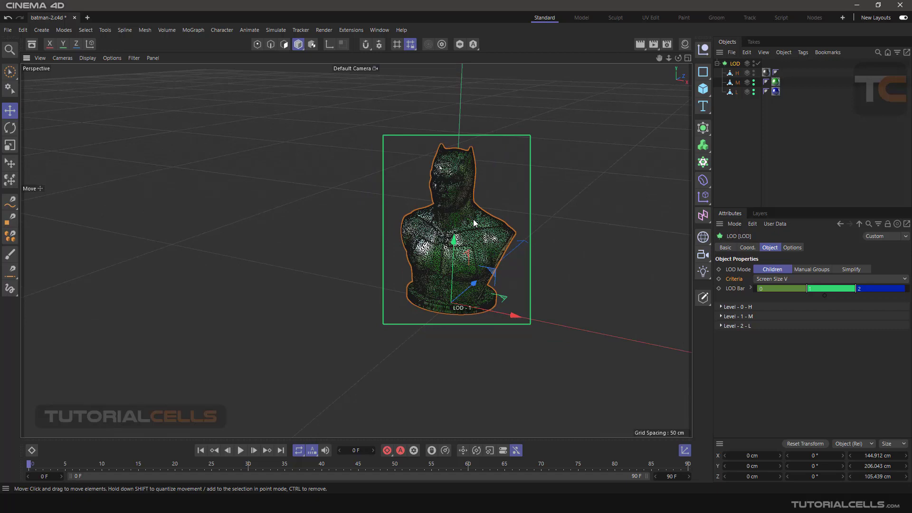
{"action": "scroll", "coordinate": [473, 218], "scroll_direction": "down", "scroll_amount": 3}
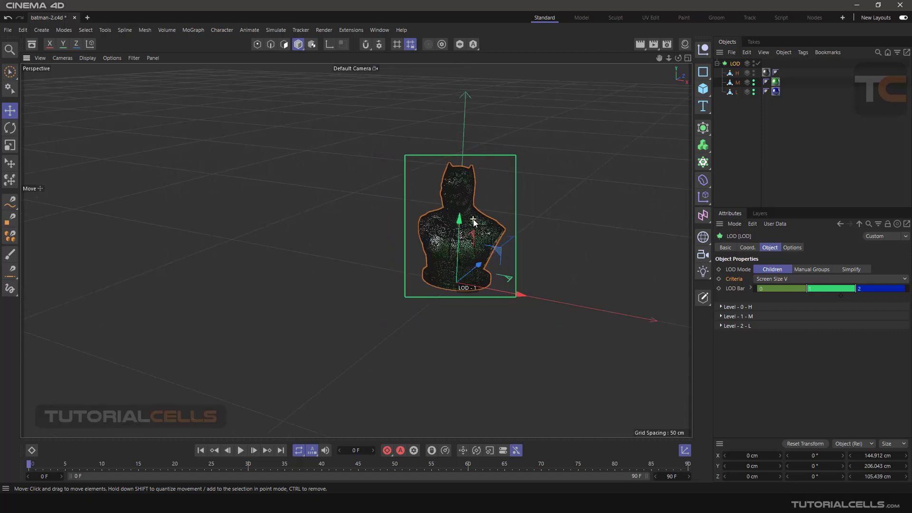
{"action": "scroll", "coordinate": [474, 221], "scroll_direction": "down", "scroll_amount": 2}
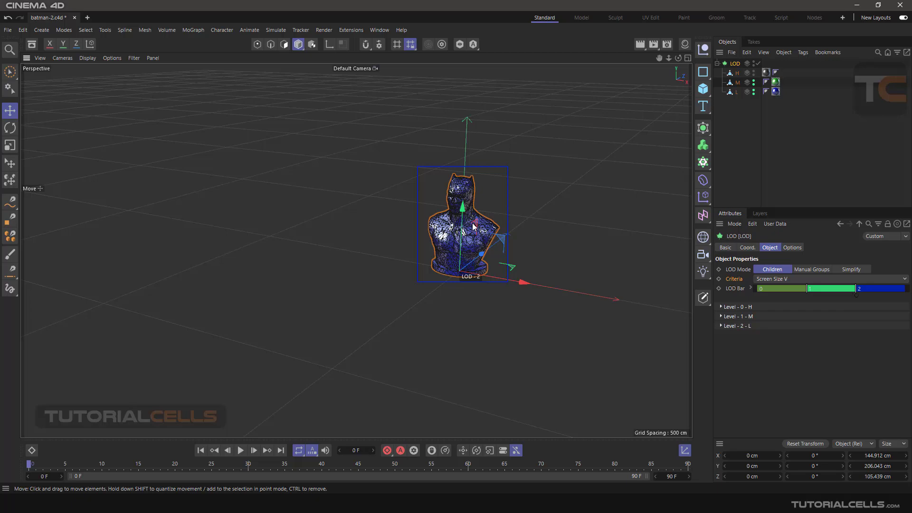
{"action": "scroll", "coordinate": [456, 244], "scroll_direction": "up", "scroll_amount": 5}
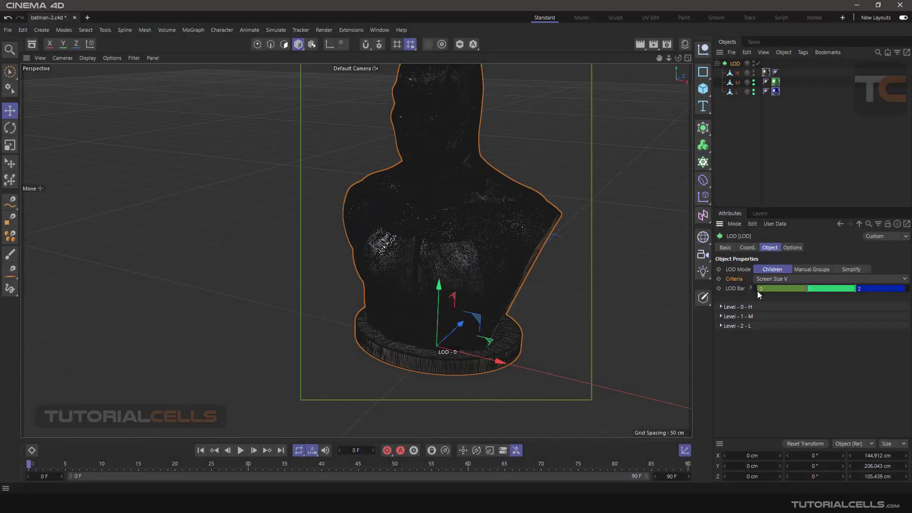
{"action": "mouse_move", "coordinate": [806, 289]}
- Set the viewport display to Gouraud Shading and check the switch from the H to the M mesh
{"action": "left_click", "coordinate": [87, 58]}
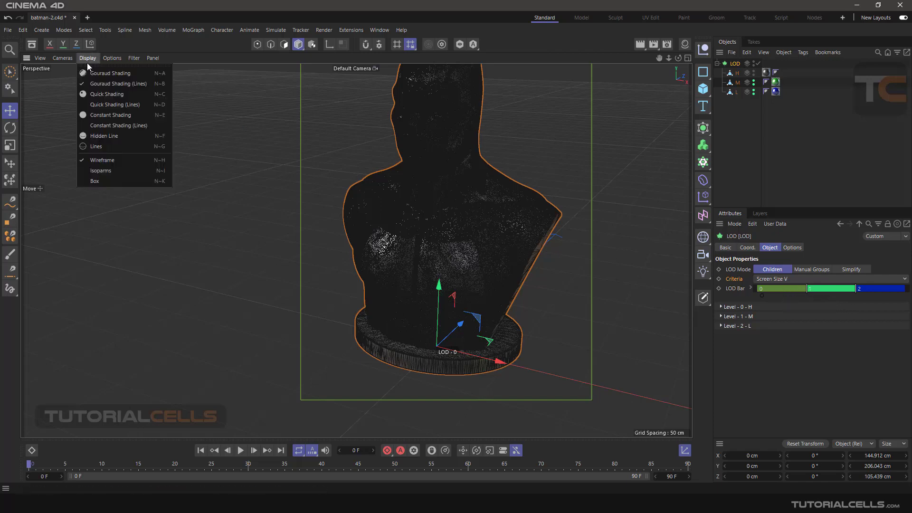
{"action": "left_click", "coordinate": [88, 73]}
{"action": "left_click_drag", "start_coordinate": [474, 233], "coordinate": [456, 252], "text": "alt"}
{"action": "scroll", "coordinate": [455, 248], "scroll_direction": "down", "scroll_amount": 4}
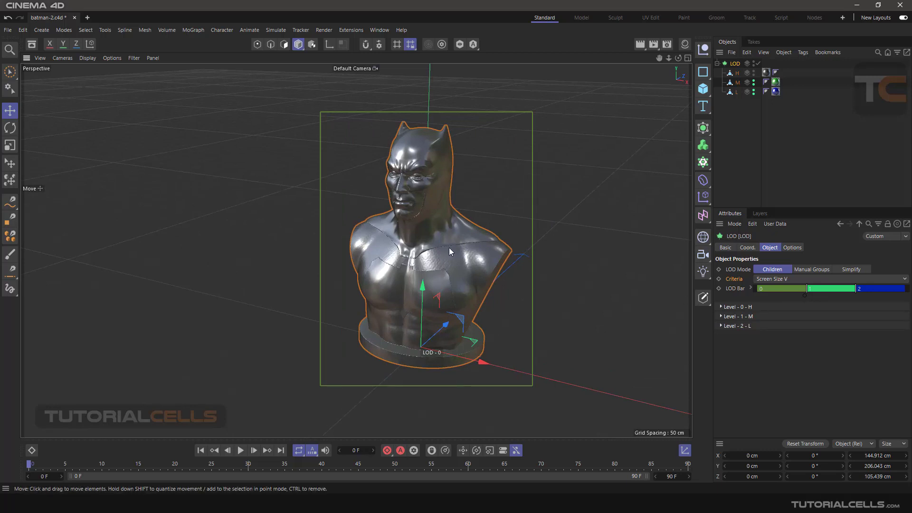
{"action": "scroll", "coordinate": [449, 247], "scroll_direction": "down", "scroll_amount": 3}
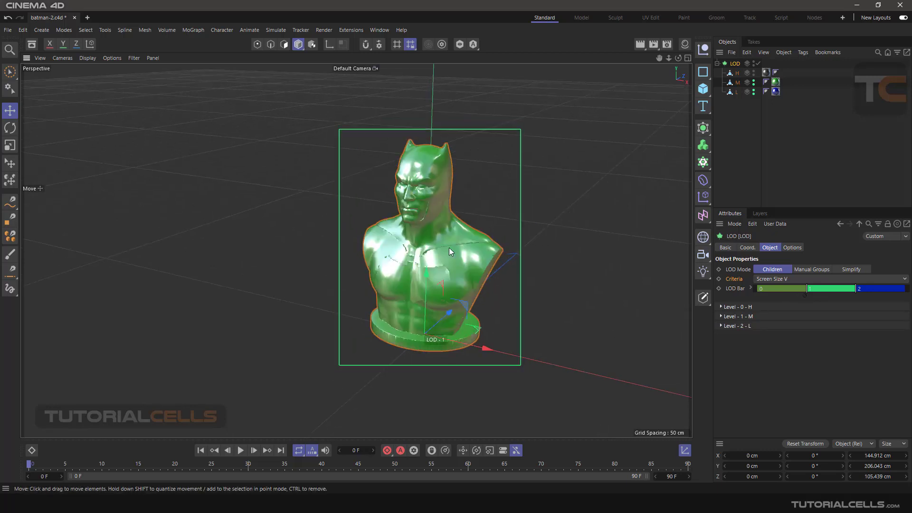
- Try a narrower Level 0 range on the LOD Bar and check when the H and M meshes swap
{"action": "mouse_move", "coordinate": [819, 290]}
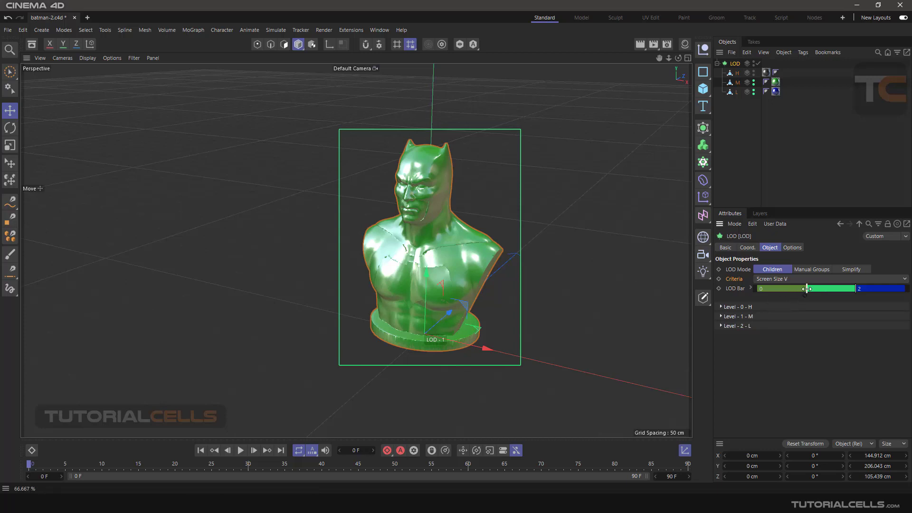
{"action": "left_click_drag", "start_coordinate": [807, 288], "coordinate": [784, 289]}
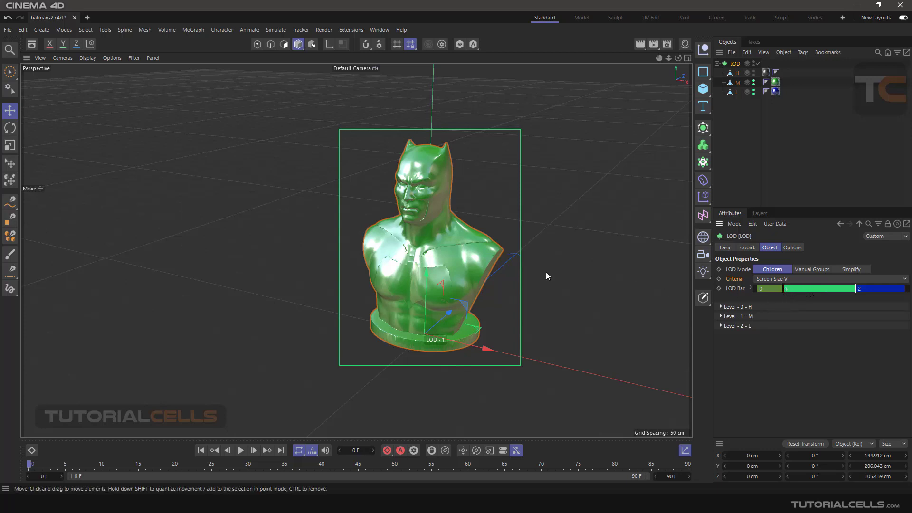
{"action": "scroll", "coordinate": [434, 248], "scroll_direction": "up", "scroll_amount": 5}
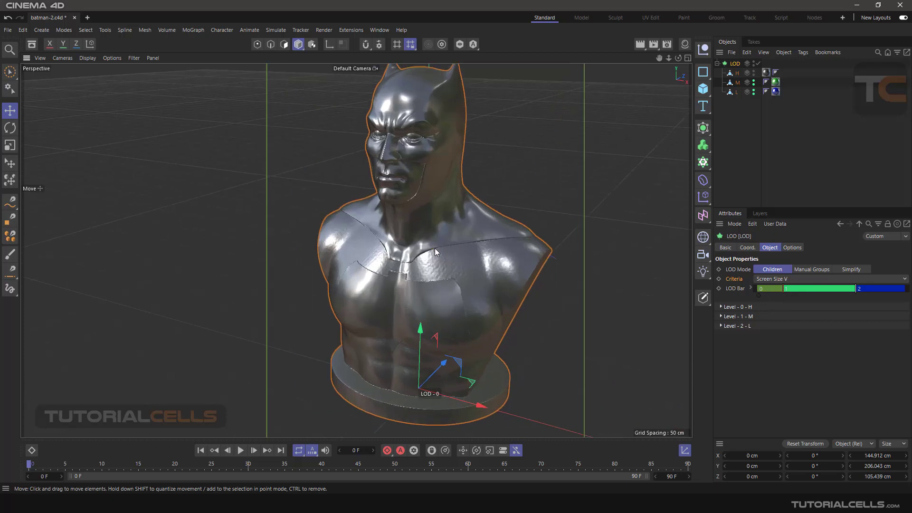
{"action": "scroll", "coordinate": [435, 248], "scroll_direction": "down", "scroll_amount": 2}
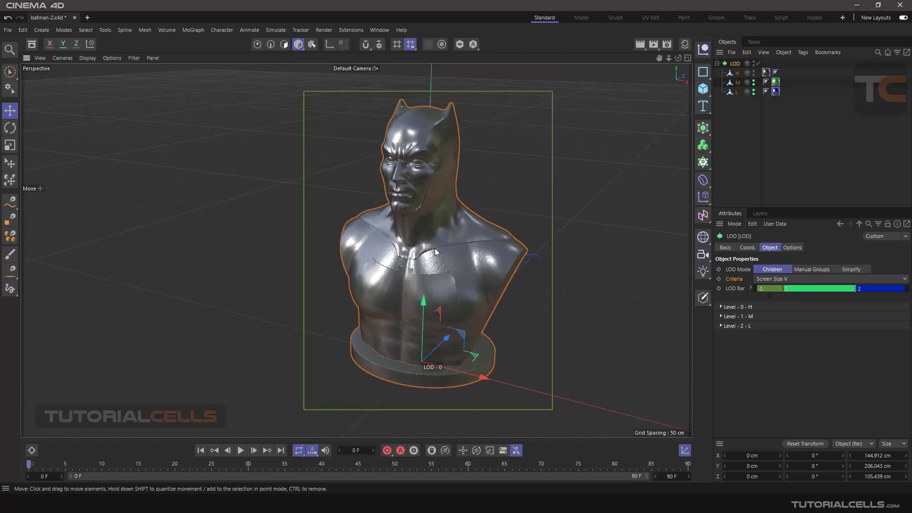
{"action": "scroll", "coordinate": [435, 248], "scroll_direction": "down", "scroll_amount": 1}
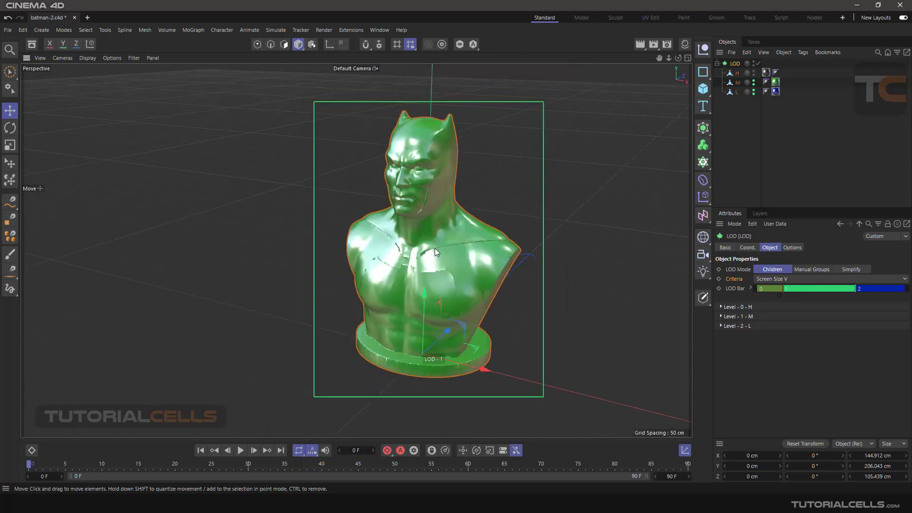
{"action": "scroll", "coordinate": [435, 247], "scroll_direction": "up", "scroll_amount": 2}
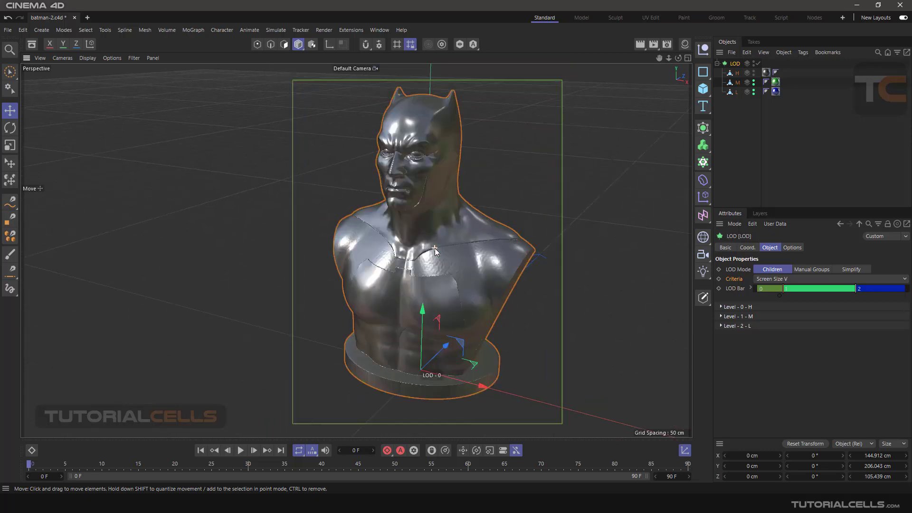
- Set the Level 0 to Level 1 boundary on the LOD Bar to about 61% and check the mesh switching
{"action": "left_click_drag", "start_coordinate": [783, 292], "coordinate": [815, 291]}
{"action": "scroll", "coordinate": [520, 291], "scroll_direction": "down", "scroll_amount": 3}
{"action": "scroll", "coordinate": [521, 291], "scroll_direction": "down", "scroll_amount": 3}
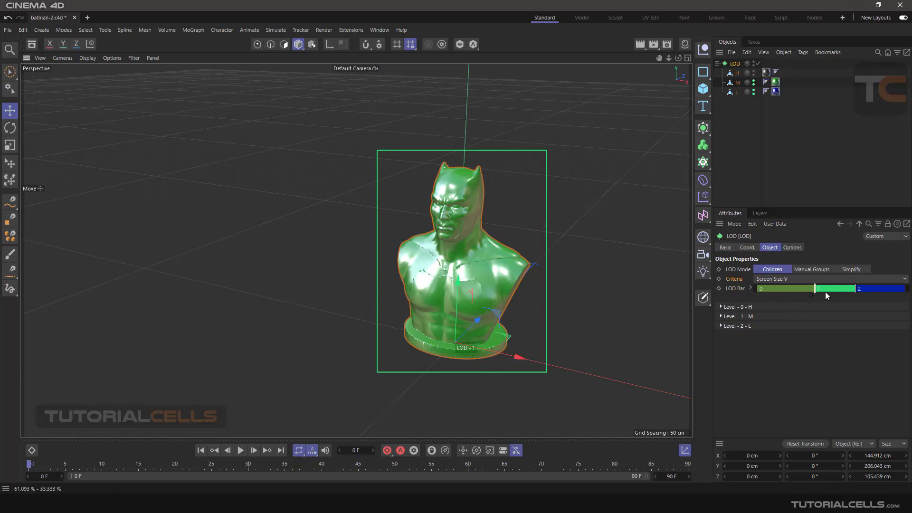
{"action": "middle_click_drag", "start_coordinate": [508, 258], "coordinate": [449, 249], "text": "alt"}
{"action": "scroll", "coordinate": [446, 247], "scroll_direction": "down", "scroll_amount": 5}
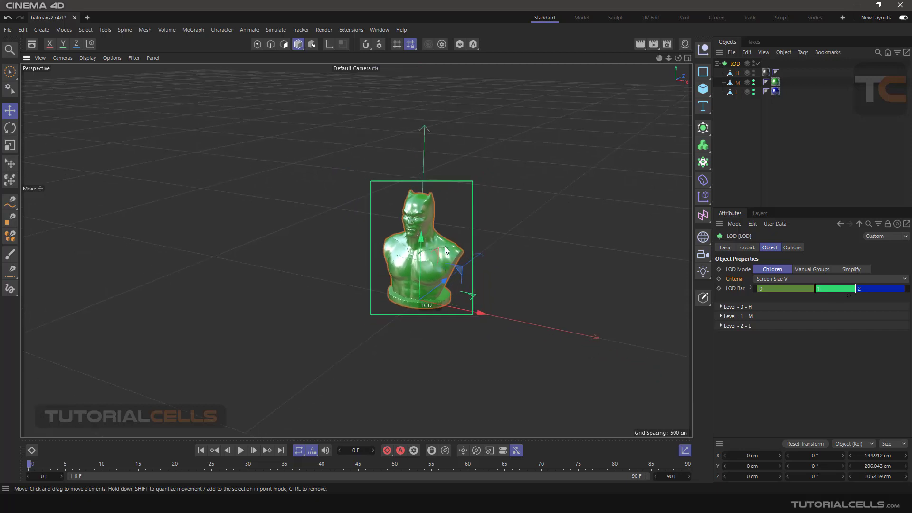
{"action": "scroll", "coordinate": [446, 249], "scroll_direction": "down", "scroll_amount": 2}
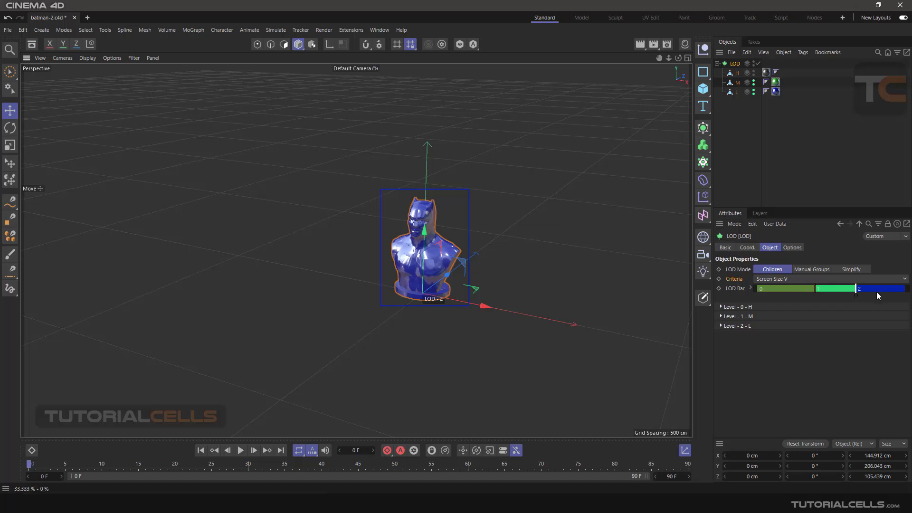
- Widen Level 2's range slightly on the LOD Bar and expand the Level 0 - H settings
{"action": "left_click_drag", "start_coordinate": [856, 291], "coordinate": [852, 291]}
{"action": "left_click", "coordinate": [722, 307]}
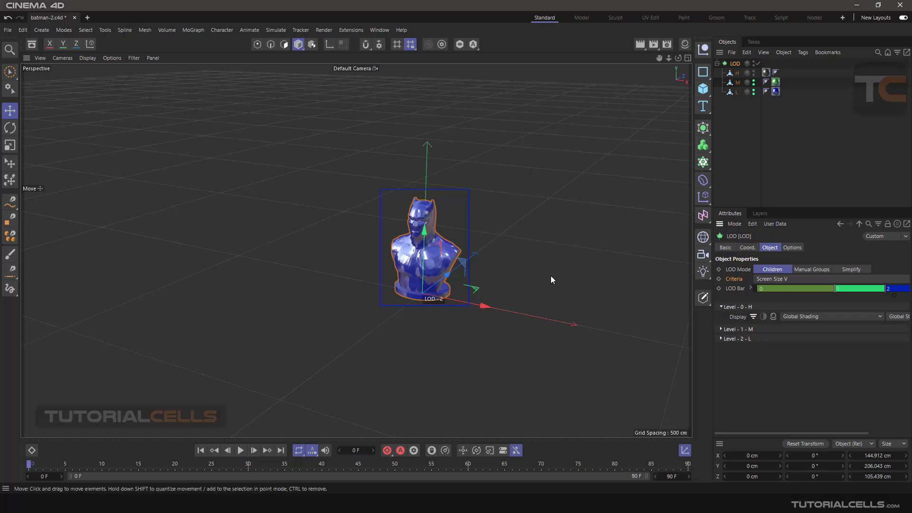
{"action": "scroll", "coordinate": [458, 270], "scroll_direction": "up", "scroll_amount": 5}
{"action": "scroll", "coordinate": [459, 273], "scroll_direction": "down", "scroll_amount": 4}
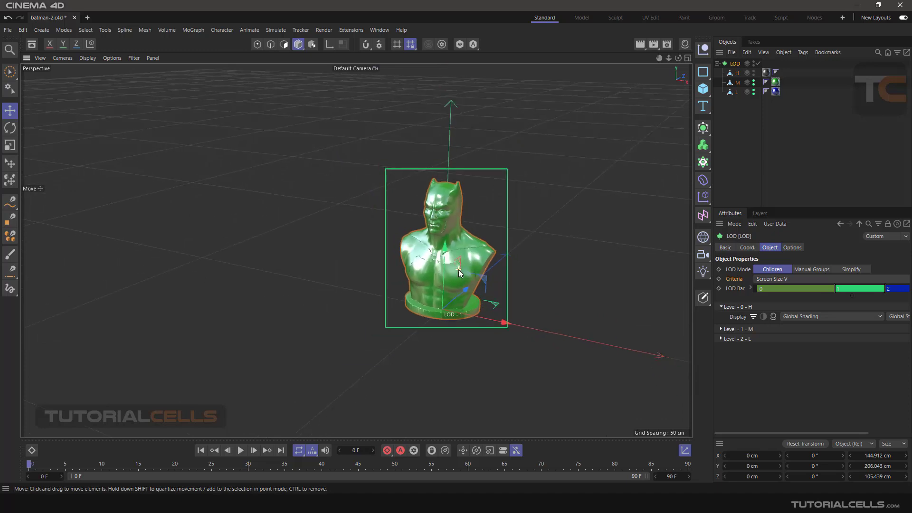
{"action": "scroll", "coordinate": [459, 273], "scroll_direction": "up", "scroll_amount": 3}
{"action": "scroll", "coordinate": [459, 272], "scroll_direction": "down", "scroll_amount": 2}
{"action": "scroll", "coordinate": [460, 272], "scroll_direction": "down", "scroll_amount": 2}
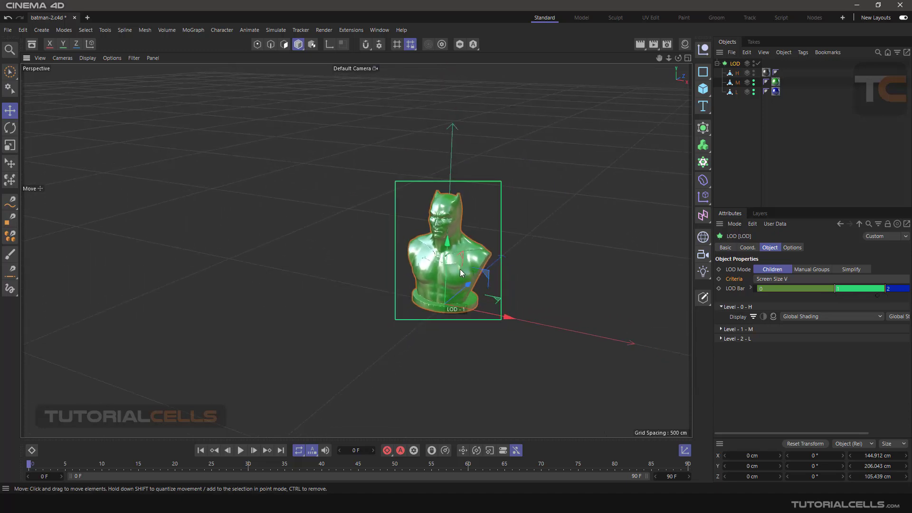
{"action": "scroll", "coordinate": [455, 282], "scroll_direction": "up", "scroll_amount": 3}
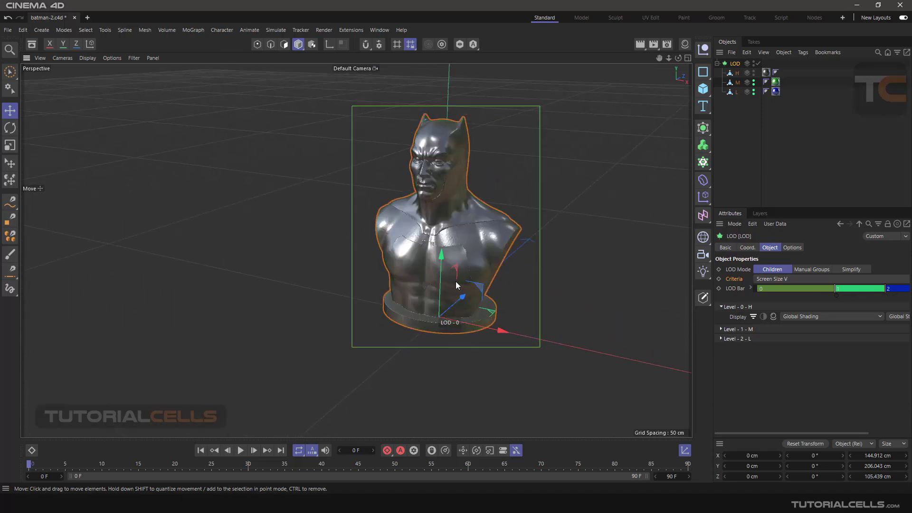
- Examine the display toggles and shading options of Level 0 - H, keeping Global Shading
{"action": "left_click", "coordinate": [753, 317]}
{"action": "left_click", "coordinate": [753, 316]}
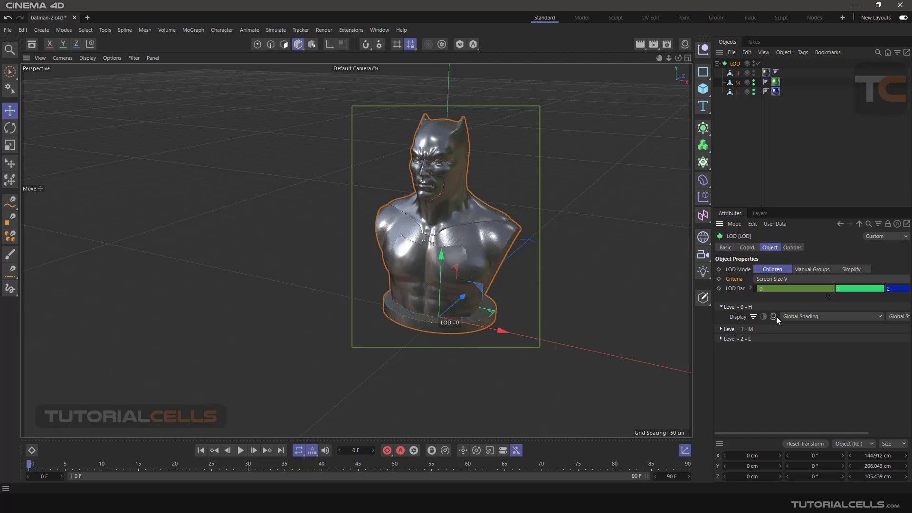
{"action": "left_click", "coordinate": [774, 316]}
{"action": "left_click", "coordinate": [774, 316]}
{"action": "left_click", "coordinate": [787, 317]}
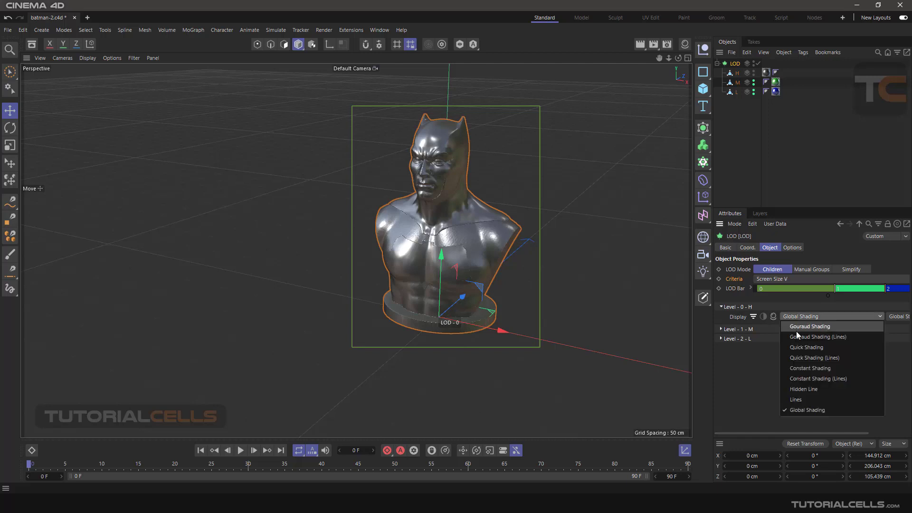
{"action": "left_click", "coordinate": [748, 392]}
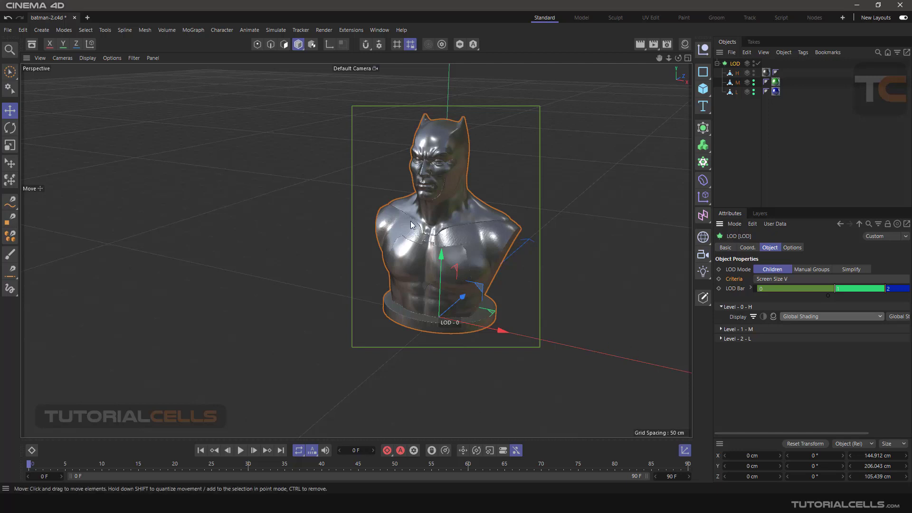
- Compare the viewport's Gouraud Shading with and without lines, and settle on Gouraud Shading (Lines)
{"action": "left_click", "coordinate": [88, 58]}
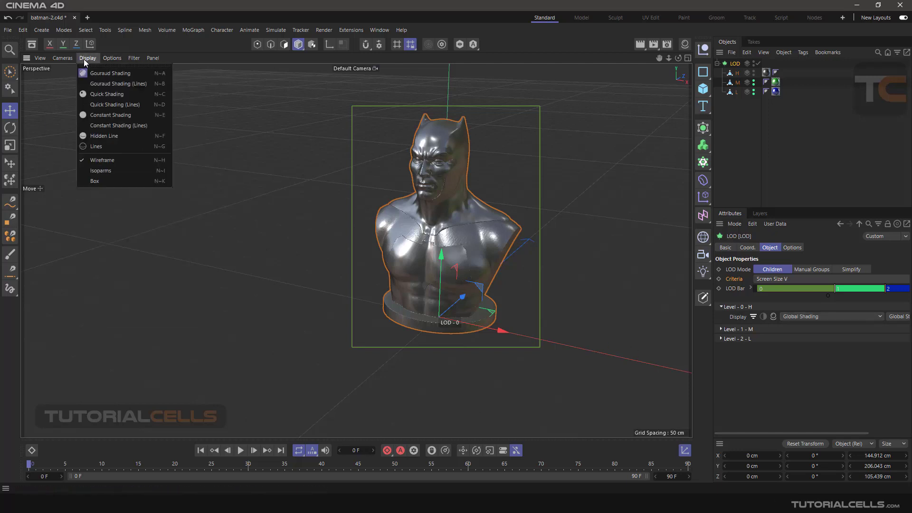
{"action": "left_click", "coordinate": [99, 84]}
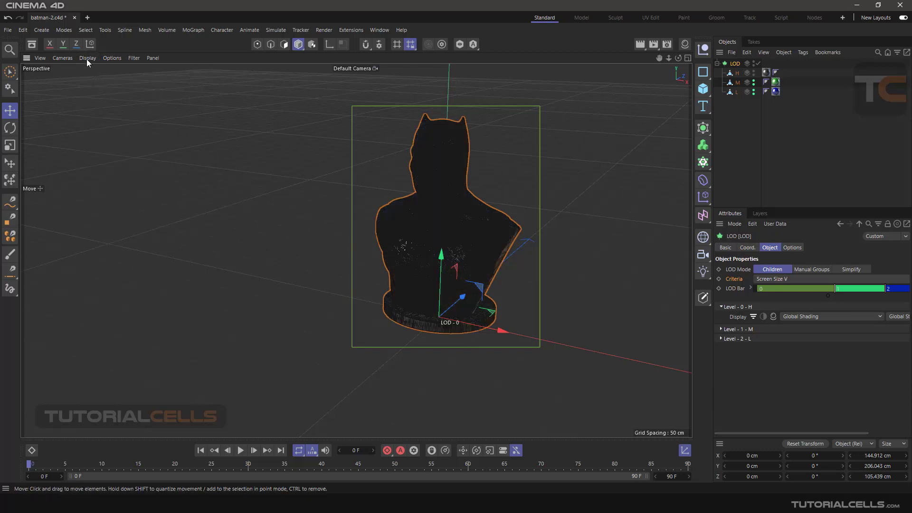
{"action": "left_click", "coordinate": [87, 59]}
{"action": "left_click", "coordinate": [97, 72]}
{"action": "left_click", "coordinate": [84, 59]}
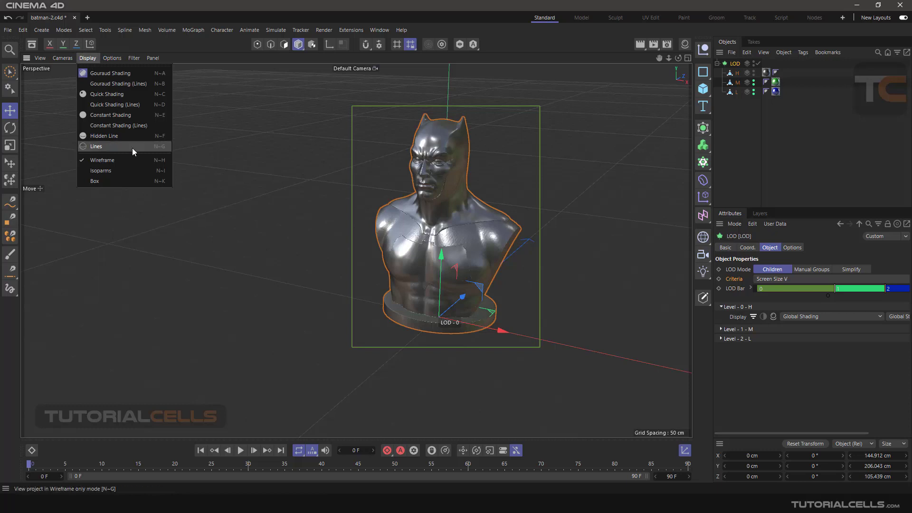
{"action": "left_click", "coordinate": [206, 207]}
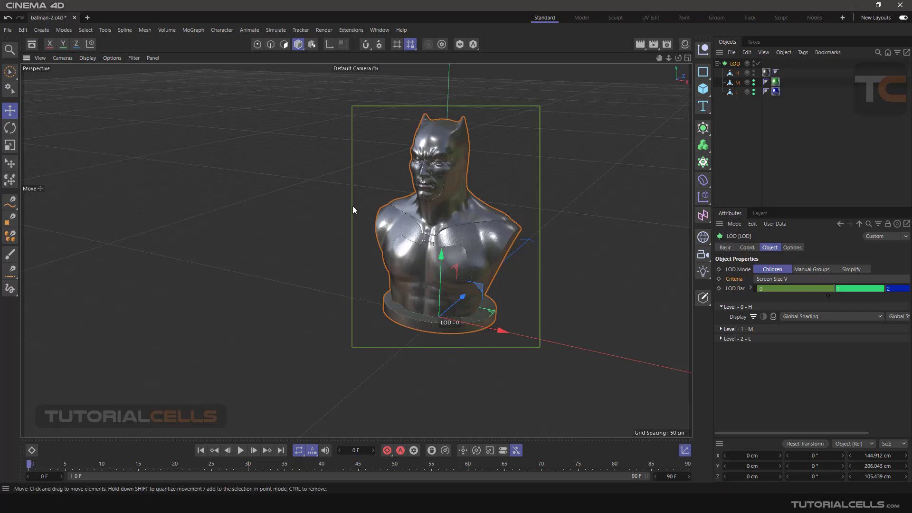
{"action": "left_click", "coordinate": [87, 58]}
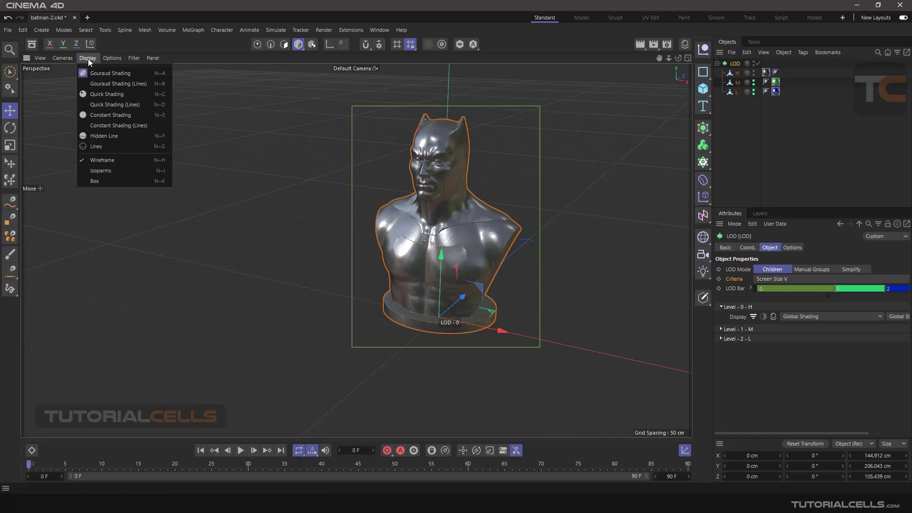
{"action": "left_click", "coordinate": [97, 84]}
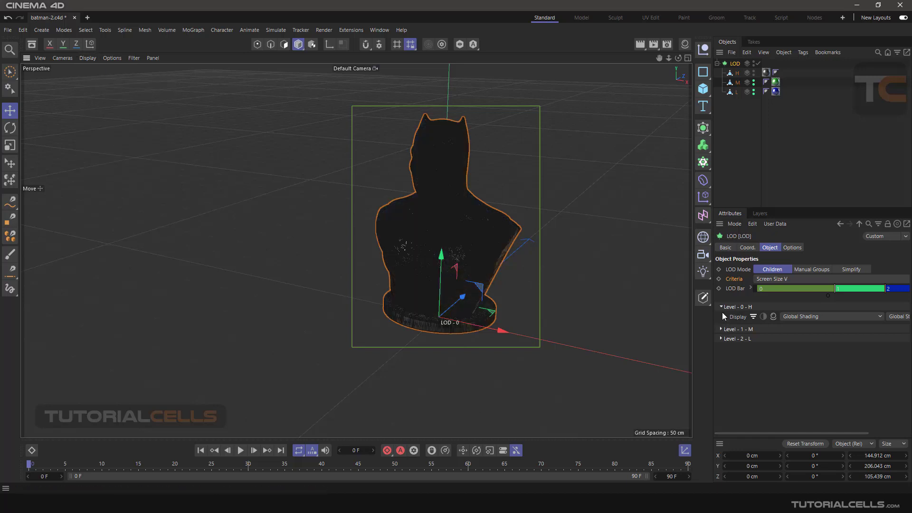
- Try Gouraud Shading as the Level 0 - H display mode and return it to Global Shading
{"action": "left_click", "coordinate": [802, 318]}
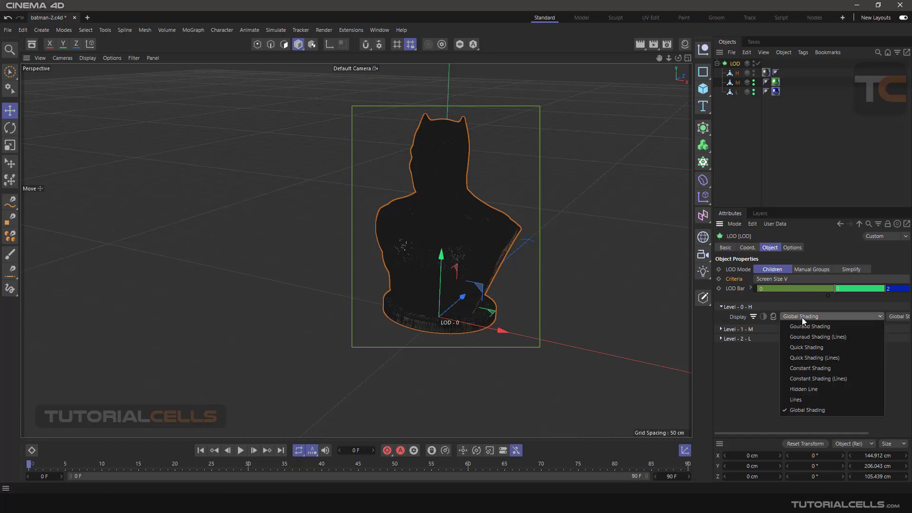
{"action": "left_click", "coordinate": [809, 326]}
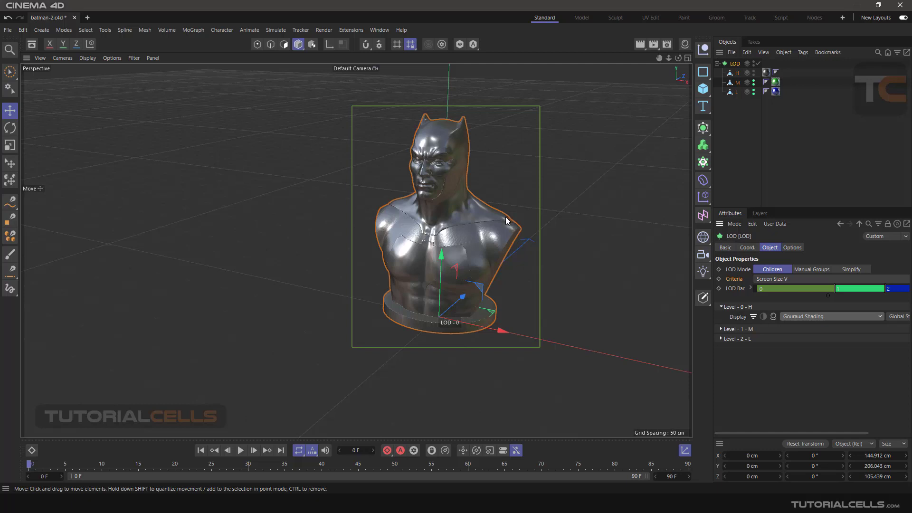
{"action": "left_click", "coordinate": [792, 316]}
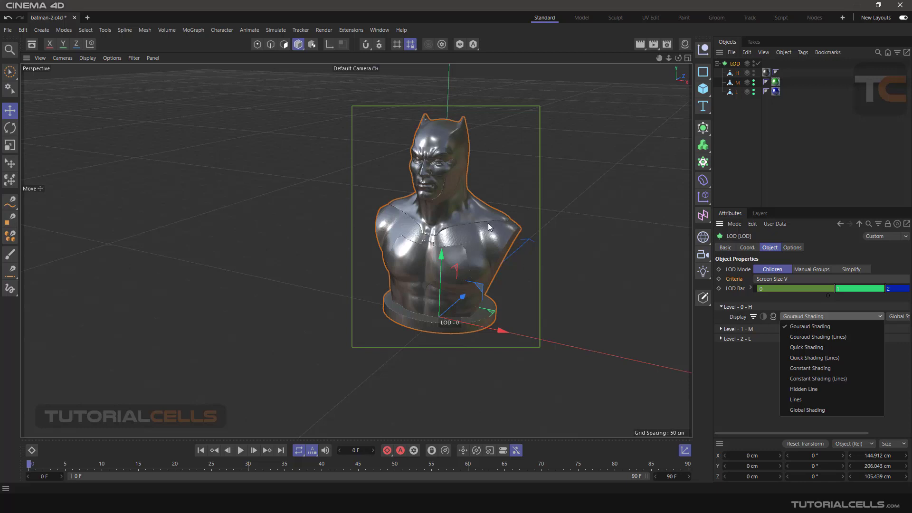
{"action": "left_click", "coordinate": [794, 410]}
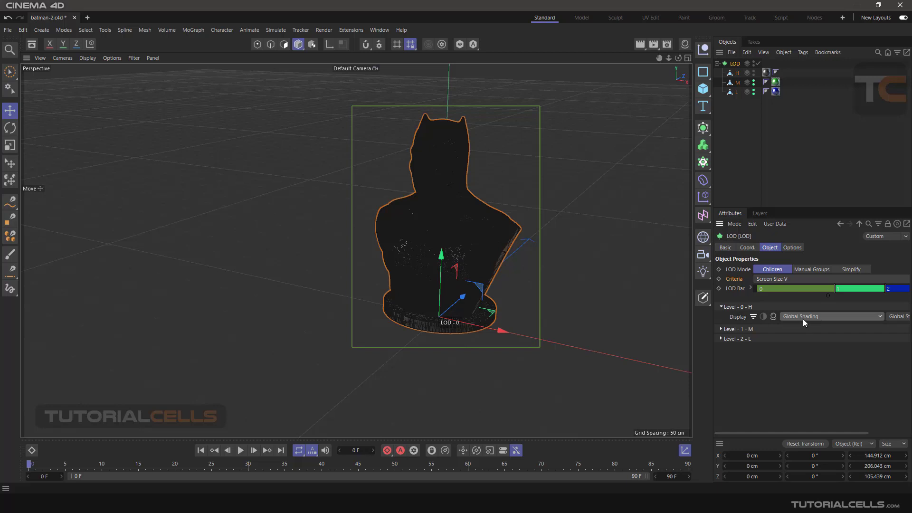
- Widen the object attributes area and list the display style options of Level 0 - H
{"action": "left_click", "coordinate": [88, 59]}
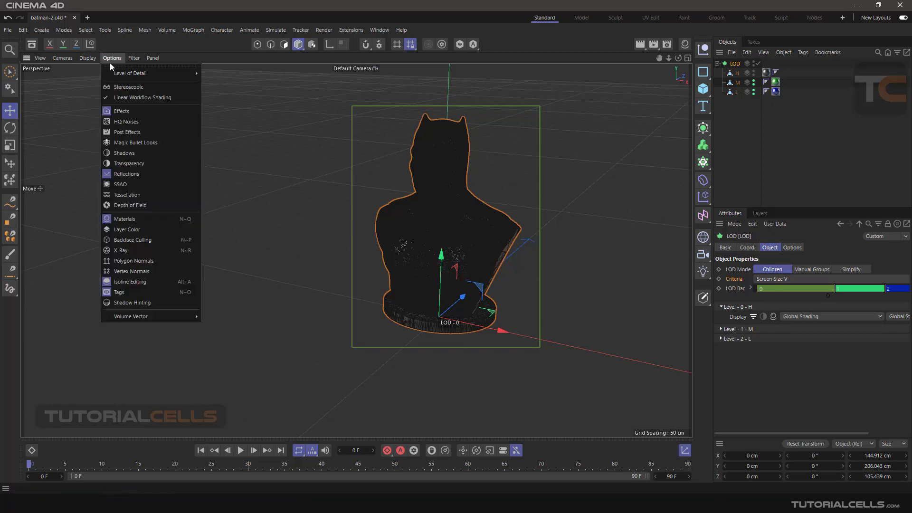
{"action": "left_click", "coordinate": [295, 166]}
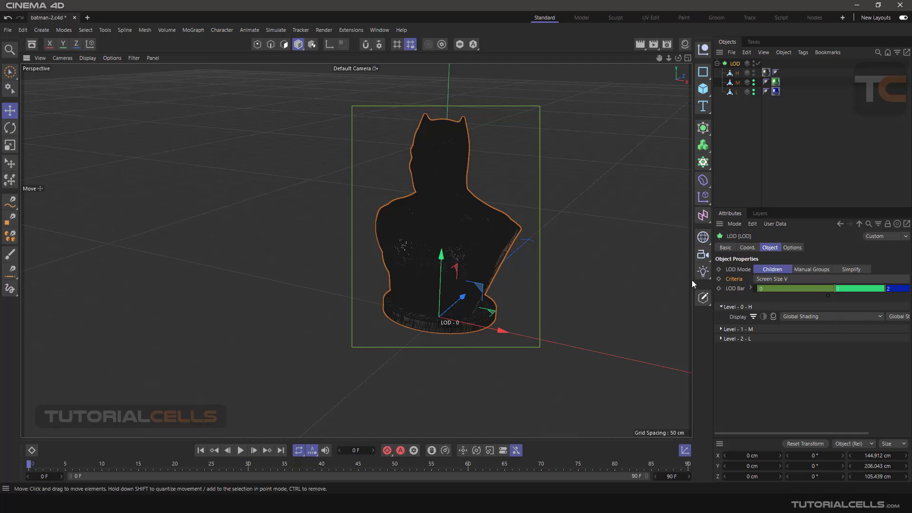
{"action": "left_click_drag", "start_coordinate": [712, 282], "coordinate": [656, 280]}
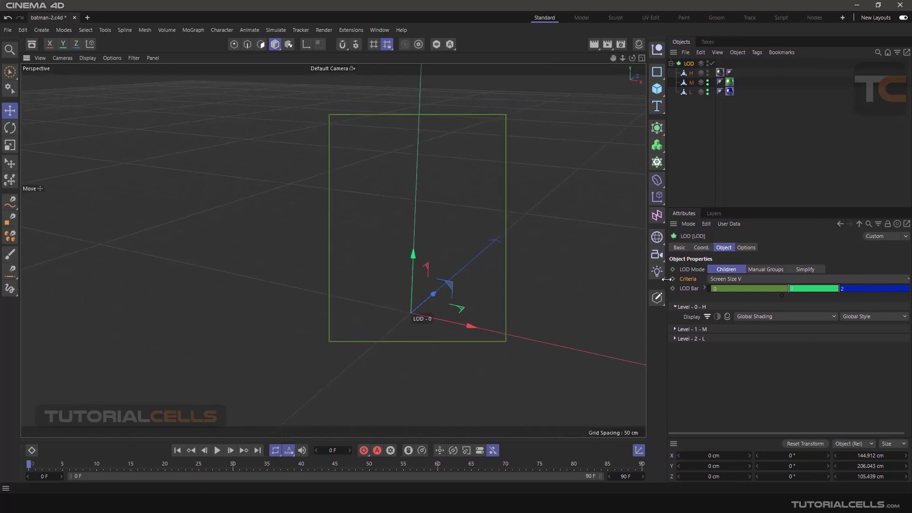
{"action": "left_click", "coordinate": [862, 317]}
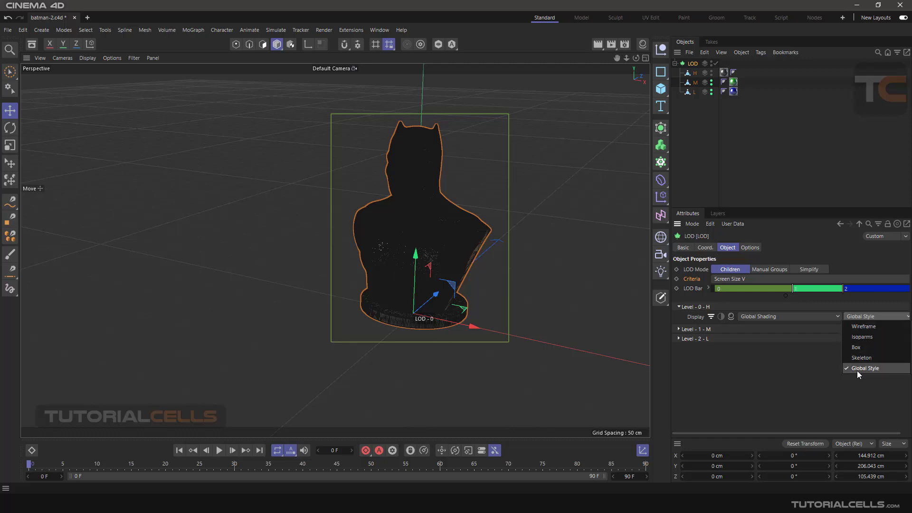
- Add a Display tag to mesh L, enable its shading mode override to compare the options, and delete the tag
{"action": "left_click", "coordinate": [687, 91]}
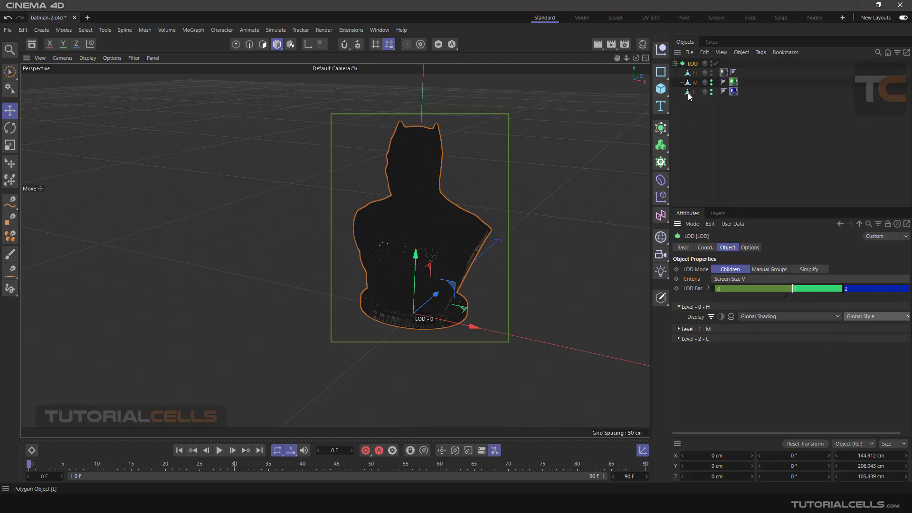
{"action": "right_click", "coordinate": [688, 93]}
{"action": "mouse_move", "coordinate": [710, 140]}
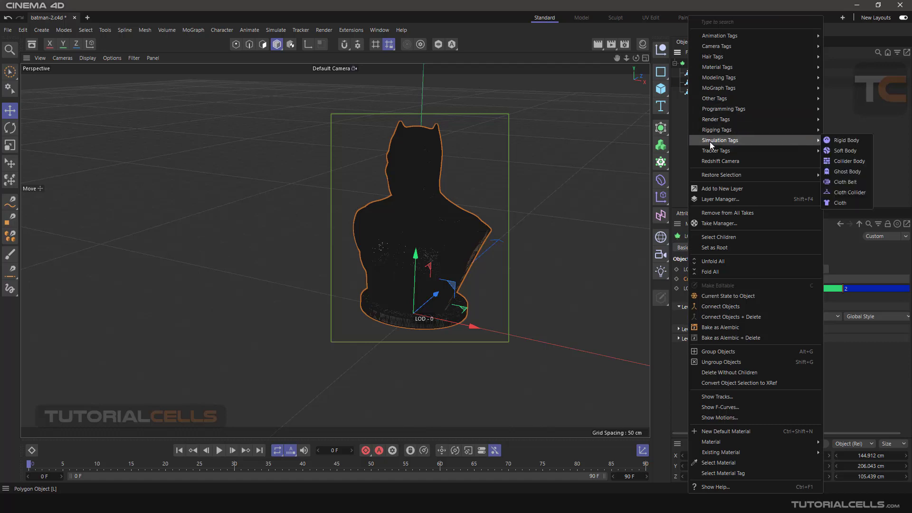
{"action": "mouse_move", "coordinate": [711, 119]}
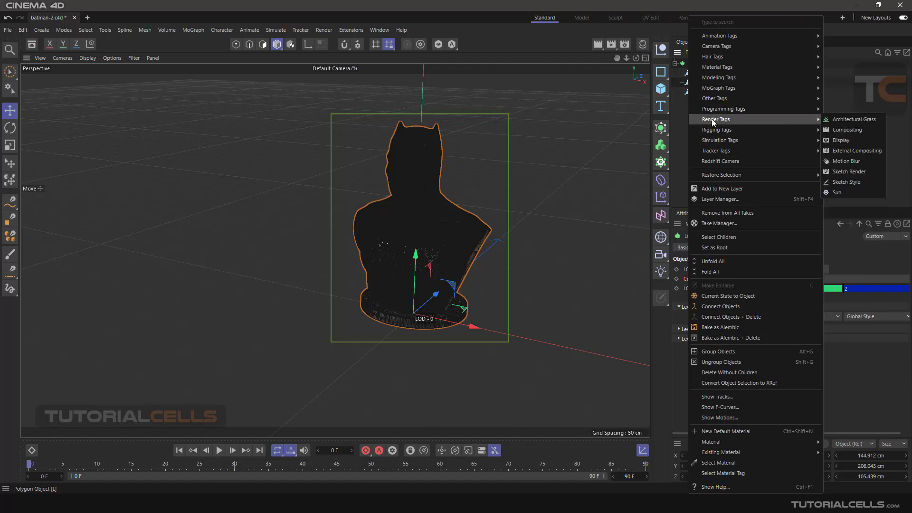
{"action": "left_click", "coordinate": [842, 140]}
{"action": "left_click", "coordinate": [697, 269]}
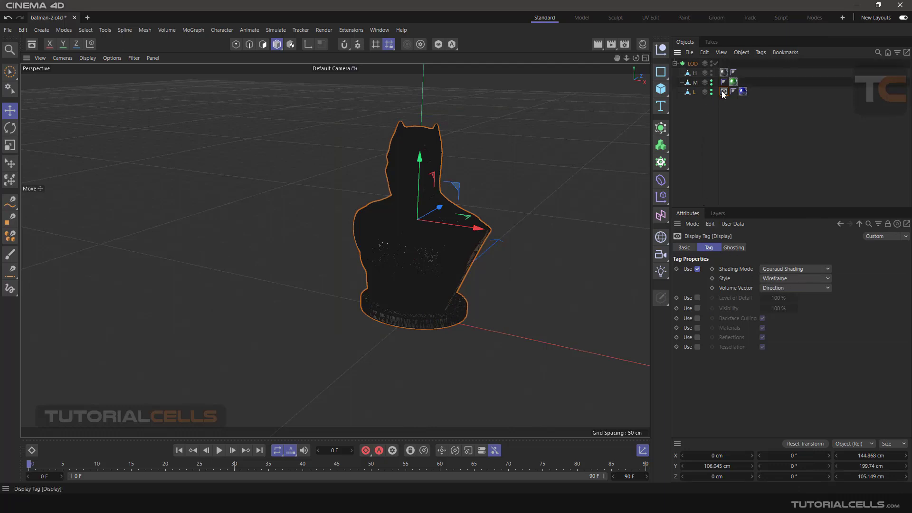
{"action": "key", "text": "Delete"}
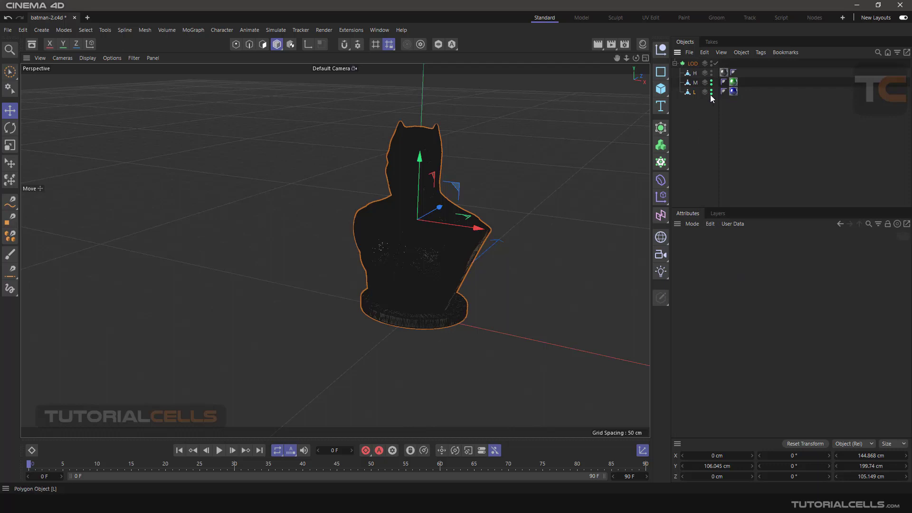
- Try the Wireframe and Box display styles on Level 0 - H of the LOD generator and restore Global Style
{"action": "left_click", "coordinate": [693, 63]}
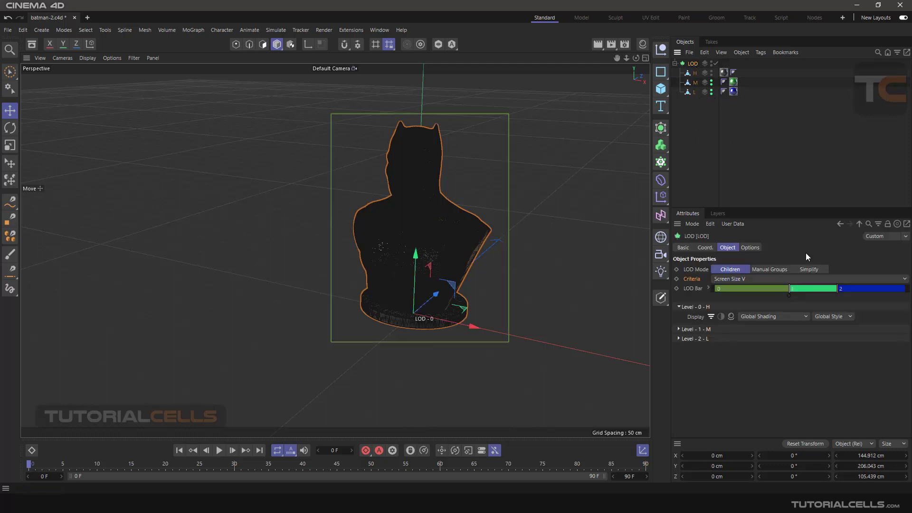
{"action": "left_click", "coordinate": [834, 315]}
{"action": "left_click", "coordinate": [837, 327]}
{"action": "left_click", "coordinate": [834, 317]}
{"action": "left_click", "coordinate": [835, 347]}
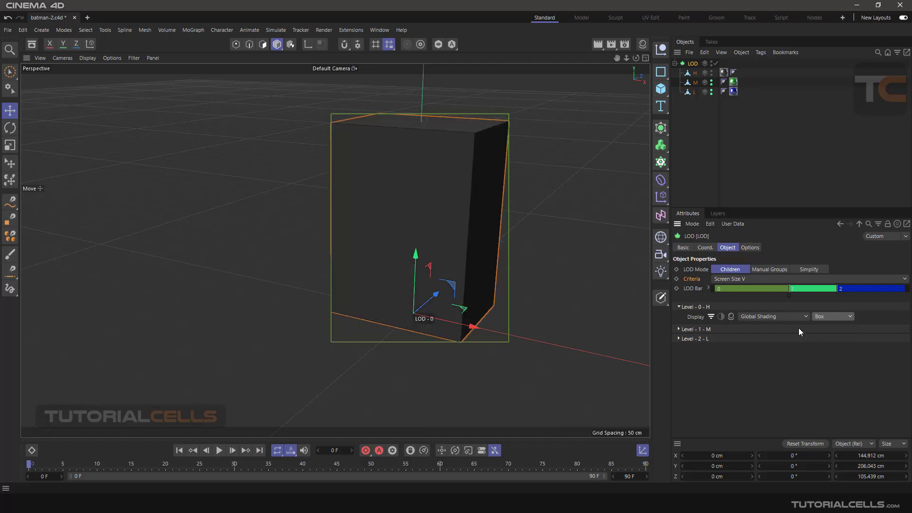
{"action": "left_click", "coordinate": [827, 318]}
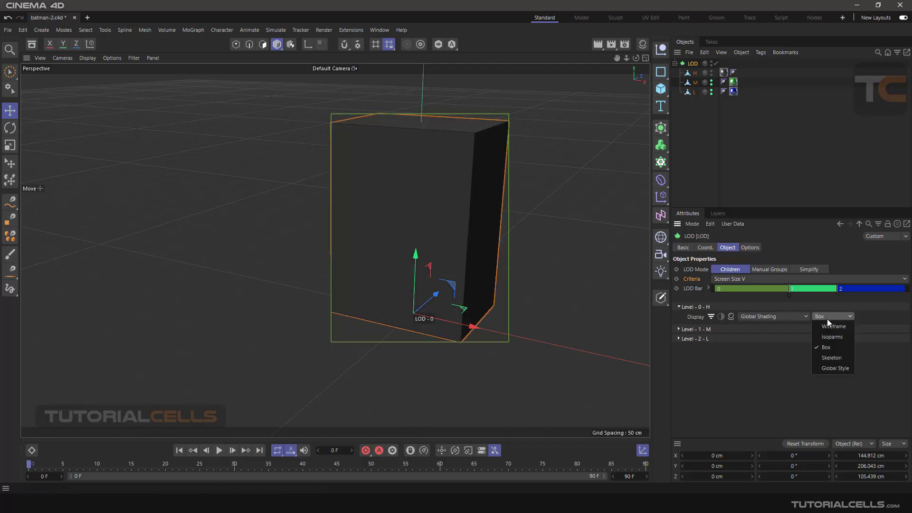
{"action": "left_click", "coordinate": [836, 369]}
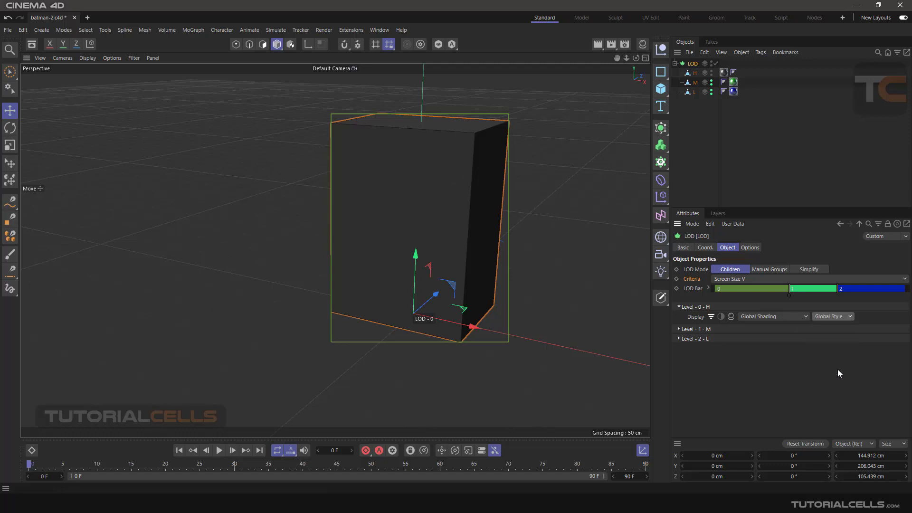
- Set the viewport display to Gouraud Shading and collapse the Level 0 - H settings
{"action": "left_click", "coordinate": [87, 58]}
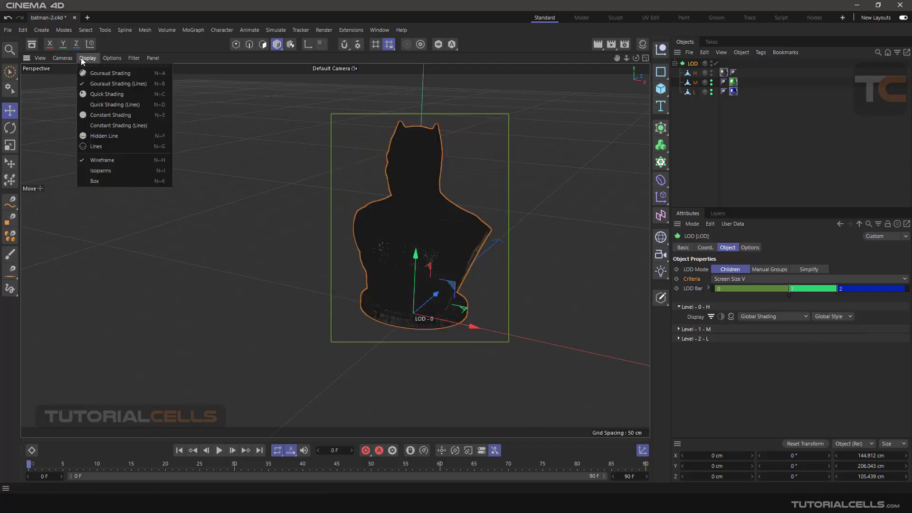
{"action": "left_click", "coordinate": [88, 73]}
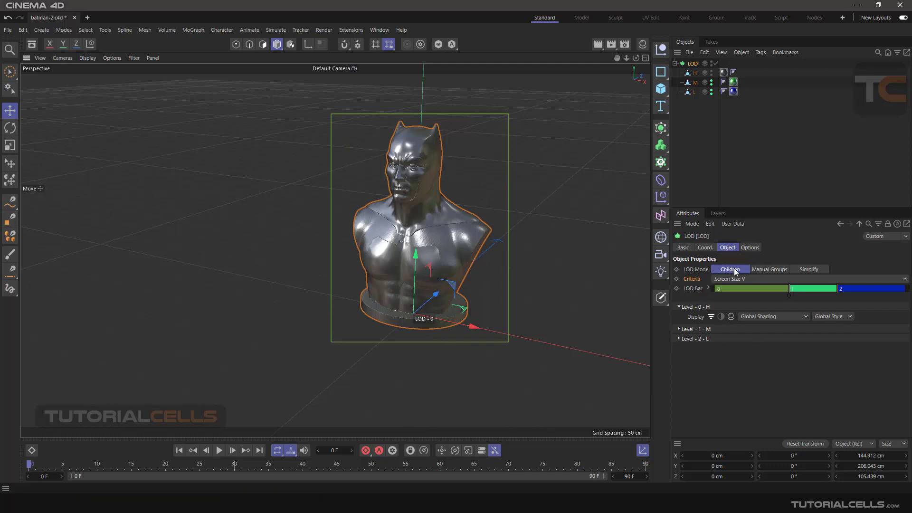
{"action": "left_click", "coordinate": [679, 307]}
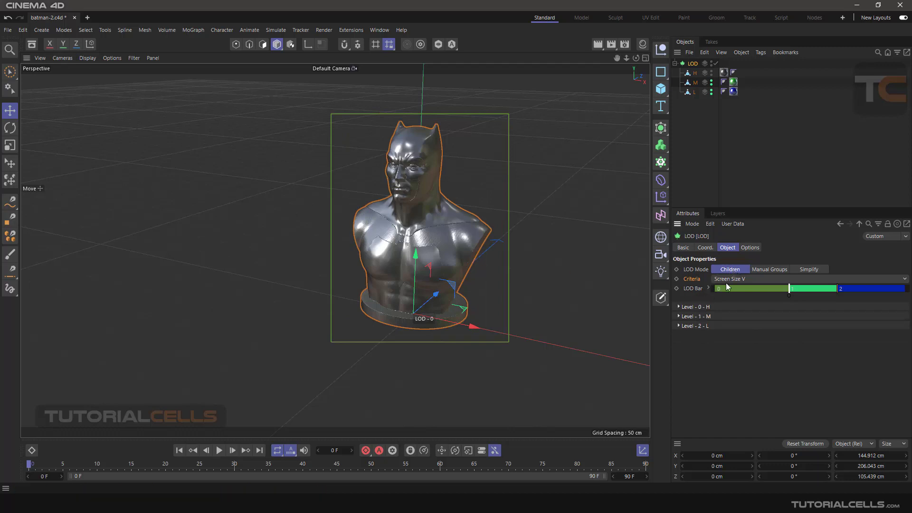
- Look at the Manual Groups mode's Level 0 object list and switch the LOD Mode to Simplify
{"action": "left_click", "coordinate": [768, 269]}
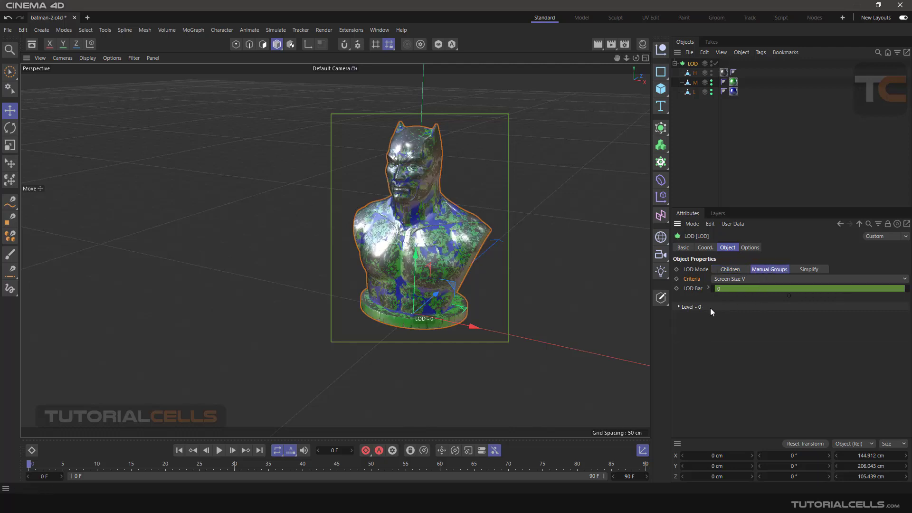
{"action": "left_click", "coordinate": [678, 307]}
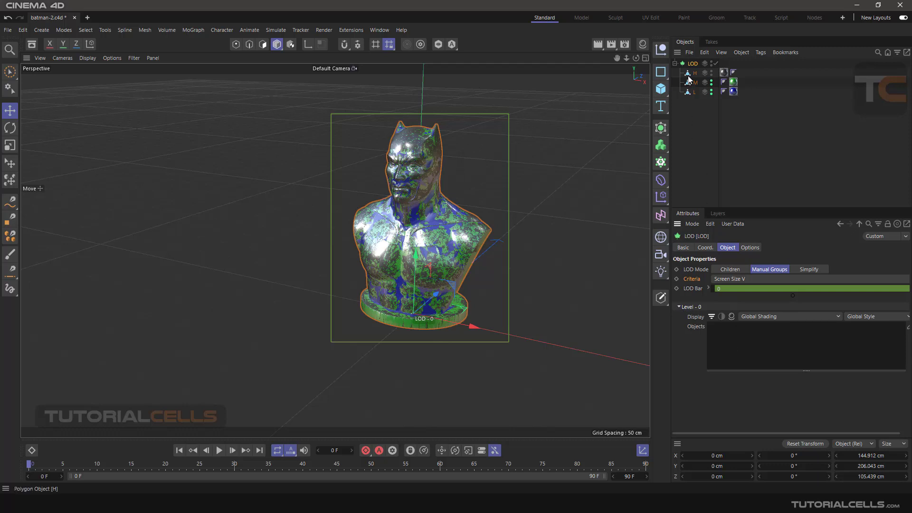
{"action": "left_click", "coordinate": [727, 269]}
{"action": "left_click", "coordinate": [811, 270]}
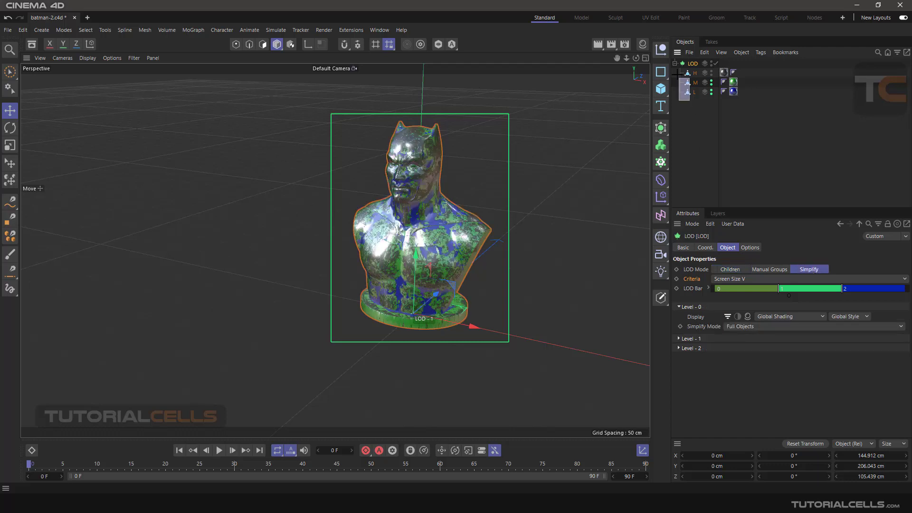
- Move meshes H, M and L out of the LOD generator and delete the generator
{"action": "left_click_drag", "start_coordinate": [689, 107], "coordinate": [672, 66]}
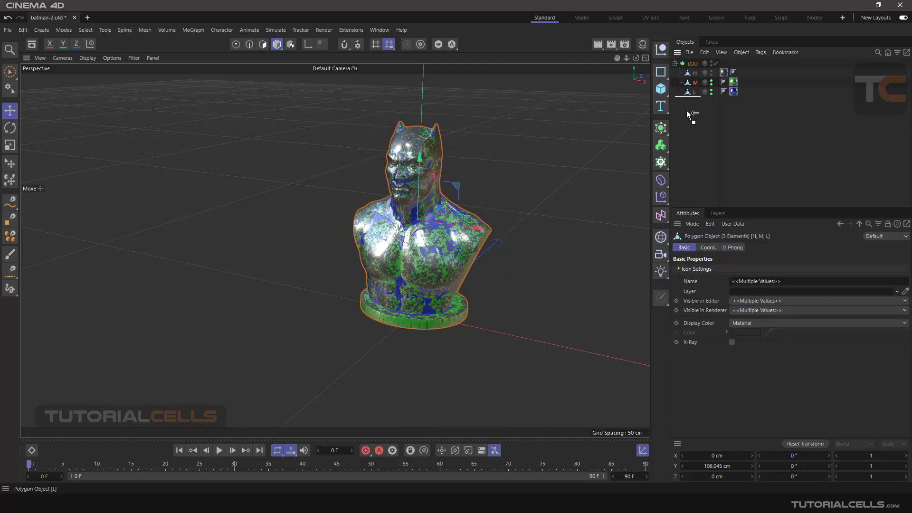
{"action": "left_click_drag", "start_coordinate": [689, 114], "coordinate": [691, 114]}
{"action": "left_click", "coordinate": [691, 65]}
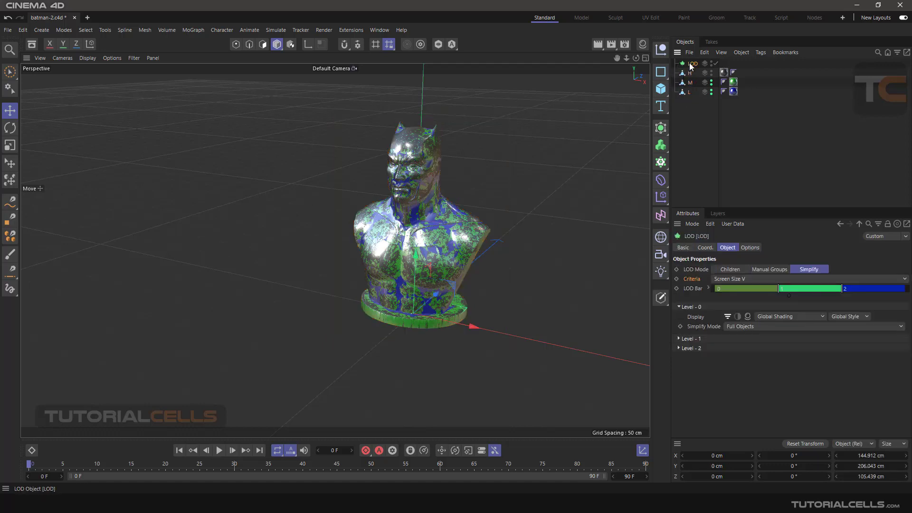
{"action": "key", "text": "Delete"}
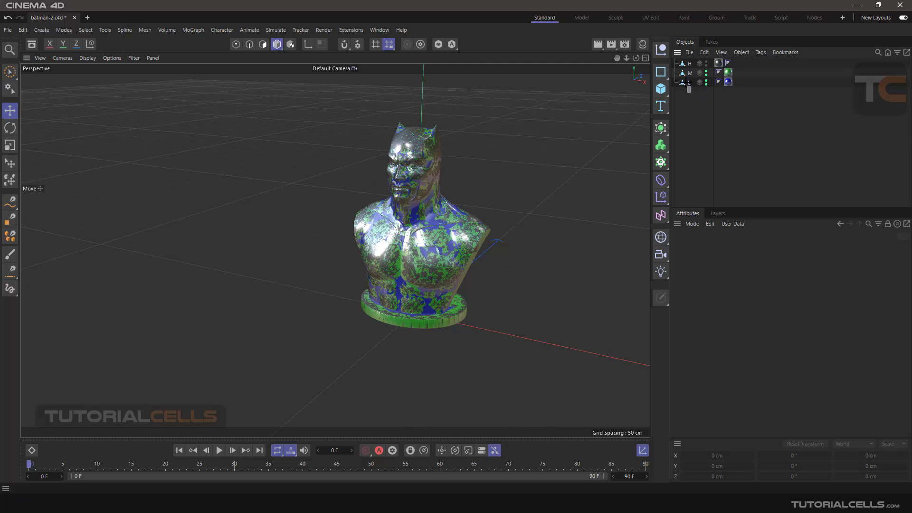
- Delete meshes M and L, leaving only the H bust in the scene
{"action": "mouse_move", "coordinate": [691, 93]}
{"action": "left_mouse_down"}
{"action": "mouse_move", "coordinate": [679, 71]}
{"action": "mouse_move", "coordinate": [680, 80]}
{"action": "left_mouse_up"}
{"action": "key", "text": "Delete"}
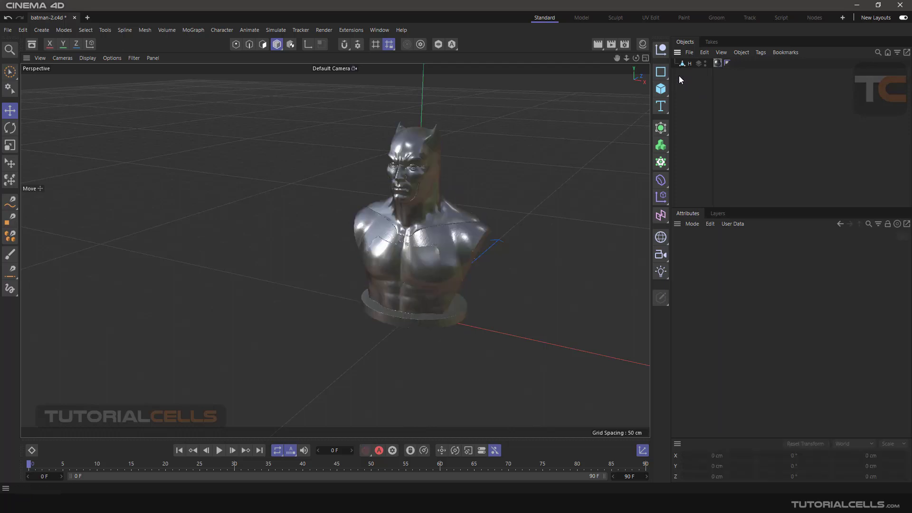
{"action": "left_click_drag", "start_coordinate": [517, 179], "coordinate": [535, 173], "text": "alt"}
- Create a new LOD generator, set its LOD Mode to Simplify and its Criteria to Screen Size V
{"action": "left_click", "coordinate": [687, 64]}
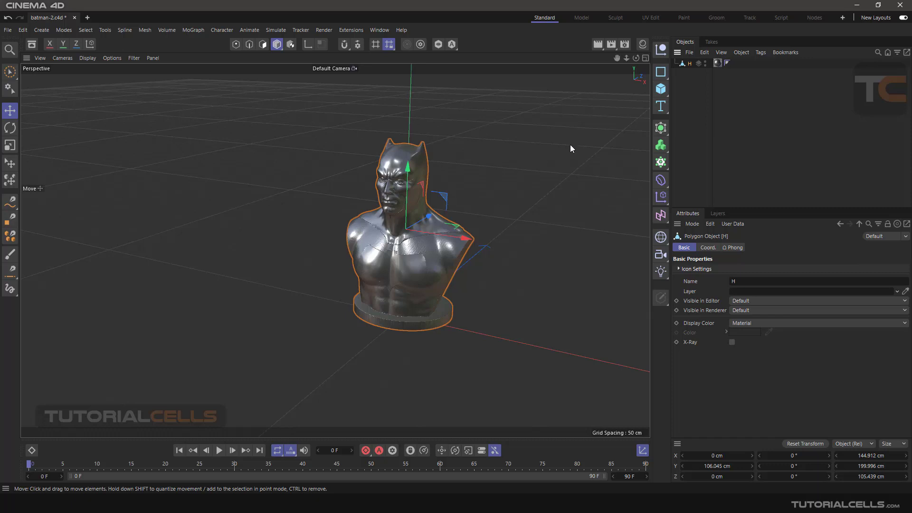
{"action": "left_click", "coordinate": [659, 130]}
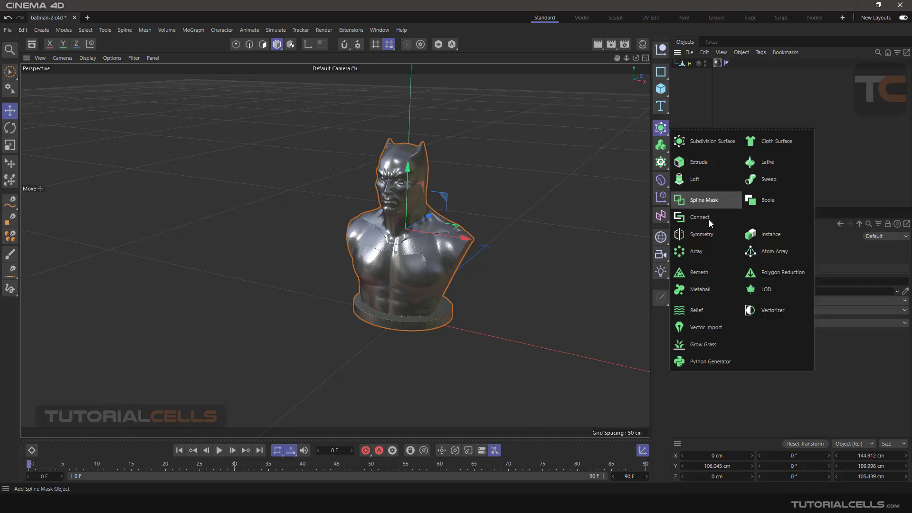
{"action": "left_click", "coordinate": [694, 291]}
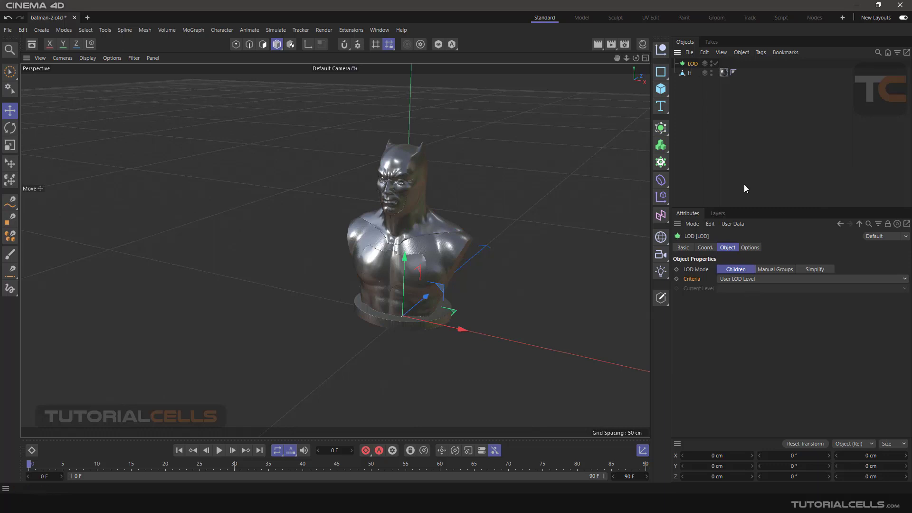
{"action": "left_click", "coordinate": [807, 269]}
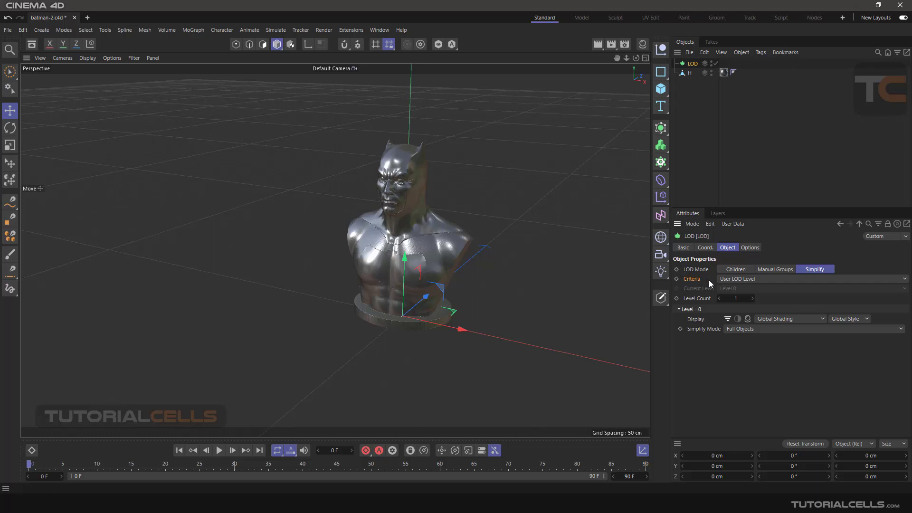
{"action": "left_click", "coordinate": [729, 278]}
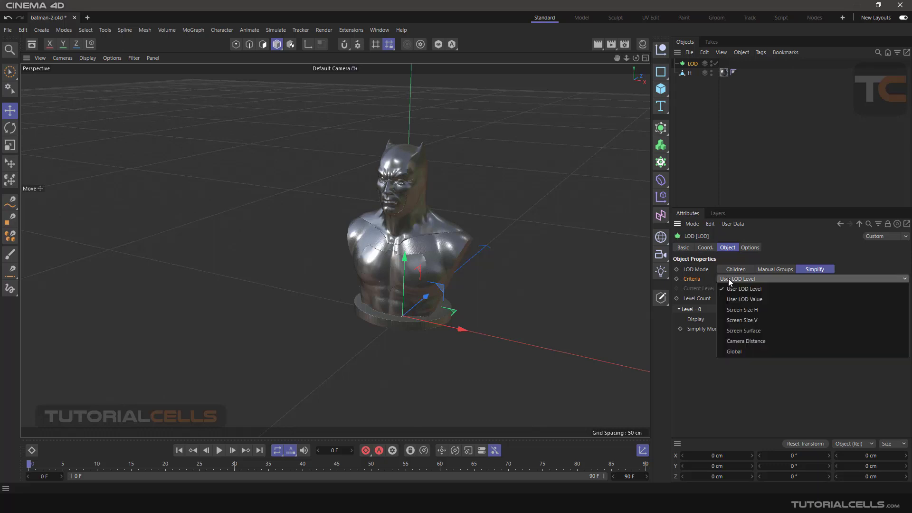
{"action": "left_click", "coordinate": [734, 321]}
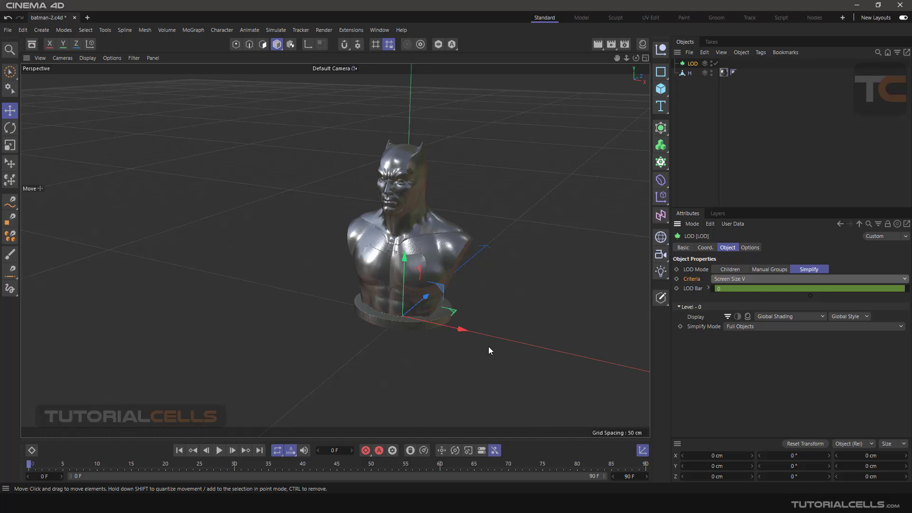
- Undo the new LOD generator and the deletions to bring back the original LOD generator and meshes M and L
{"action": "key", "text": "ctrl+z"}
{"action": "key", "text": "ctrl+z"}
{"action": "key", "text": "ctrl+z"}
{"action": "left_click", "coordinate": [503, 307]}
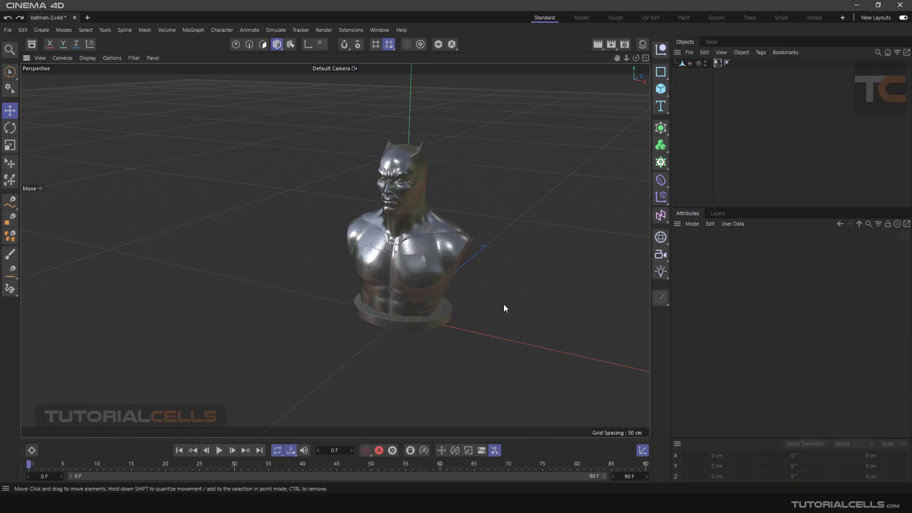
{"action": "key", "text": "ctrl+y"}
{"action": "key", "text": "ctrl+y"}
{"action": "key", "text": "ctrl+y"}
{"action": "key", "text": "ctrl+y"}
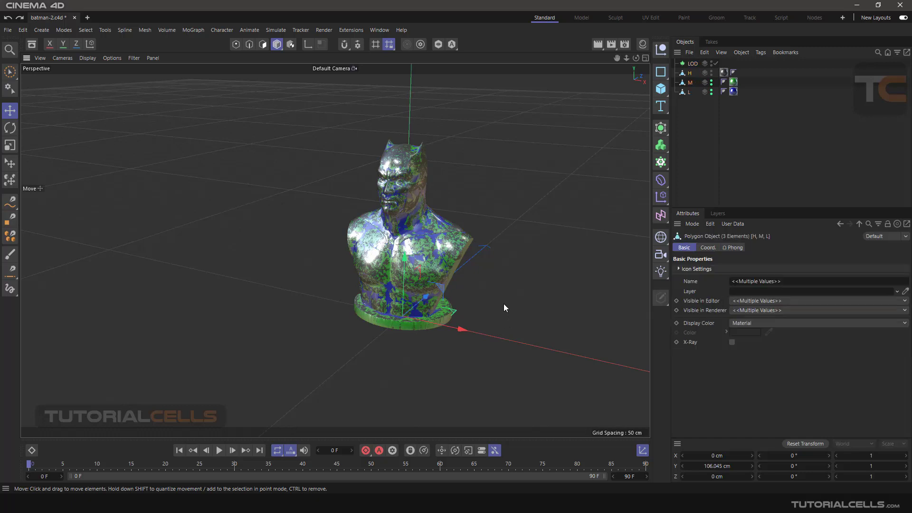
- Restore meshes H, M and L under the LOD generator and compare its levels at different viewing distances
{"action": "key", "text": "ctrl+y"}
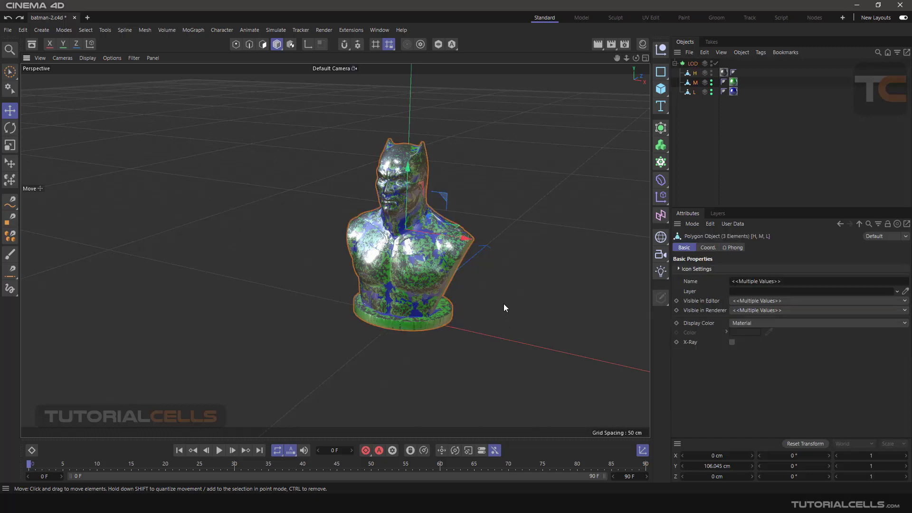
{"action": "left_click", "coordinate": [697, 64]}
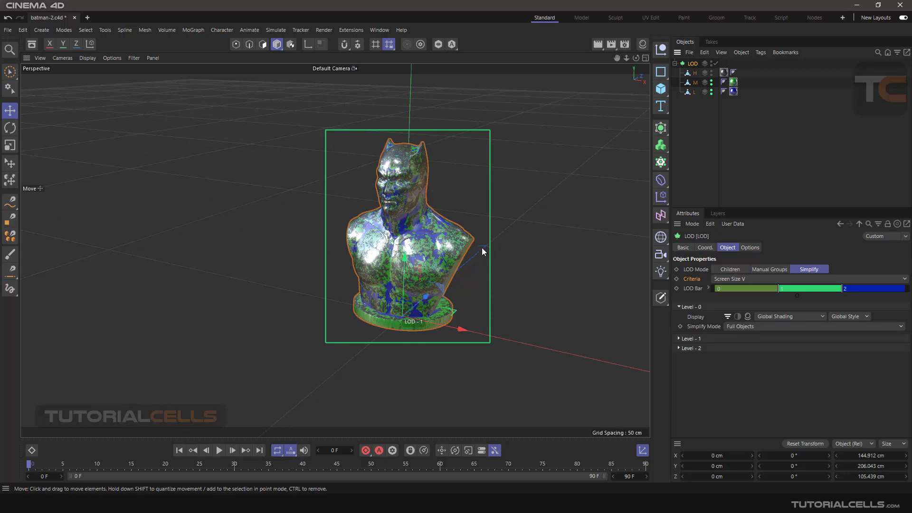
{"action": "scroll", "coordinate": [480, 253], "scroll_direction": "down", "scroll_amount": 8}
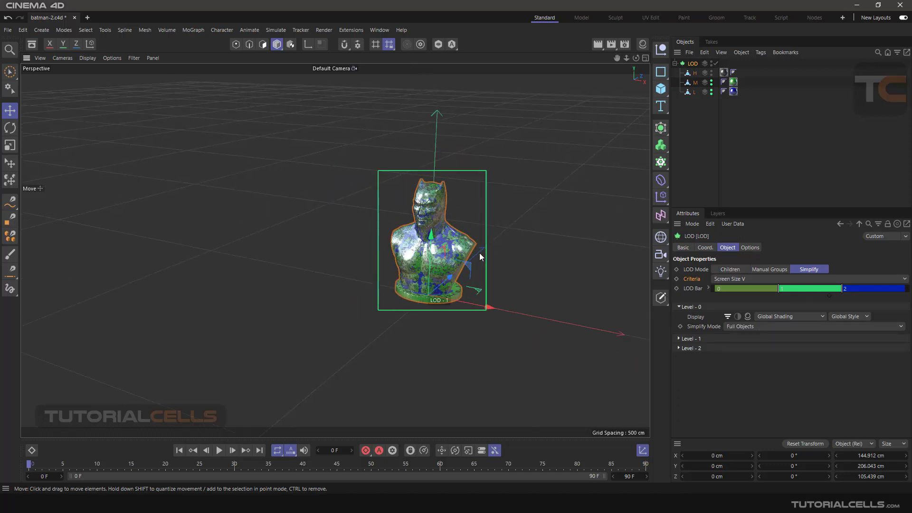
{"action": "scroll", "coordinate": [479, 253], "scroll_direction": "up", "scroll_amount": 4}
{"action": "scroll", "coordinate": [480, 252], "scroll_direction": "down", "scroll_amount": 3}
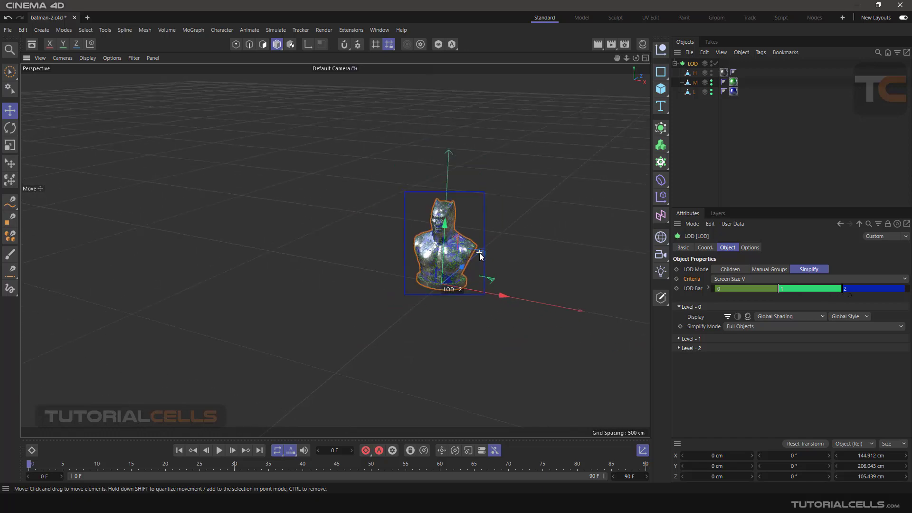
{"action": "scroll", "coordinate": [480, 253], "scroll_direction": "up", "scroll_amount": 4}
{"action": "scroll", "coordinate": [480, 253], "scroll_direction": "up", "scroll_amount": 1}
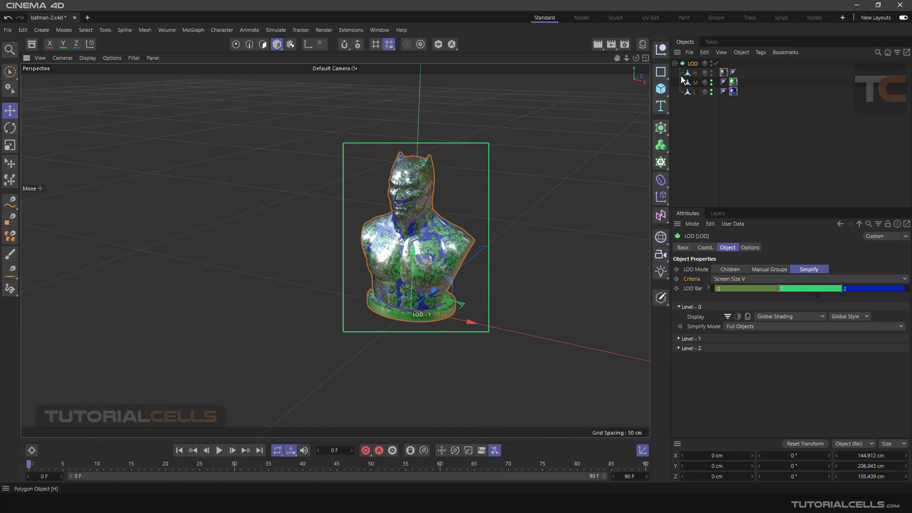
- Move meshes H, M and L out of the LOD generator and delete the generator
{"action": "left_click_drag", "start_coordinate": [680, 69], "coordinate": [684, 109]}
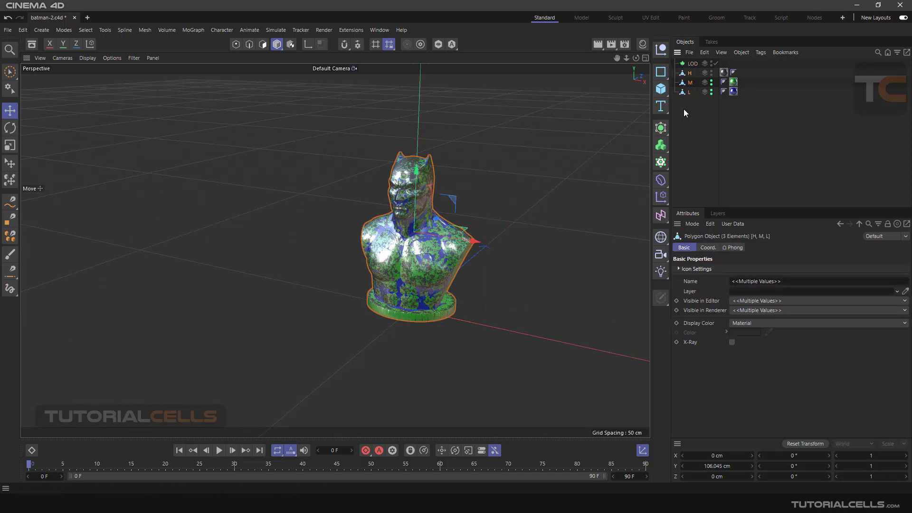
{"action": "left_click", "coordinate": [691, 63]}
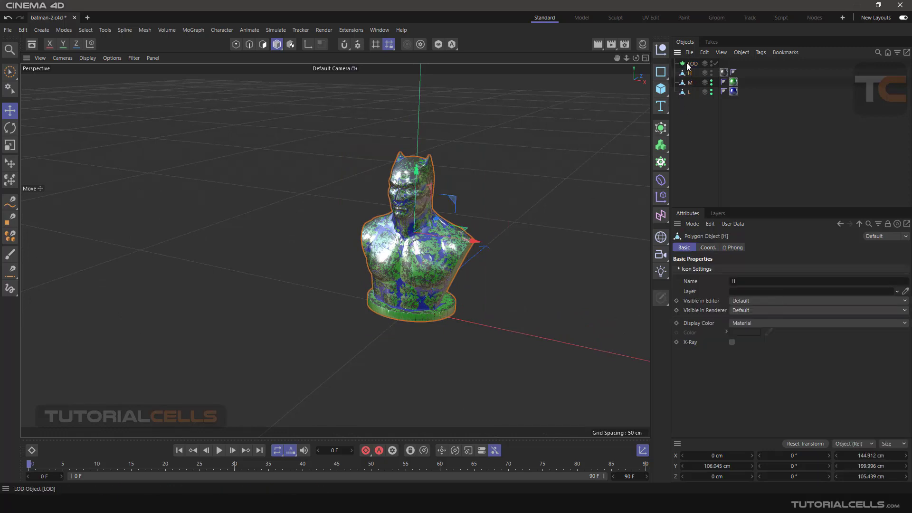
{"action": "key", "text": "Delete"}
- Delete meshes M and L and select the remaining H bust
{"action": "left_click_drag", "start_coordinate": [687, 98], "coordinate": [684, 72]}
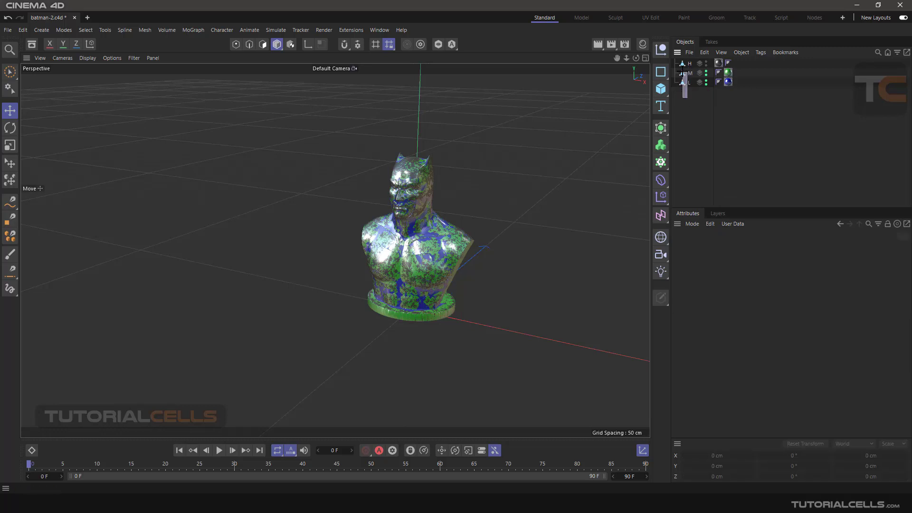
{"action": "key", "text": "Delete"}
{"action": "left_click", "coordinate": [685, 63]}
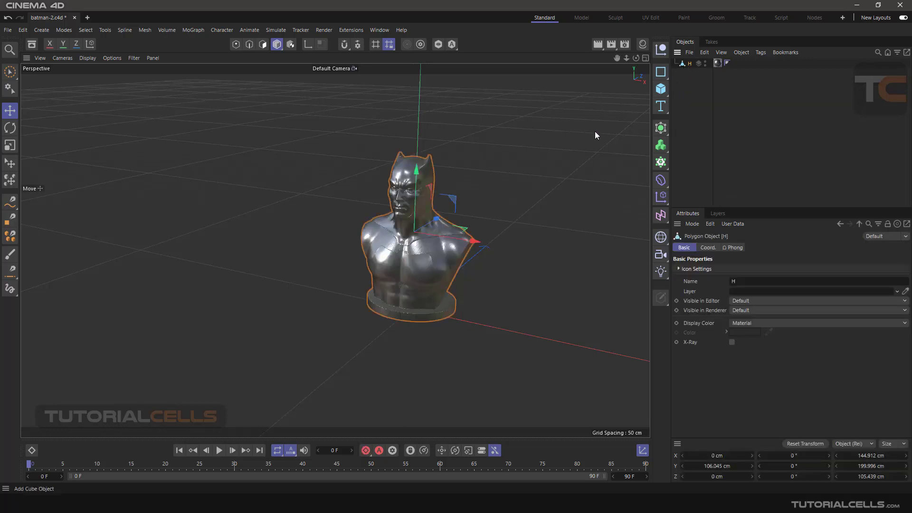
- Create a new LOD generator, set its LOD Mode to Simplify and its Criteria to Screen Size V
{"action": "scroll", "coordinate": [462, 233], "scroll_direction": "up", "scroll_amount": 1}
{"action": "scroll", "coordinate": [462, 232], "scroll_direction": "up", "scroll_amount": 1}
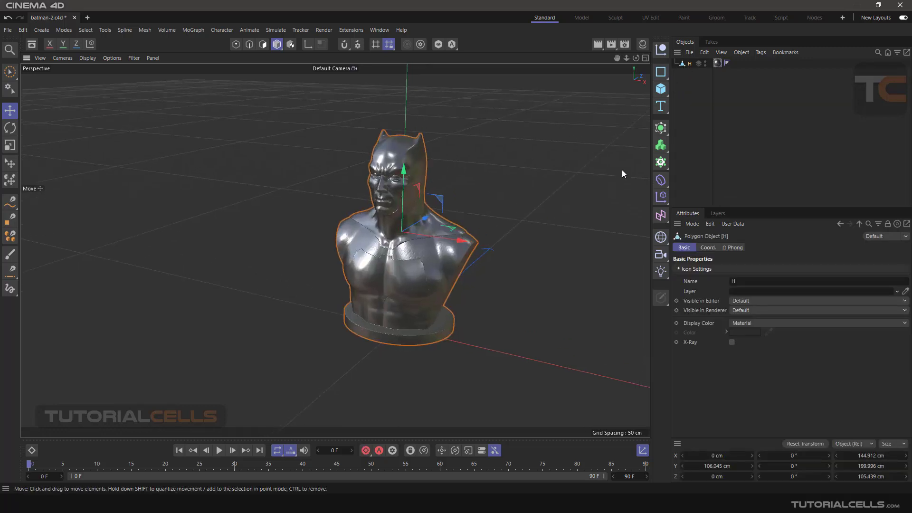
{"action": "left_click", "coordinate": [661, 128]}
{"action": "left_click", "coordinate": [760, 285]}
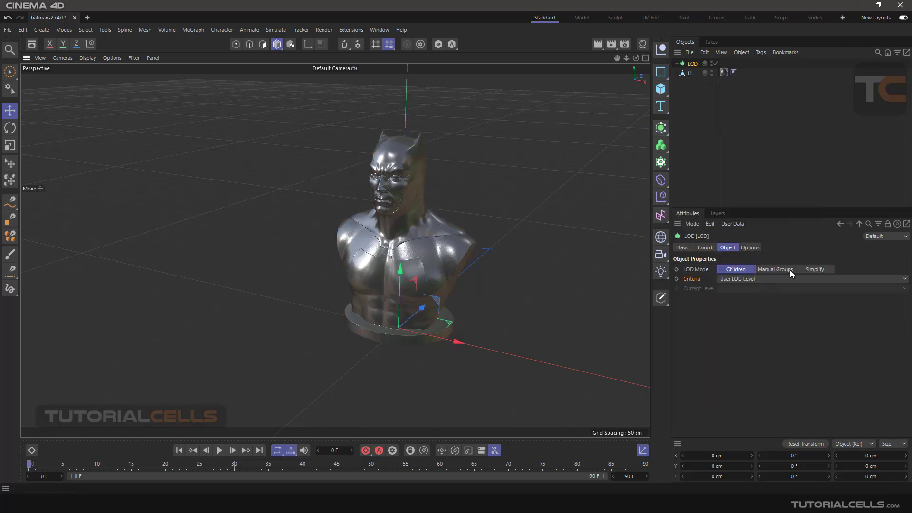
{"action": "left_click", "coordinate": [811, 271]}
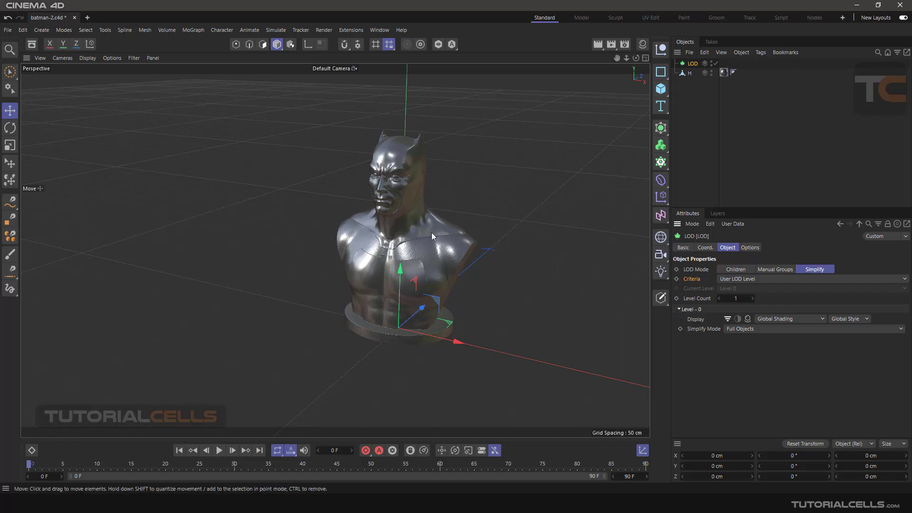
{"action": "scroll", "coordinate": [421, 243], "scroll_direction": "up", "scroll_amount": 2}
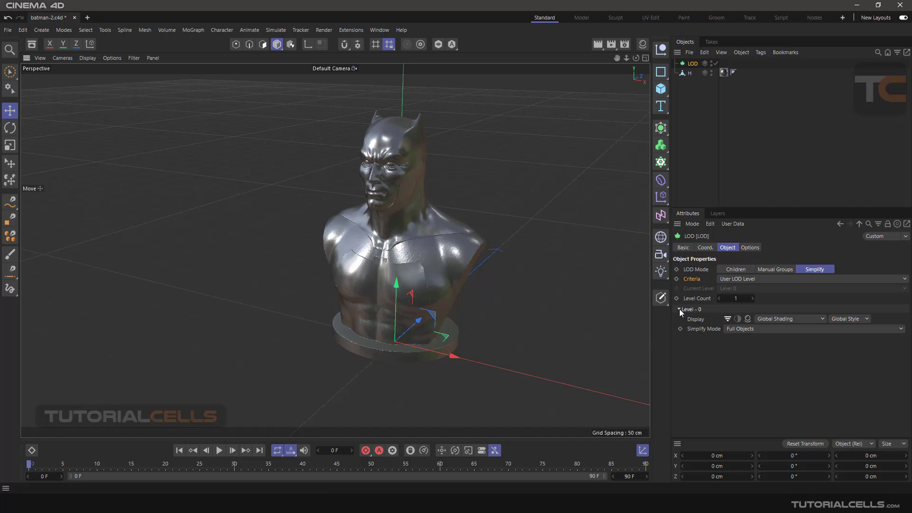
{"action": "left_click", "coordinate": [765, 278]}
{"action": "left_click", "coordinate": [733, 321]}
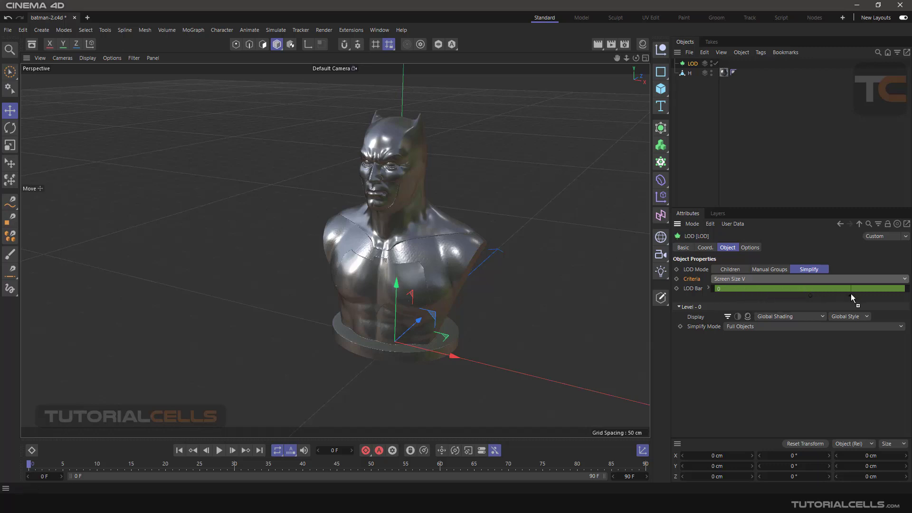
- Try the Decimated Simplify Mode on Level 0 with varying Strength, and return the mode to Full Objects
{"action": "left_click", "coordinate": [693, 326]}
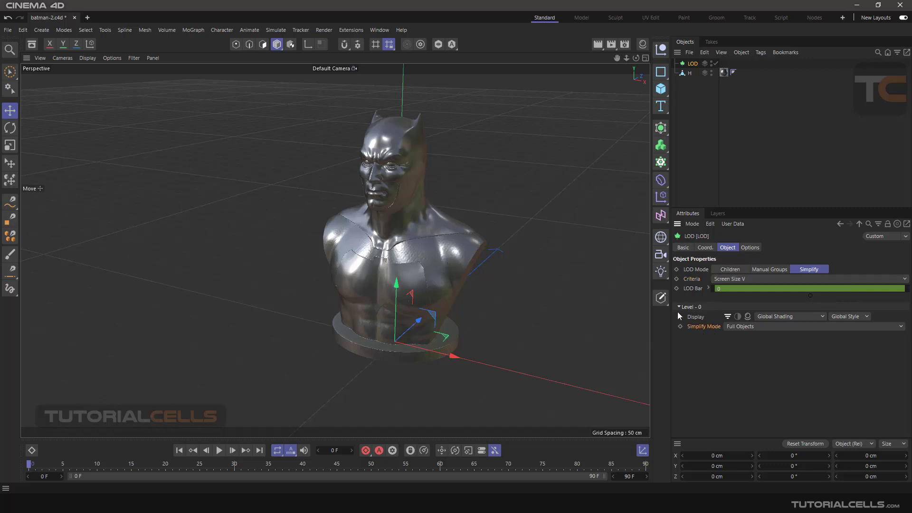
{"action": "left_click", "coordinate": [743, 327]}
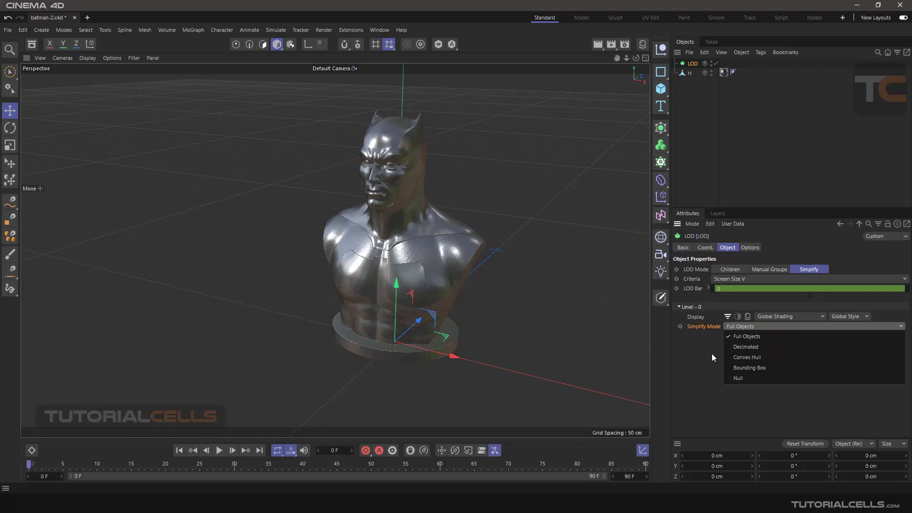
{"action": "left_click", "coordinate": [771, 346]}
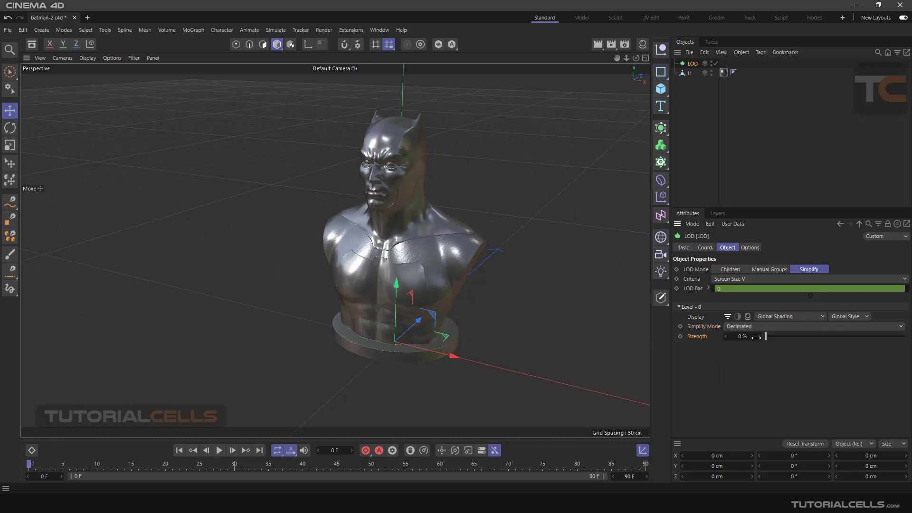
{"action": "left_click_drag", "start_coordinate": [766, 338], "coordinate": [849, 338]}
{"action": "left_click_drag", "start_coordinate": [868, 338], "coordinate": [672, 350]}
{"action": "left_click", "coordinate": [748, 328]}
{"action": "left_click", "coordinate": [755, 338]}
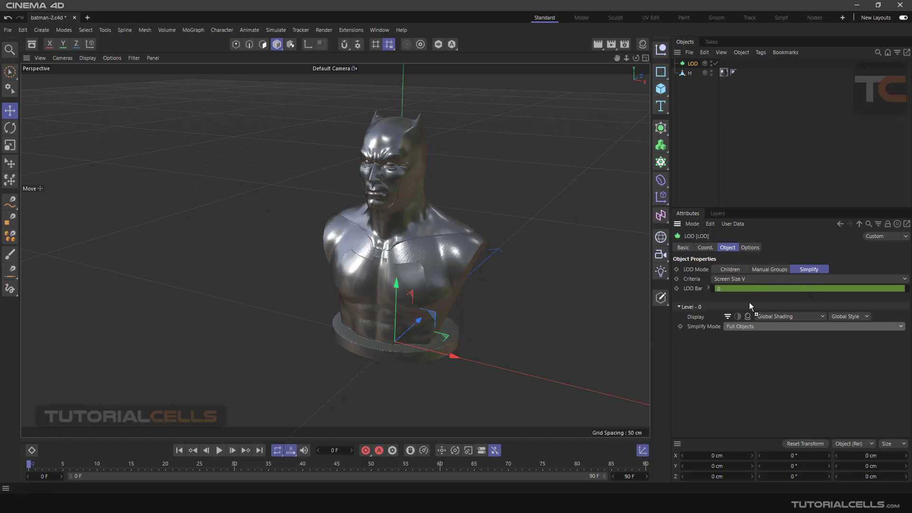
{"action": "left_click", "coordinate": [746, 326]}
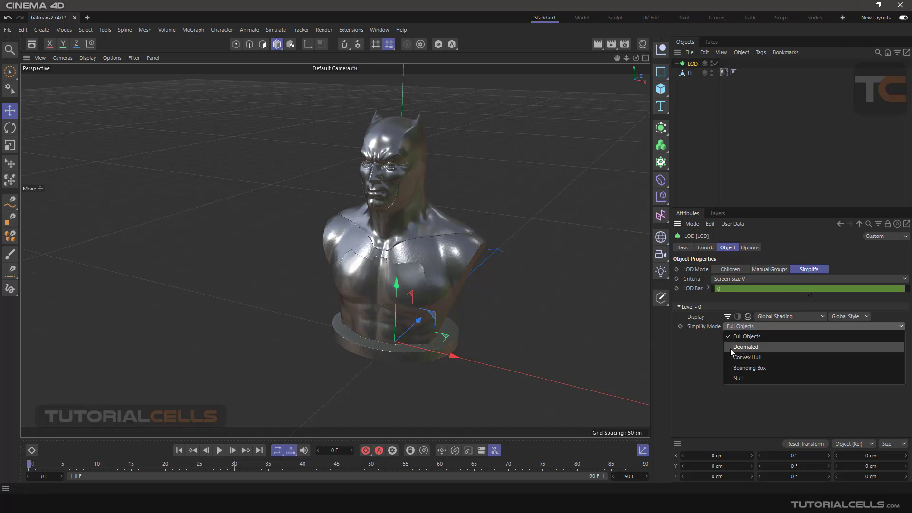
{"action": "left_click", "coordinate": [697, 352]}
- Split the LOD Bar into five levels by adding four dividers along it
{"action": "mouse_move", "coordinate": [744, 288]}
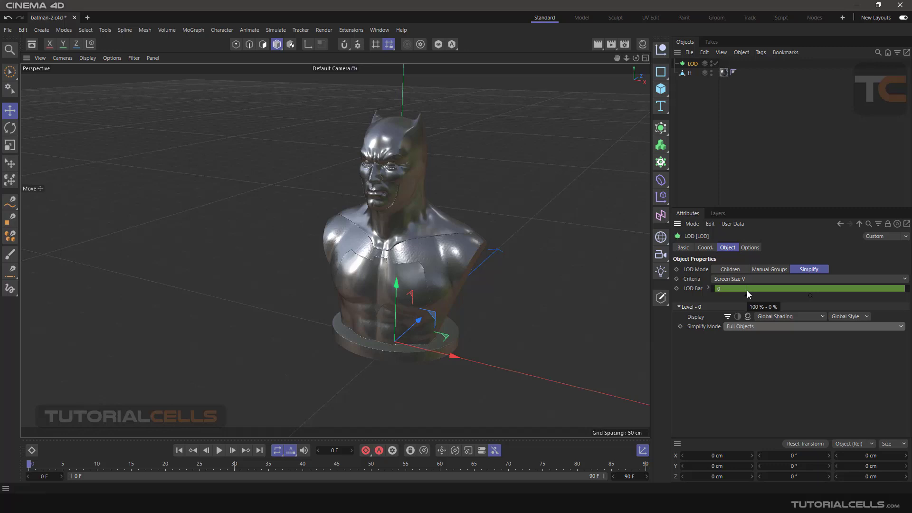
{"action": "left_click", "coordinate": [747, 289], "text": "ctrl"}
{"action": "left_click", "coordinate": [782, 288], "text": "ctrl"}
{"action": "left_click", "coordinate": [816, 288], "text": "ctrl"}
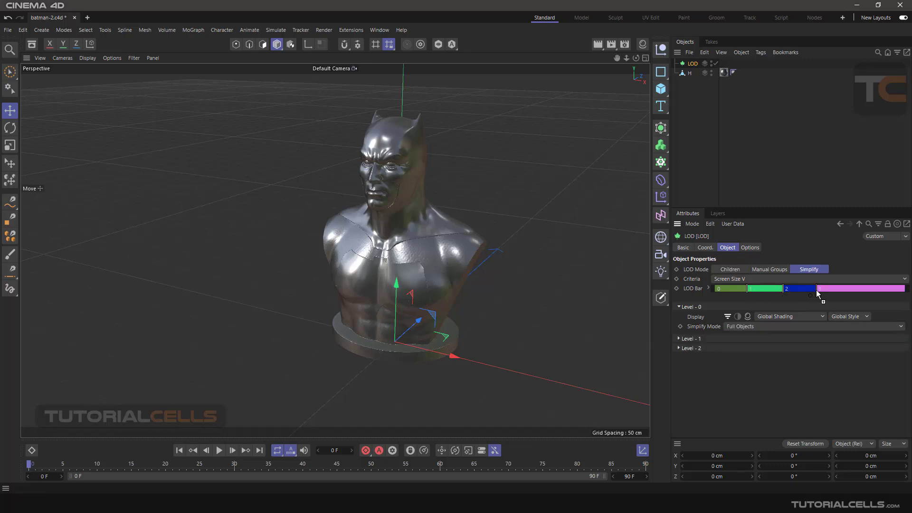
{"action": "left_click", "coordinate": [859, 288], "text": "ctrl"}
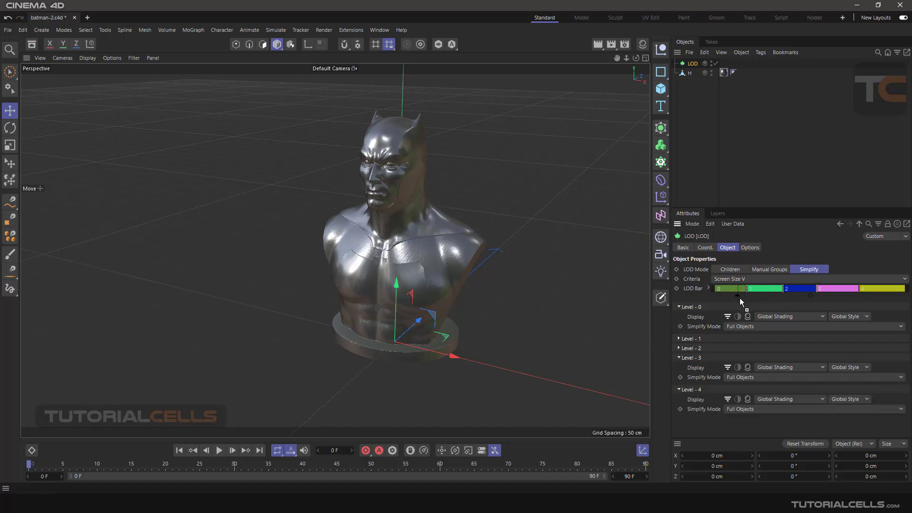
- Inspect the bust up close and collapse the settings of Level 0, Level 3 and Level 4
{"action": "scroll", "coordinate": [427, 273], "scroll_direction": "up", "scroll_amount": 4}
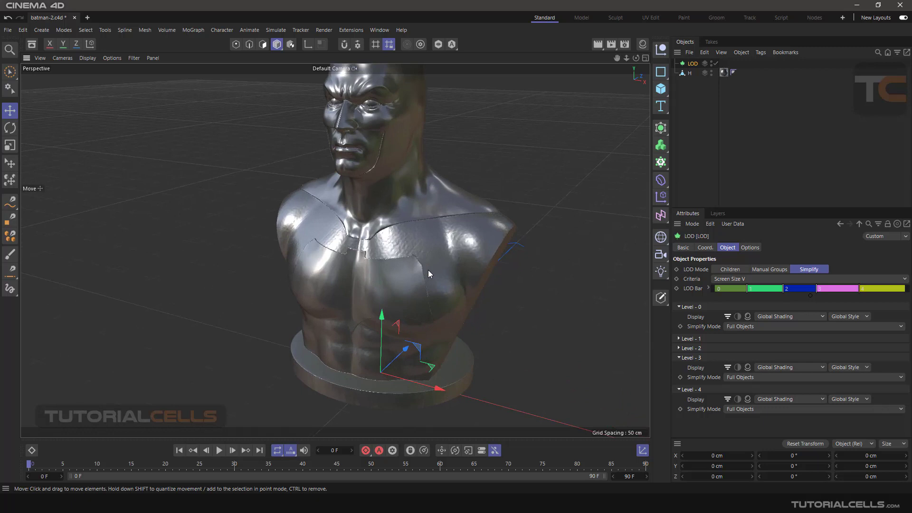
{"action": "scroll", "coordinate": [428, 269], "scroll_direction": "up", "scroll_amount": 4}
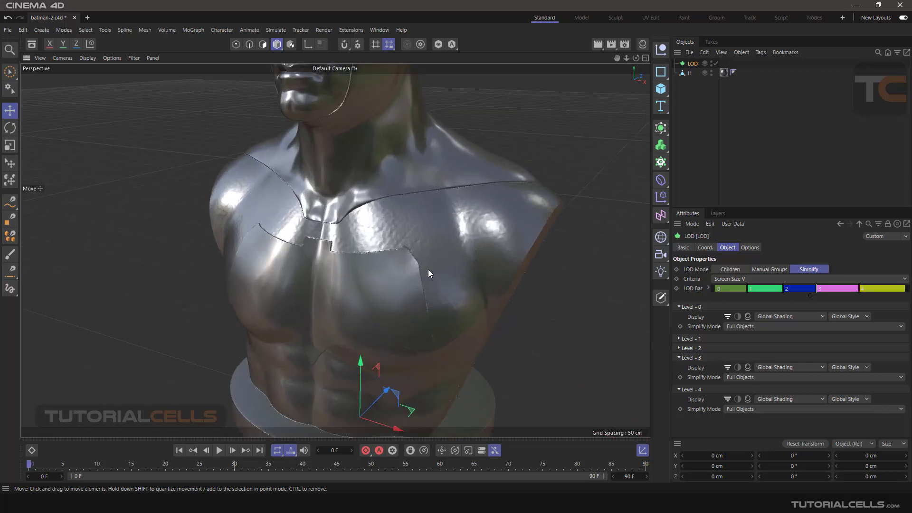
{"action": "scroll", "coordinate": [428, 269], "scroll_direction": "down", "scroll_amount": 5}
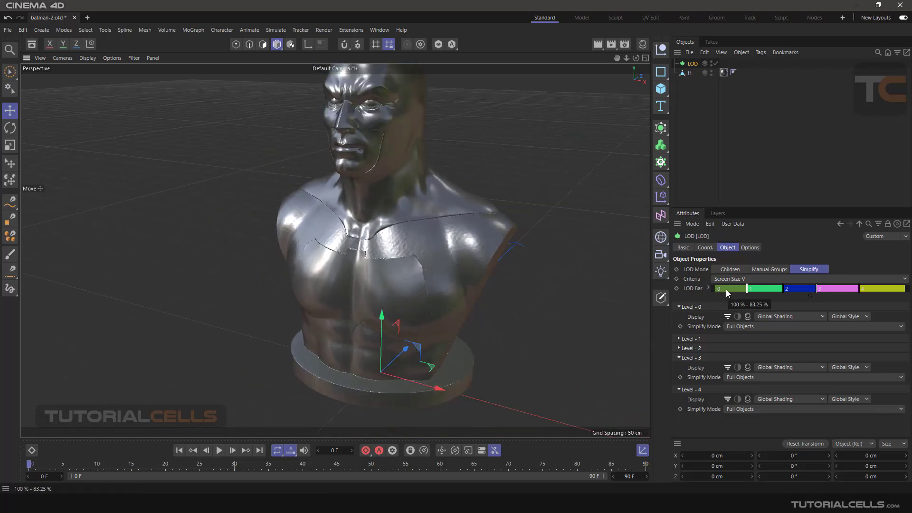
{"action": "left_click", "coordinate": [678, 307]}
{"action": "left_click", "coordinate": [679, 335]}
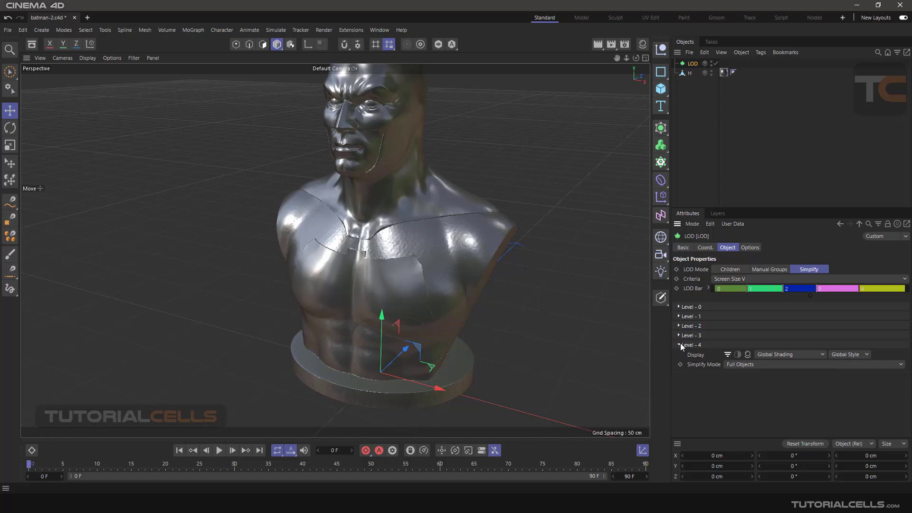
{"action": "left_click", "coordinate": [679, 344]}
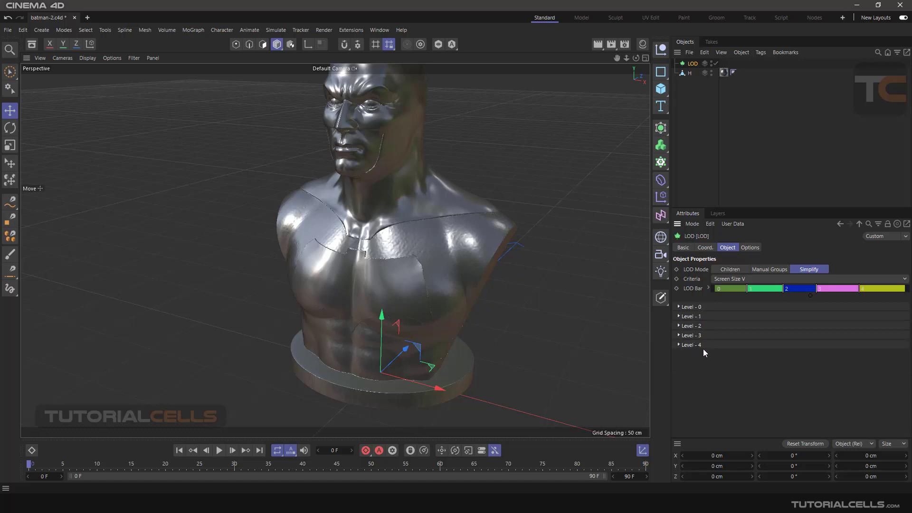
- Review Level 0's Full Objects setting, and set Level 1's Simplify Mode to Decimated with a Strength of 13%
{"action": "left_click", "coordinate": [679, 307]}
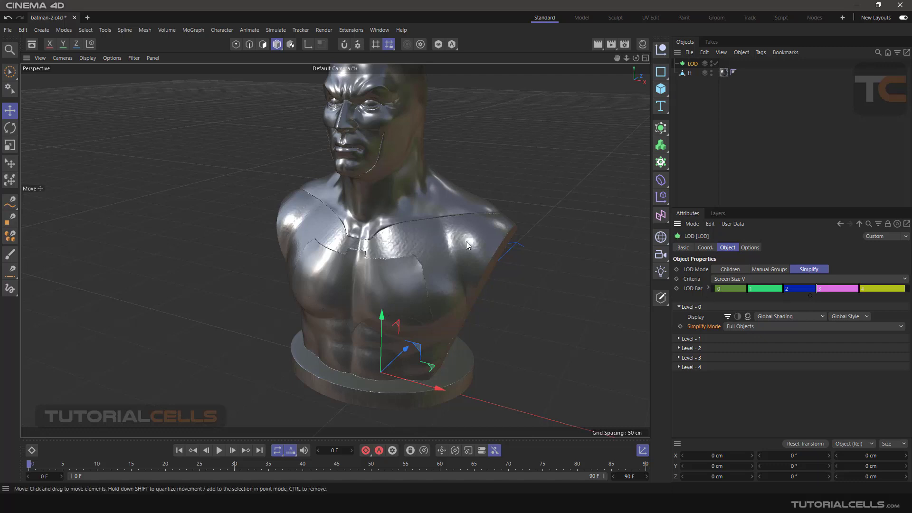
{"action": "scroll", "coordinate": [455, 244], "scroll_direction": "up", "scroll_amount": 3}
{"action": "left_click_drag", "start_coordinate": [471, 267], "coordinate": [465, 255], "text": "alt"}
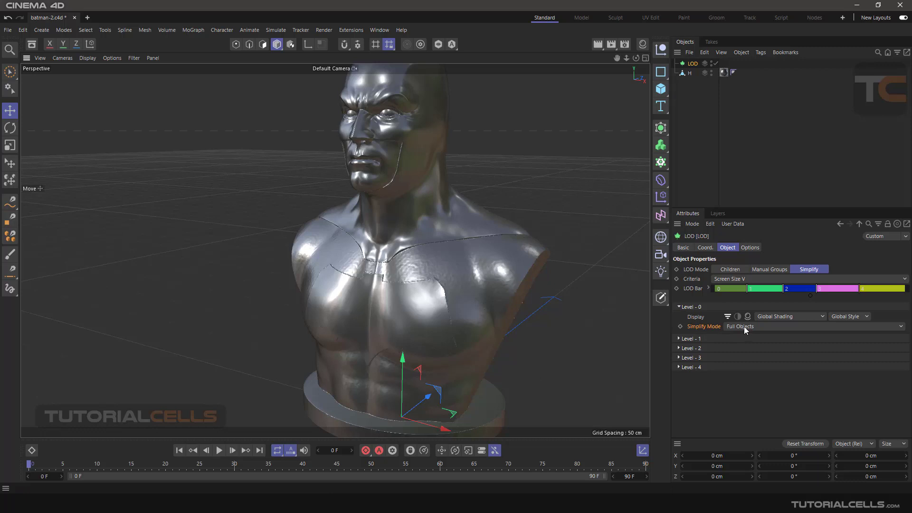
{"action": "left_click", "coordinate": [679, 307]}
{"action": "left_click", "coordinate": [679, 316]}
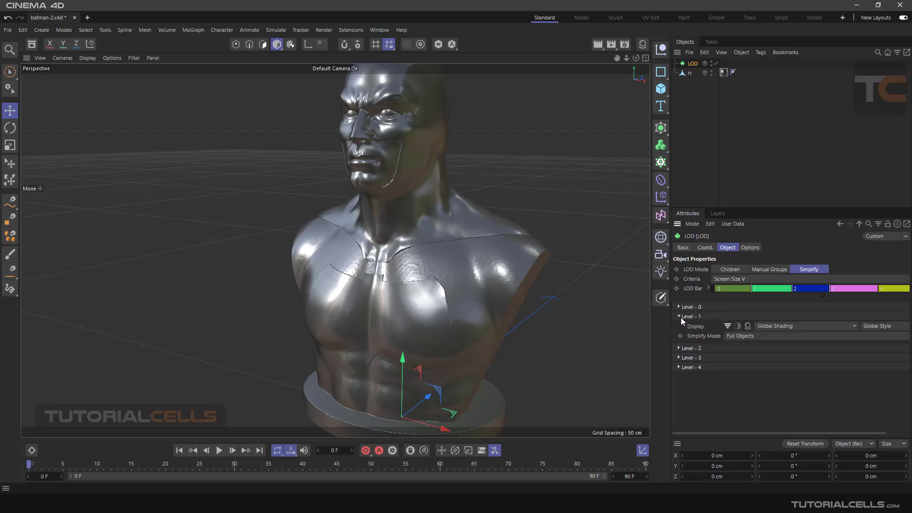
{"action": "left_click", "coordinate": [751, 336]}
{"action": "left_click", "coordinate": [746, 356]}
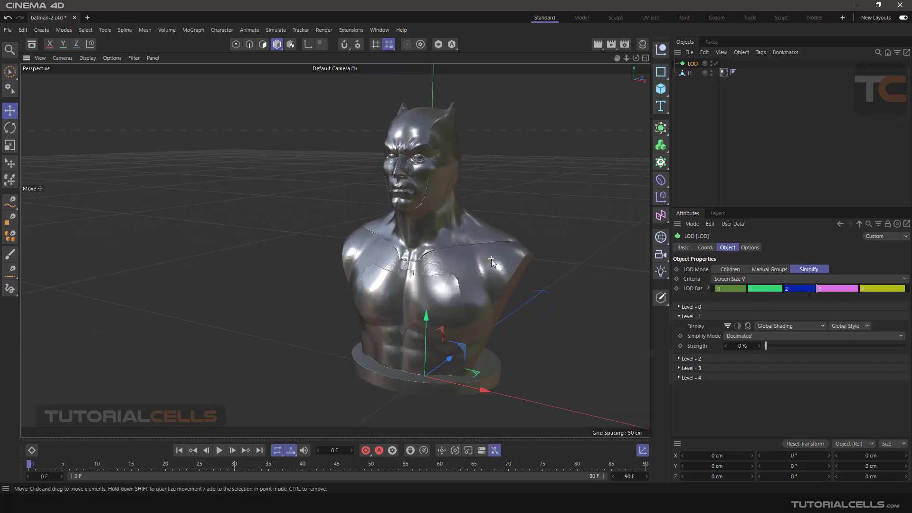
{"action": "mouse_move", "coordinate": [747, 288]}
{"action": "left_mouse_down"}
{"action": "mouse_move", "coordinate": [762, 292]}
{"action": "mouse_move", "coordinate": [746, 291]}
{"action": "left_mouse_up"}
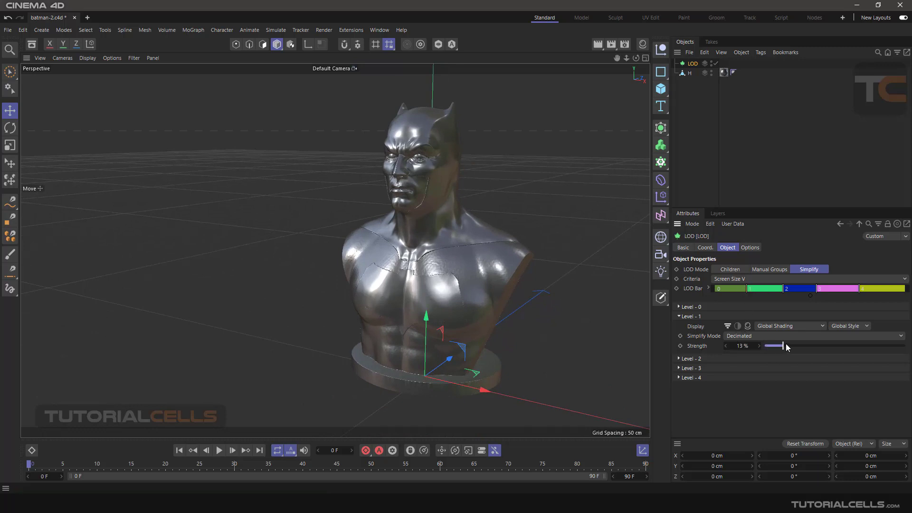
{"action": "left_click", "coordinate": [679, 317]}
- Set Level 2's Simplify Mode to Convex Hull
{"action": "left_click", "coordinate": [679, 326]}
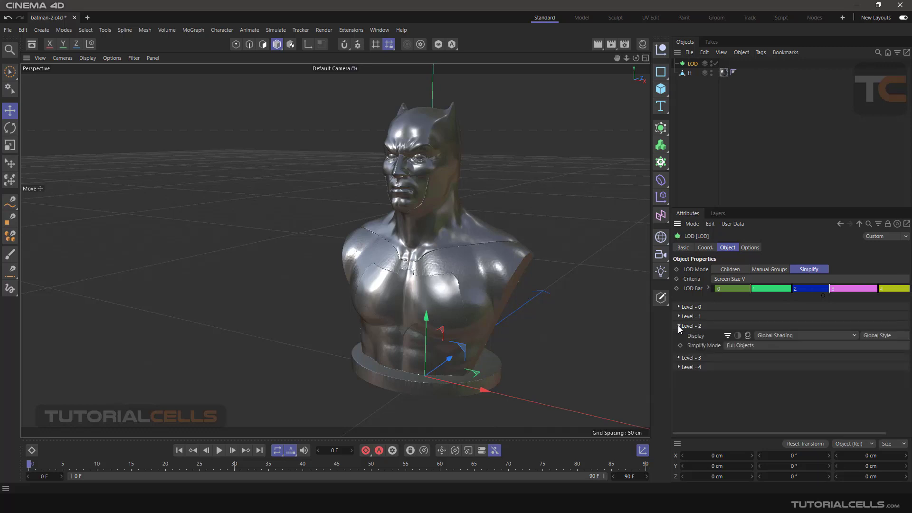
{"action": "scroll", "coordinate": [537, 272], "scroll_direction": "down", "scroll_amount": 5}
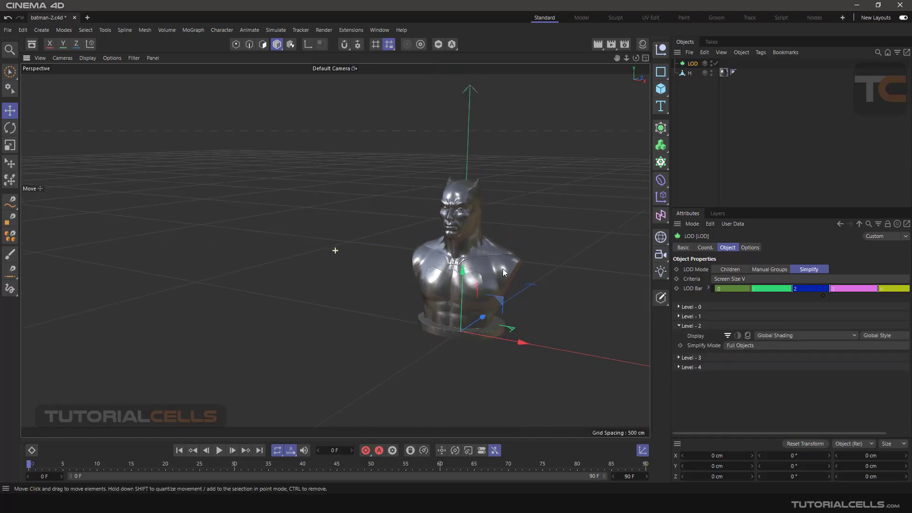
{"action": "left_click", "coordinate": [737, 346]}
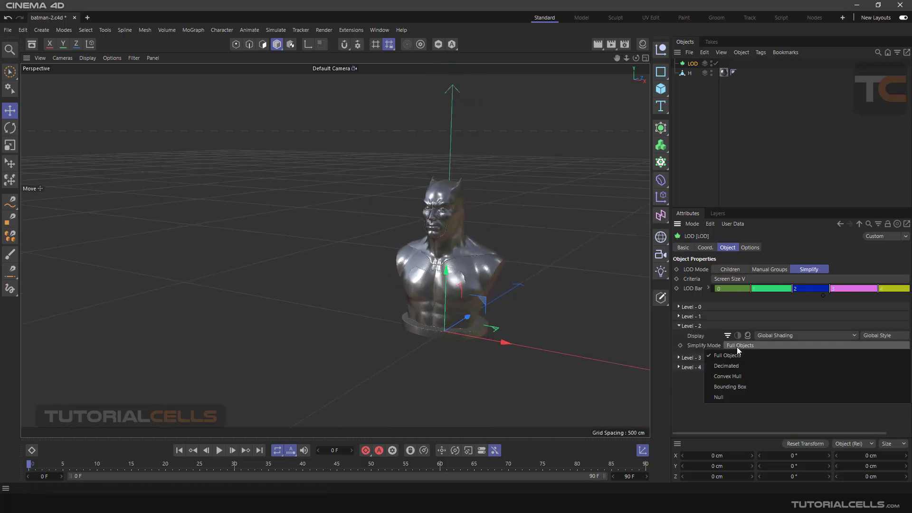
{"action": "left_click", "coordinate": [735, 376]}
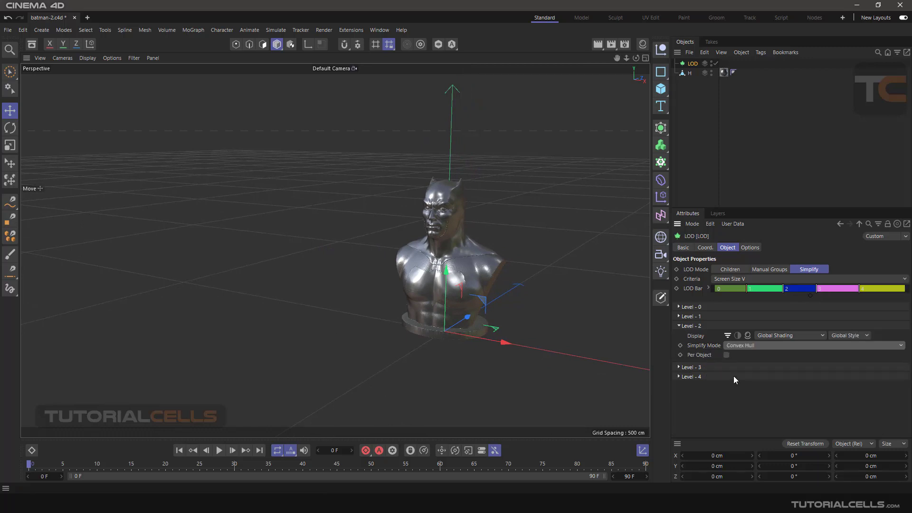
- Set Level 3's Simplify Mode to Bounding Box and collapse the settings of Levels 2 and 3
{"action": "left_click", "coordinate": [678, 368]}
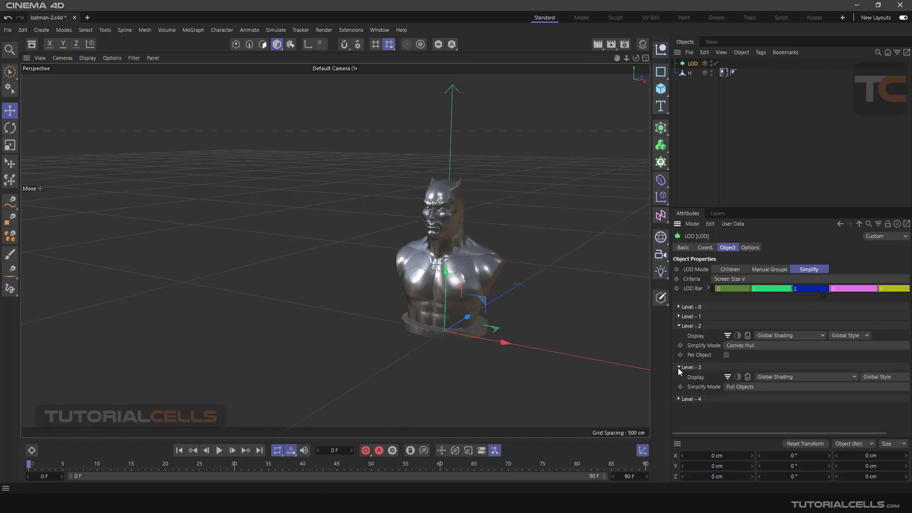
{"action": "left_click", "coordinate": [737, 388]}
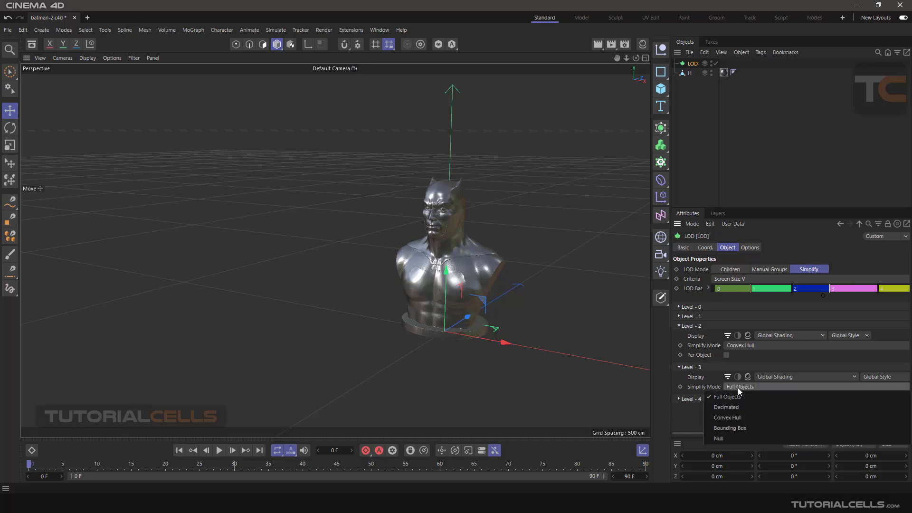
{"action": "left_click", "coordinate": [739, 427]}
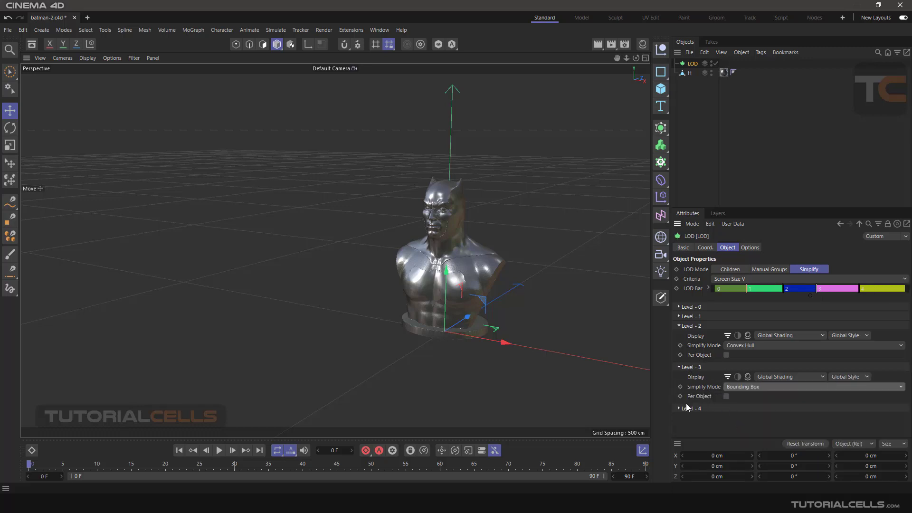
{"action": "left_click", "coordinate": [680, 368]}
{"action": "left_click", "coordinate": [679, 327]}
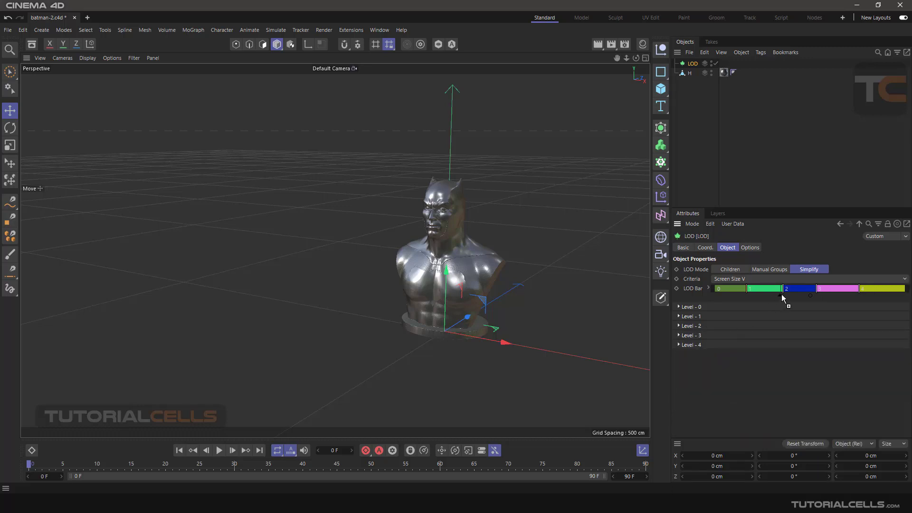
- Make the H object a child of the LOD generator and set Level 4's Simplify Mode to Null
{"action": "left_click", "coordinate": [679, 345]}
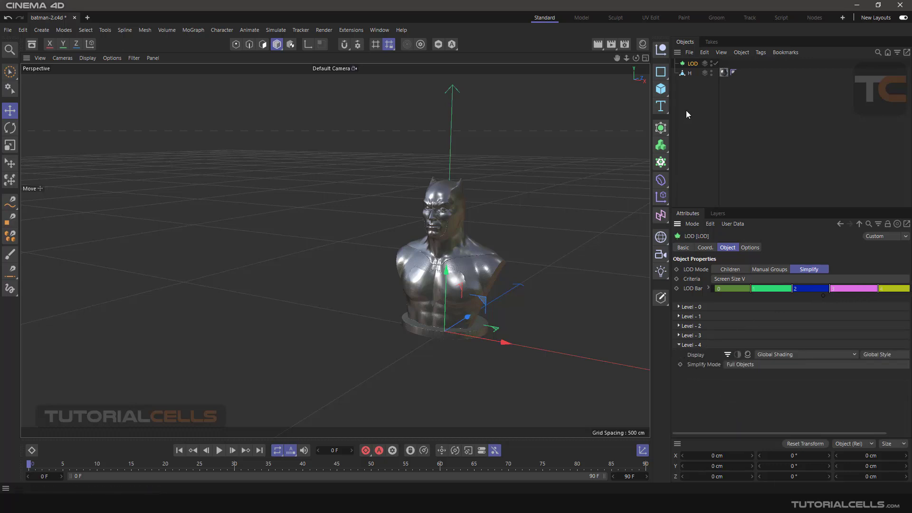
{"action": "left_click_drag", "start_coordinate": [685, 72], "coordinate": [694, 67]}
{"action": "left_click", "coordinate": [693, 64]}
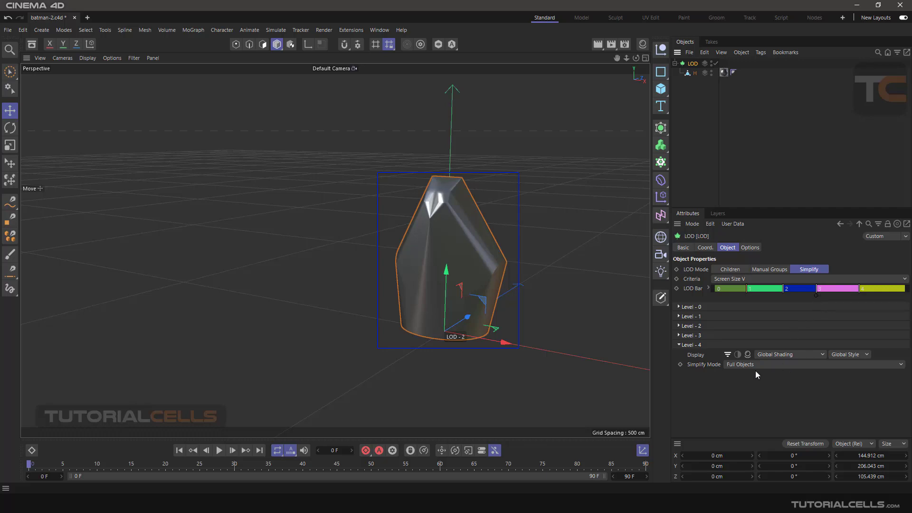
{"action": "left_click", "coordinate": [741, 364]}
{"action": "left_click", "coordinate": [755, 411]}
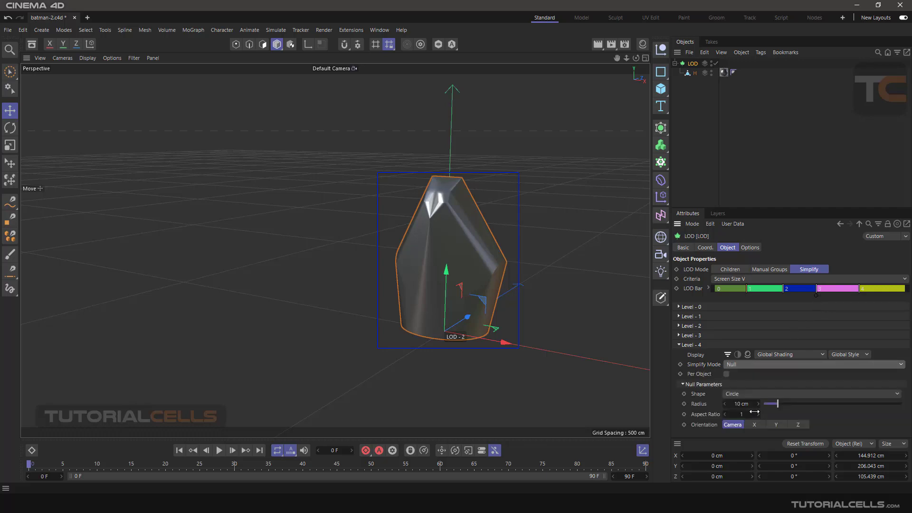
- Inspect the bust up close against Level 0's Full Objects setting, and view it from farther away at Level 1
{"action": "scroll", "coordinate": [462, 254], "scroll_direction": "up", "scroll_amount": 10}
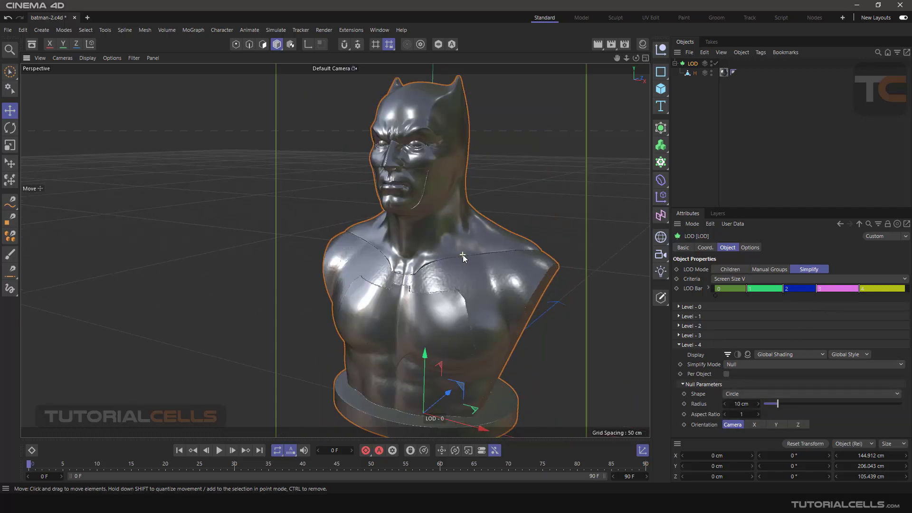
{"action": "scroll", "coordinate": [463, 252], "scroll_direction": "down", "scroll_amount": 3}
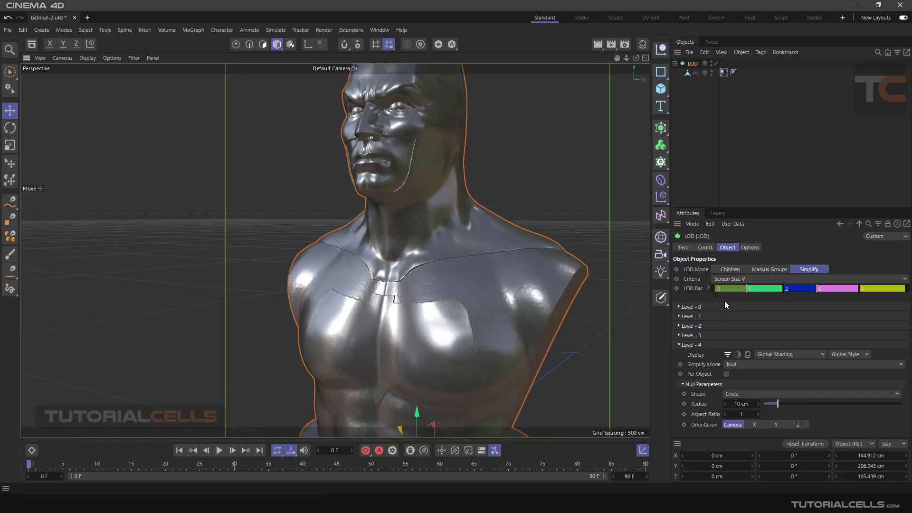
{"action": "left_click", "coordinate": [678, 344]}
{"action": "left_click", "coordinate": [678, 307]}
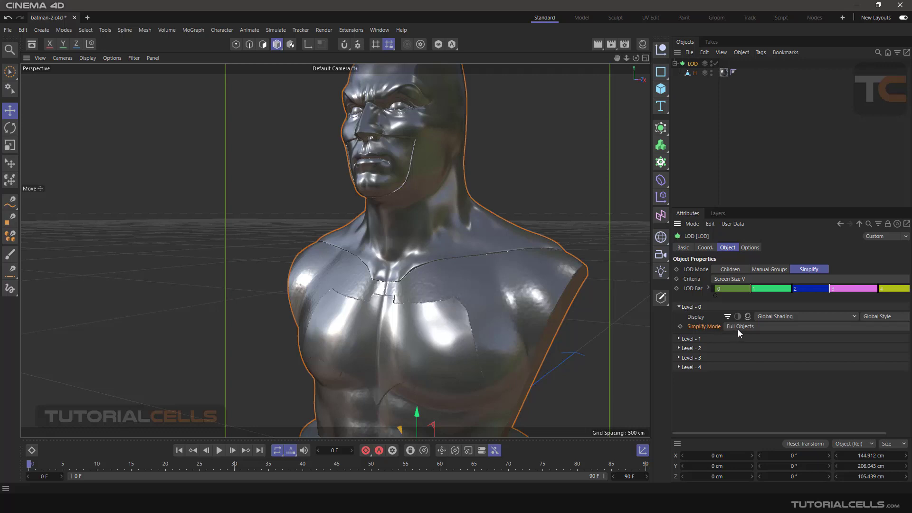
{"action": "scroll", "coordinate": [446, 297], "scroll_direction": "down", "scroll_amount": 5}
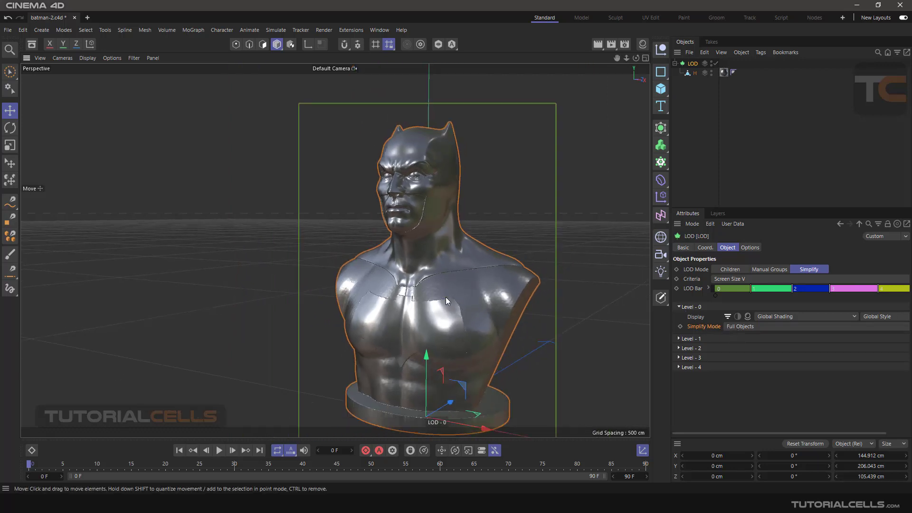
{"action": "scroll", "coordinate": [445, 296], "scroll_direction": "down", "scroll_amount": 3}
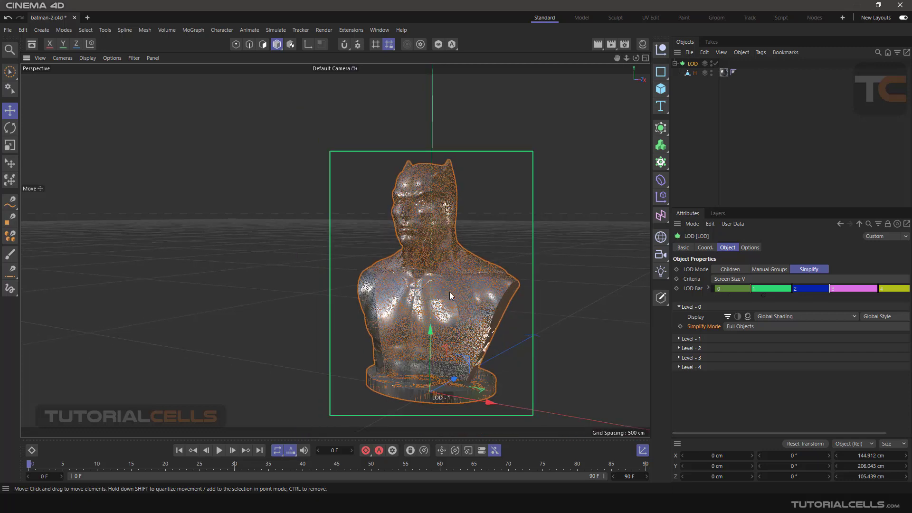
{"action": "left_click", "coordinate": [678, 307]}
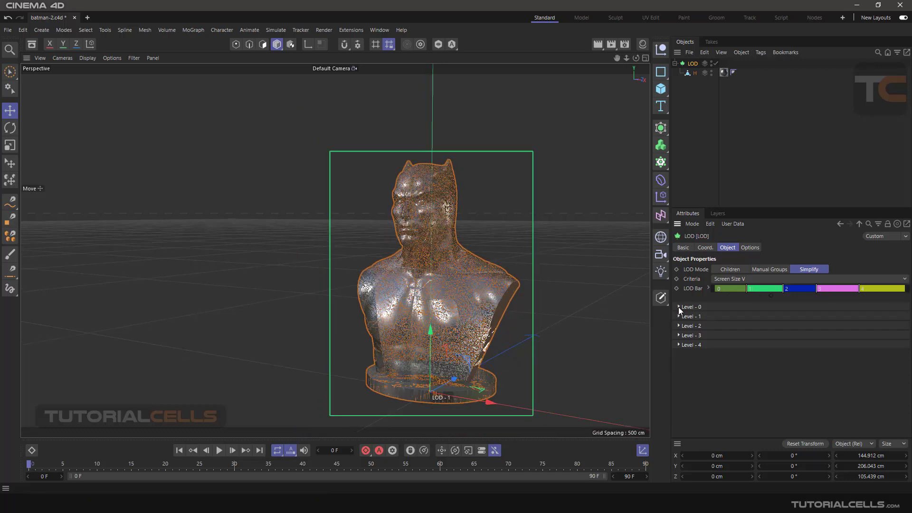
- Adjust the Strength of Level 1's decimation, trying 57% and 28%, and collapse its settings
{"action": "left_click", "coordinate": [679, 316]}
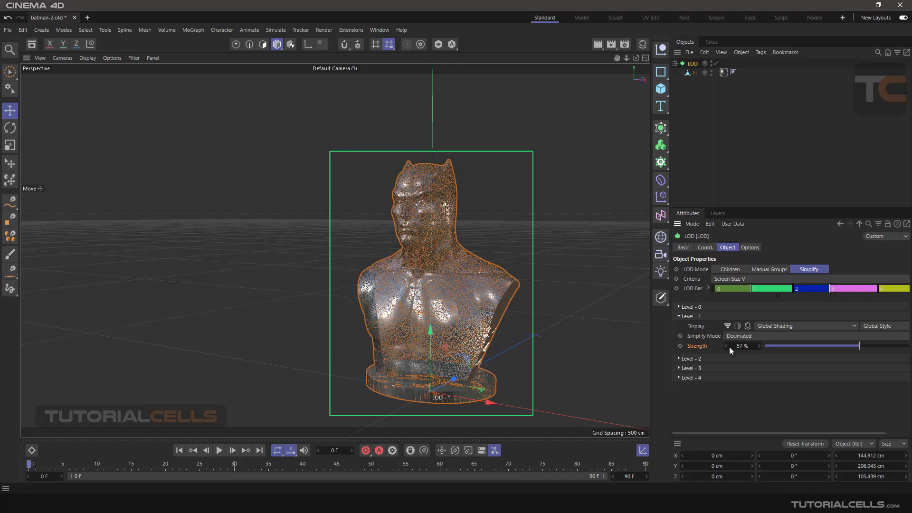
{"action": "left_click_drag", "start_coordinate": [861, 346], "coordinate": [812, 344]}
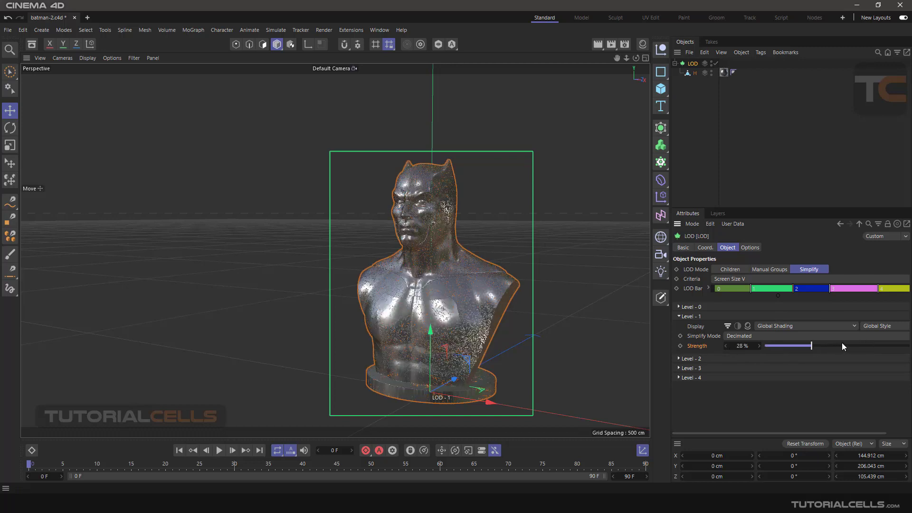
{"action": "left_click", "coordinate": [678, 316]}
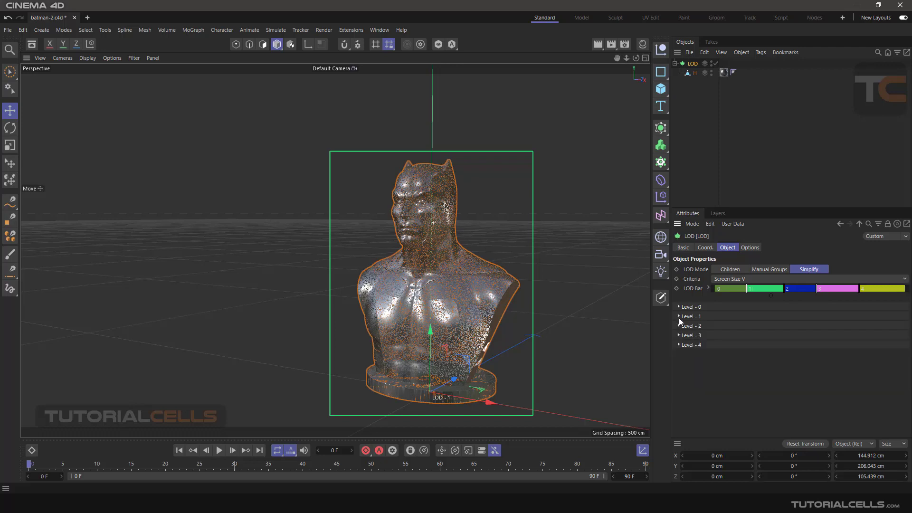
- Review Level 2's Convex Hull setting and examine the bust from the distance where that level applies
{"action": "left_click", "coordinate": [679, 325]}
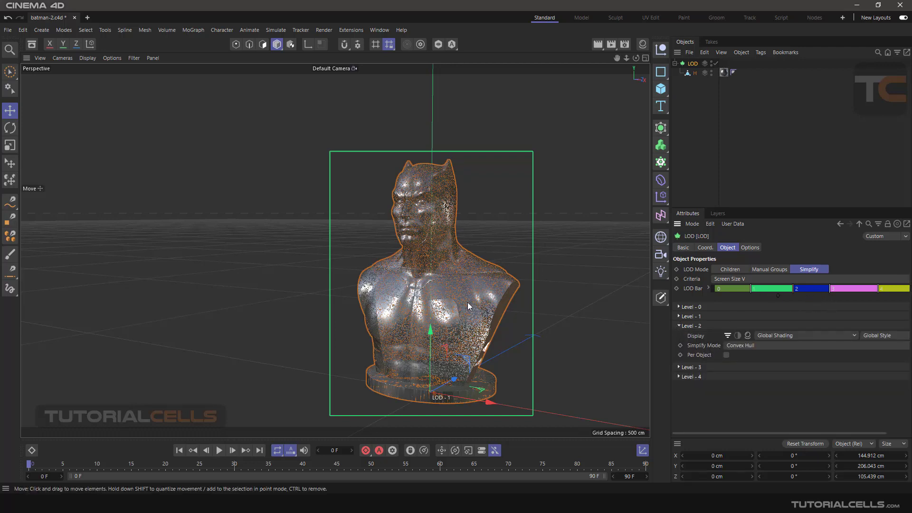
{"action": "scroll", "coordinate": [468, 303], "scroll_direction": "down", "scroll_amount": 3}
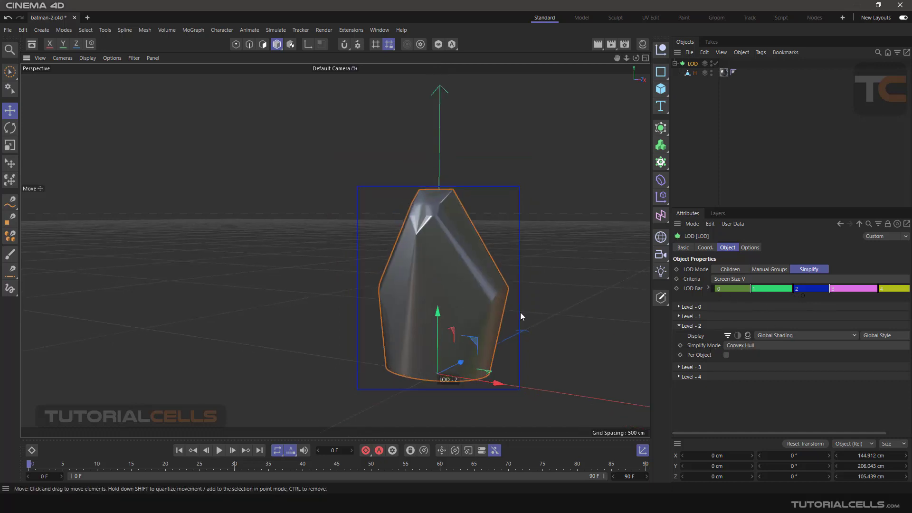
{"action": "left_click", "coordinate": [679, 325]}
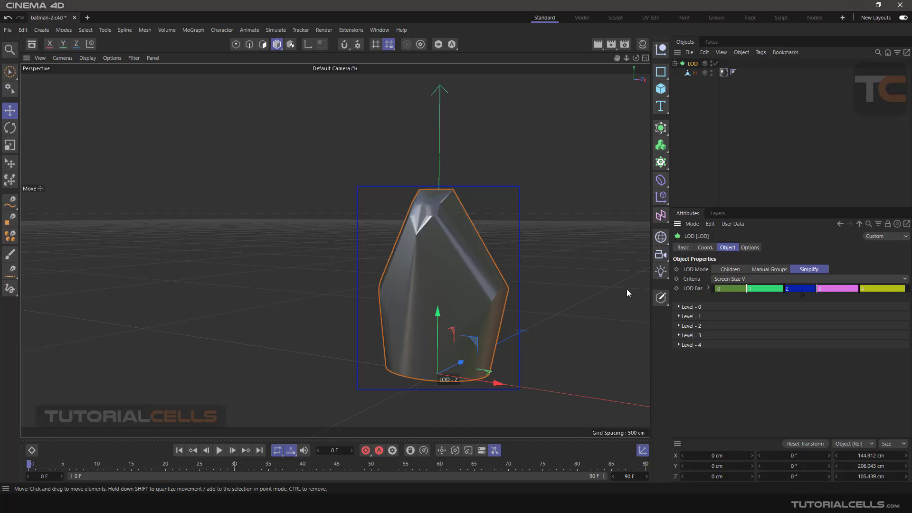
- View the bust from the Level 3 distance and review that level's Simplify Mode options, keeping Bounding Box
{"action": "scroll", "coordinate": [460, 291], "scroll_direction": "down", "scroll_amount": 2}
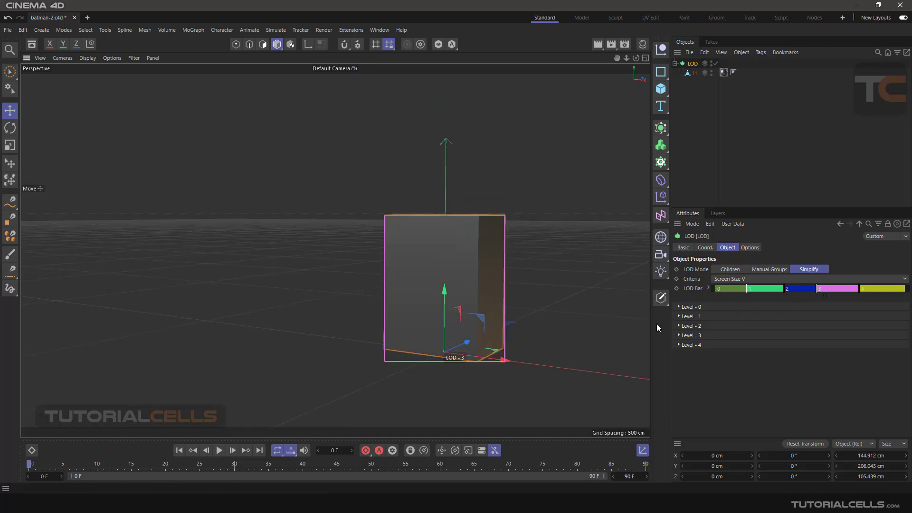
{"action": "left_click", "coordinate": [679, 335]}
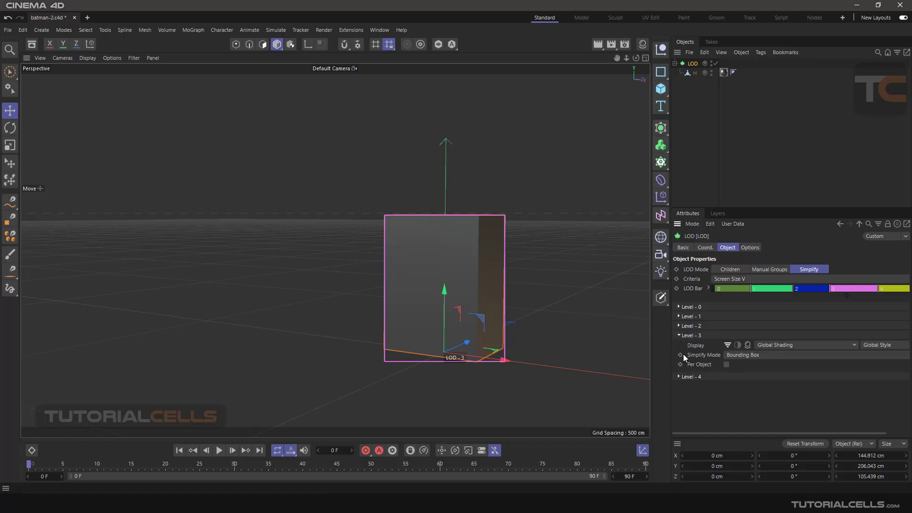
{"action": "left_click", "coordinate": [739, 355]}
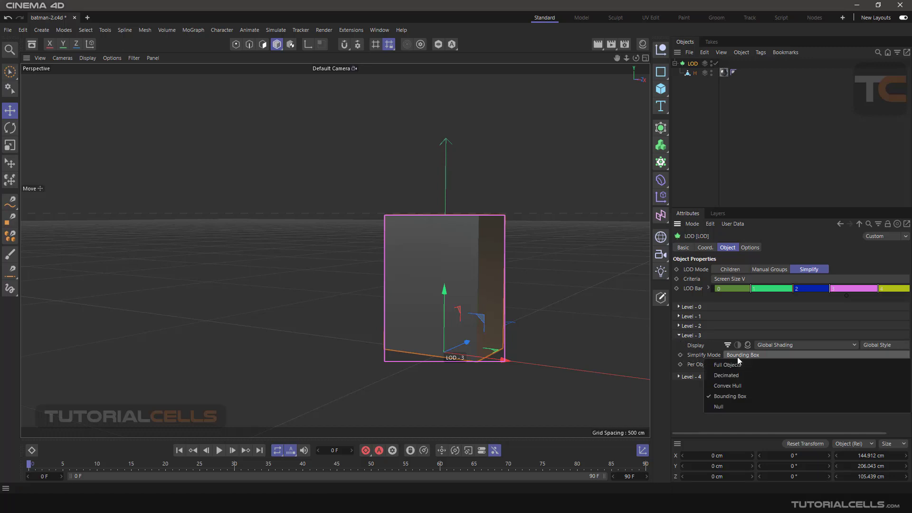
{"action": "left_click", "coordinate": [717, 395]}
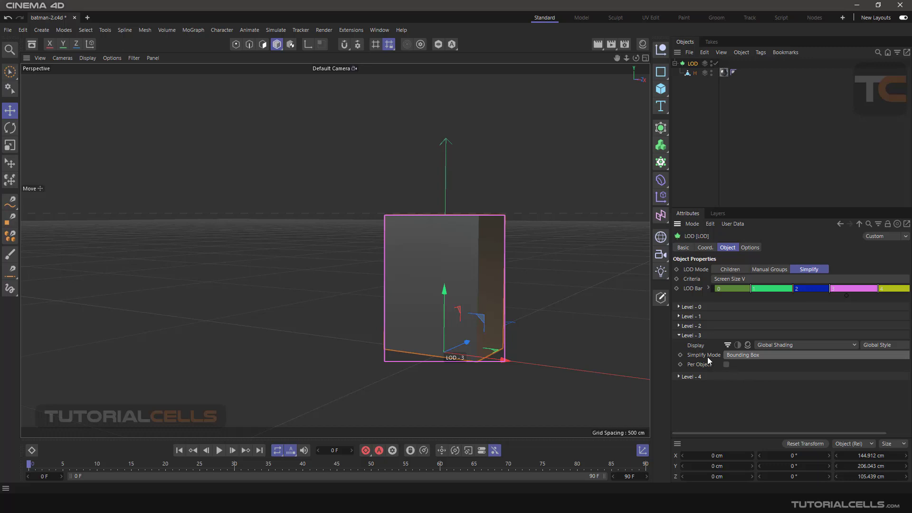
{"action": "left_click", "coordinate": [680, 336]}
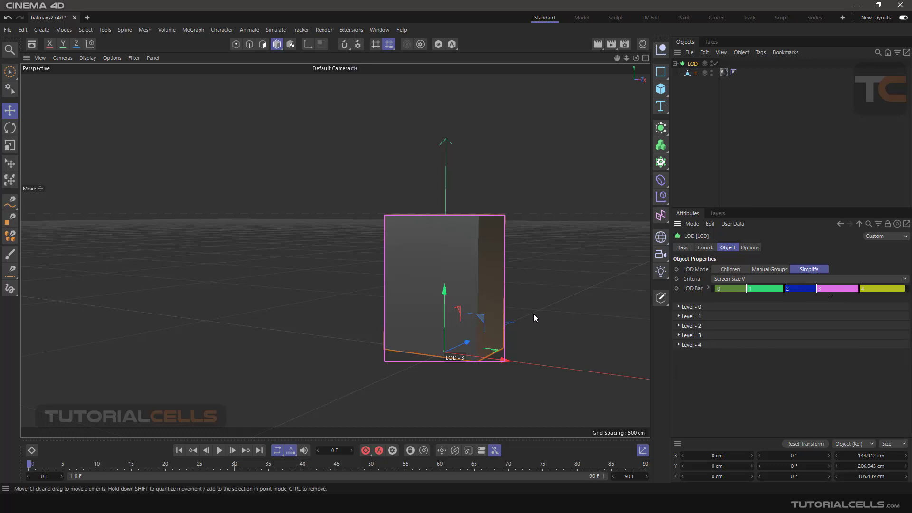
- Set the null Shape of Level 4 to Octagon and increase its Radius slightly, viewing the bust from the Level 4 distance
{"action": "scroll", "coordinate": [528, 306], "scroll_direction": "down", "scroll_amount": 5}
{"action": "middle_click_drag", "start_coordinate": [509, 293], "coordinate": [477, 289], "text": "alt"}
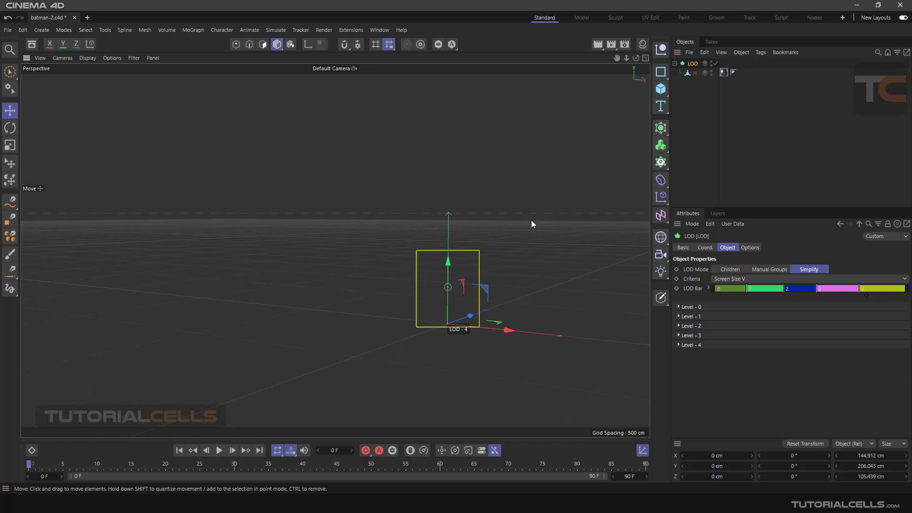
{"action": "left_click", "coordinate": [679, 344]}
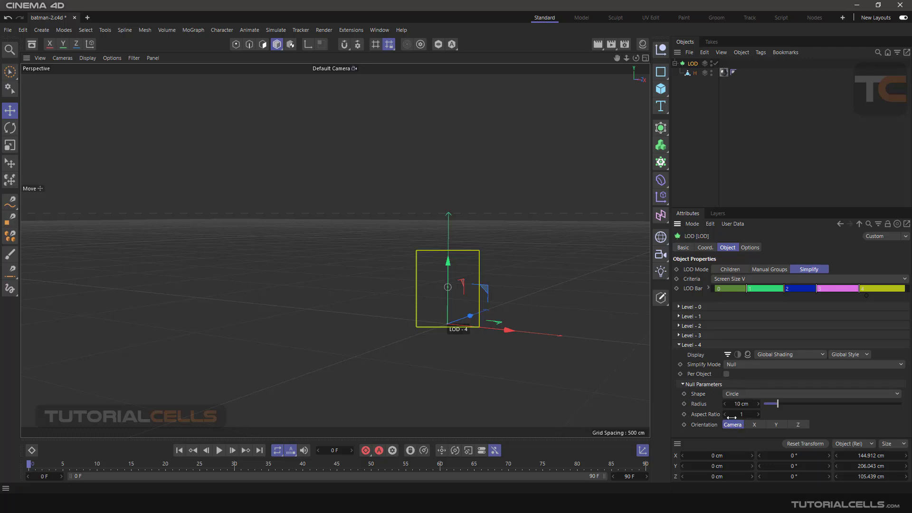
{"action": "left_click", "coordinate": [682, 384]}
{"action": "left_click", "coordinate": [683, 384]}
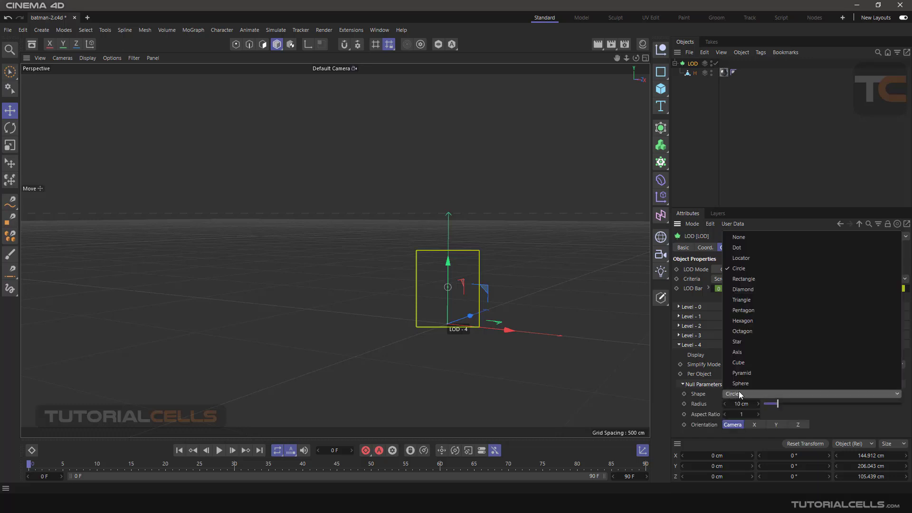
{"action": "left_click", "coordinate": [745, 334]}
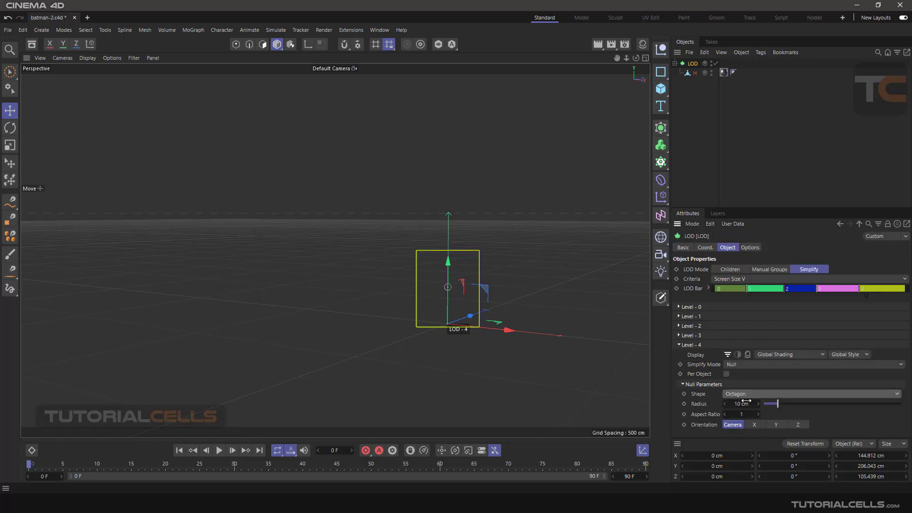
{"action": "left_click", "coordinate": [781, 404]}
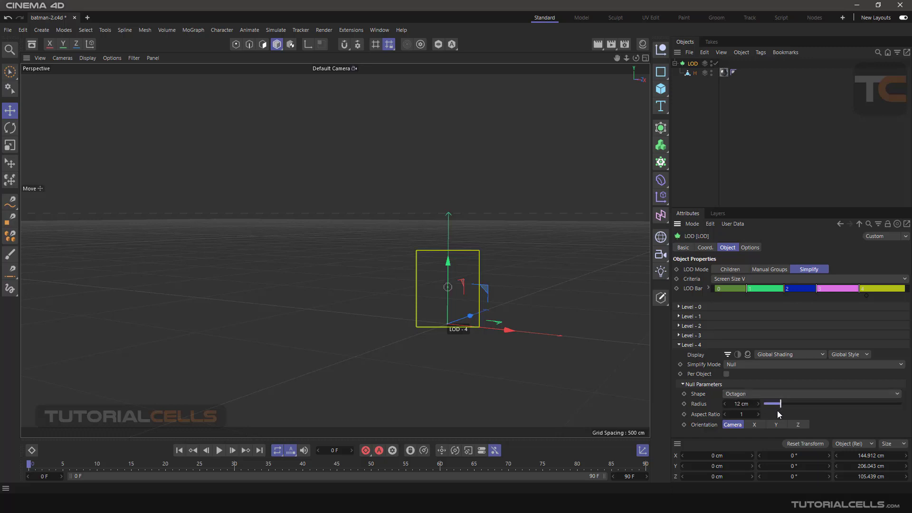
{"action": "left_click", "coordinate": [784, 404]}
{"action": "left_click", "coordinate": [679, 345]}
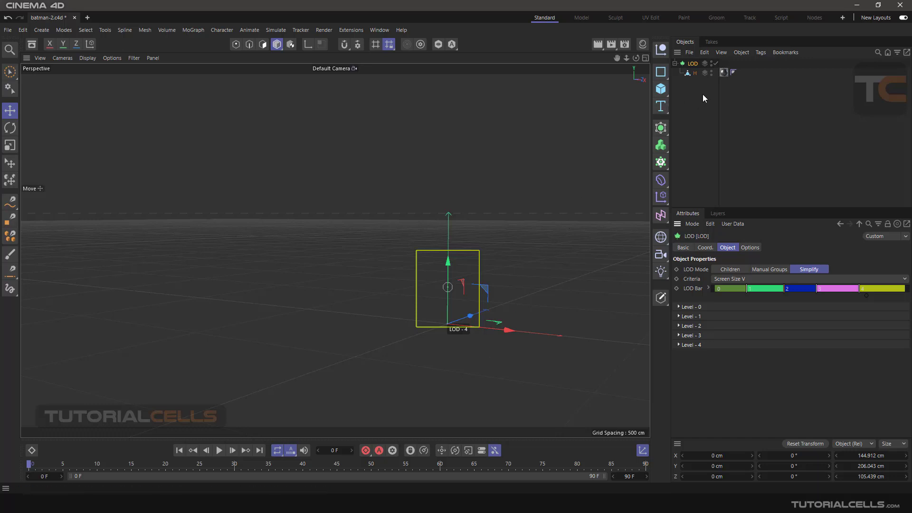
- Check the H child object's properties and reselect the LOD generator
{"action": "left_click", "coordinate": [688, 74]}
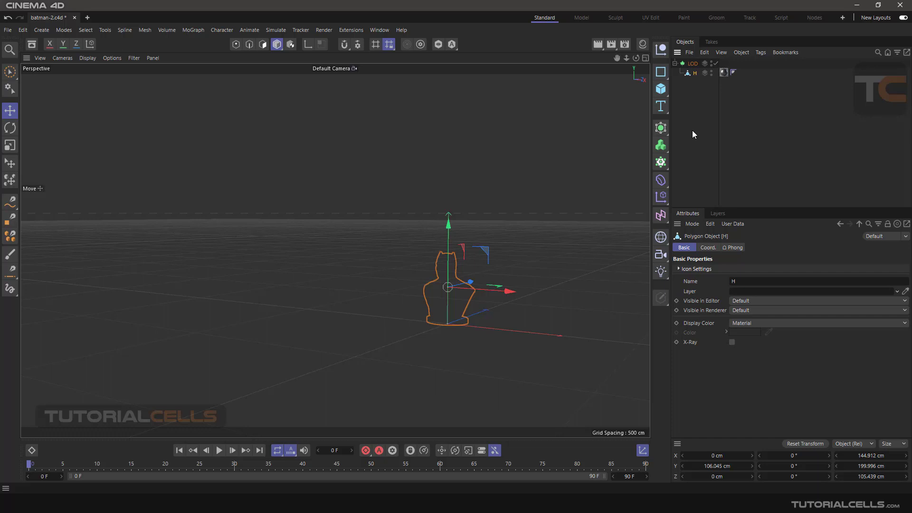
{"action": "left_click", "coordinate": [691, 64]}
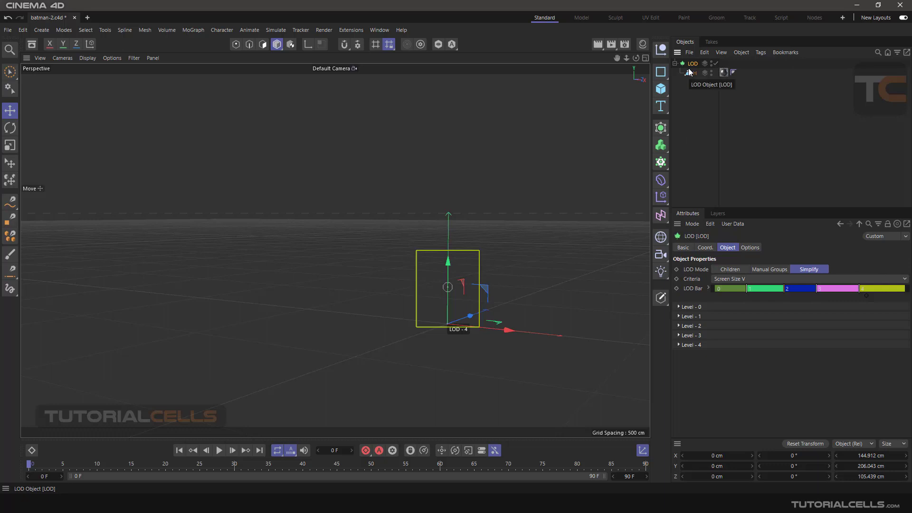